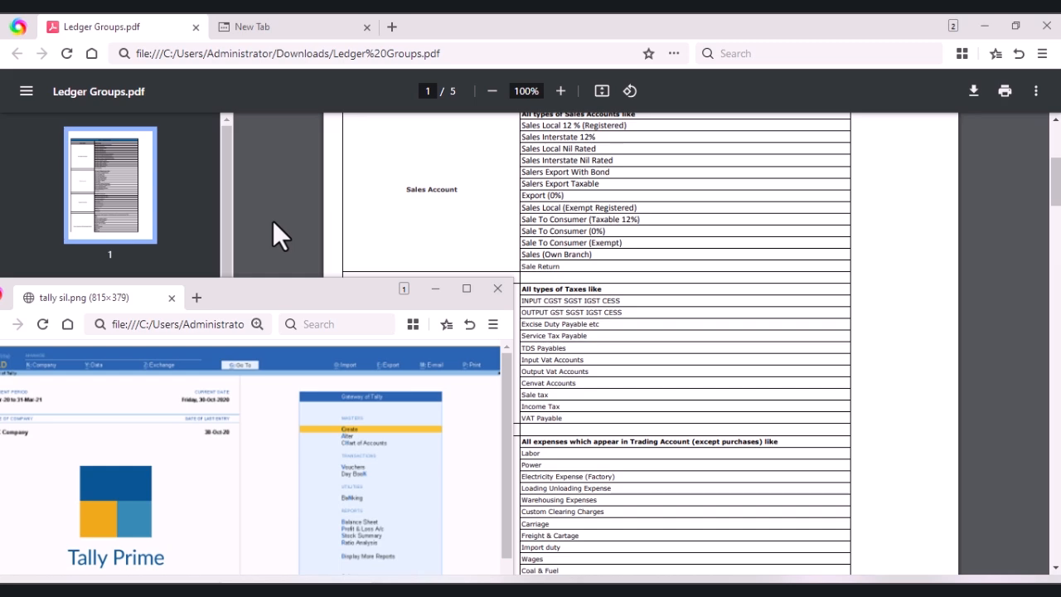
Step: Look through the Ledger Groups PDF to see which ledgers belong under each group, from sales accounts to fixed assets
click(704, 267)
scroll(702, 271, down, 5)
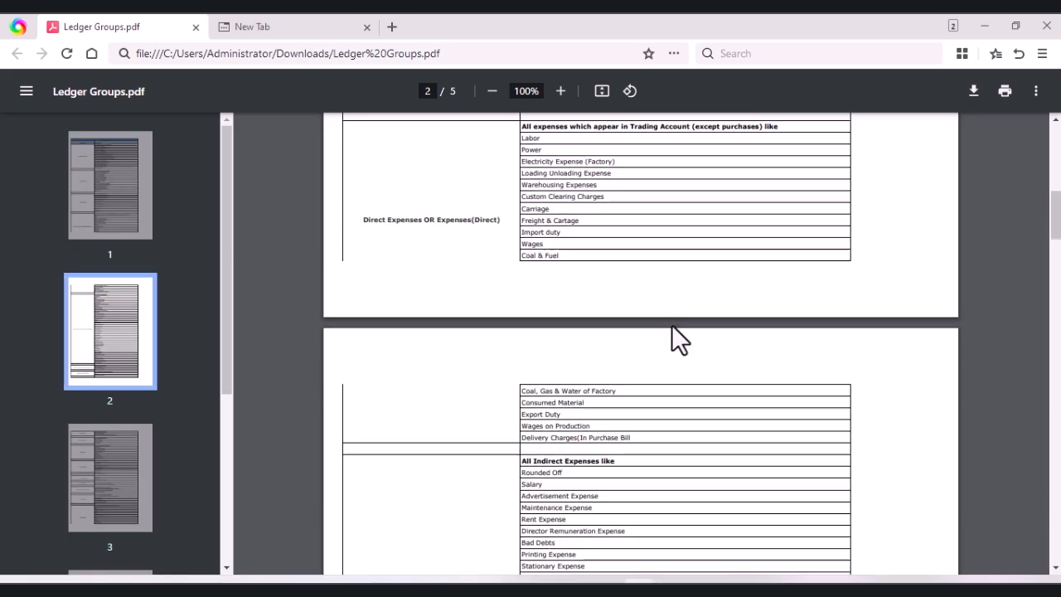
scroll(672, 326, down, 10)
scroll(678, 338, down, 10)
scroll(673, 327, down, 10)
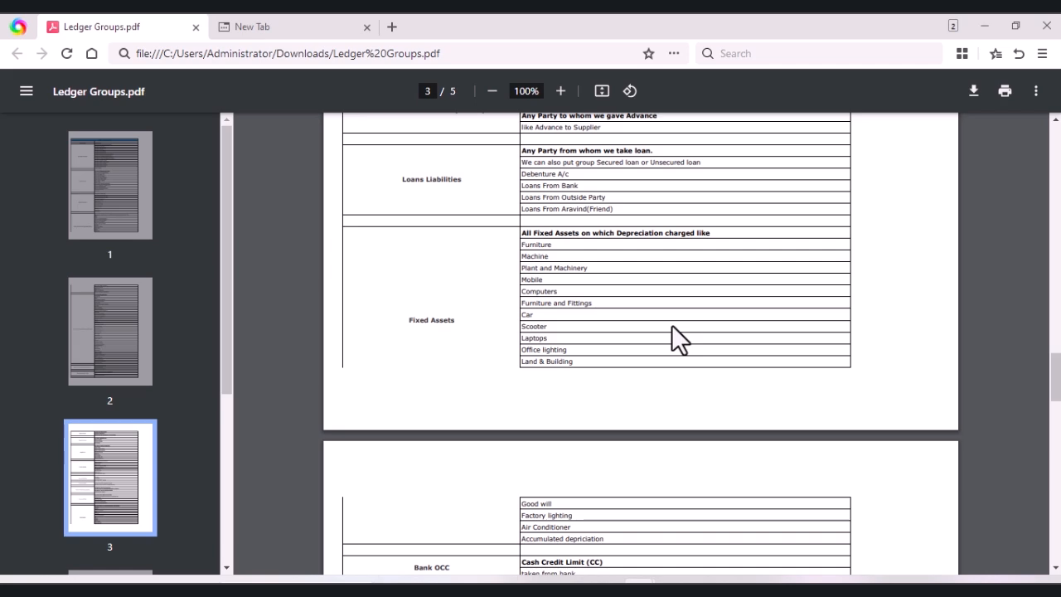
scroll(671, 324, down, 5)
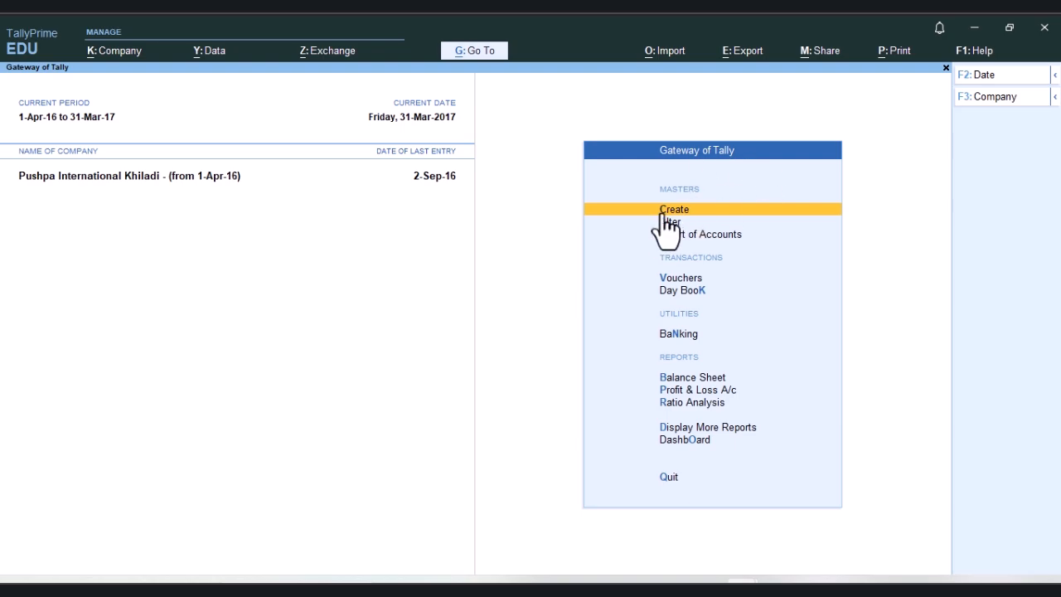
Step: Bring up the list of masters for creation and compare the Group and Ledger entries
click(707, 214)
key(Down)
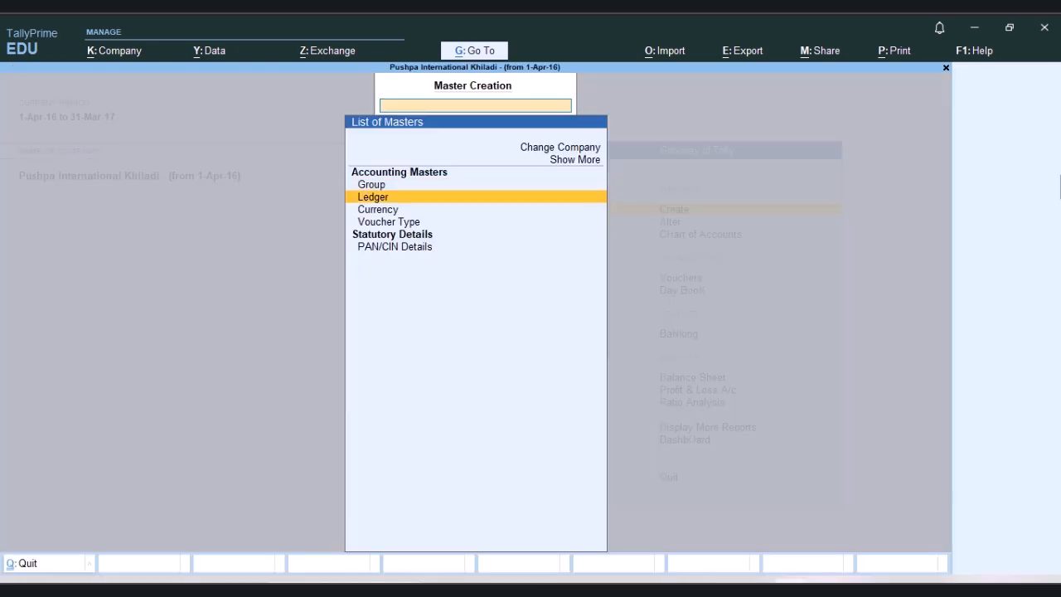
key(Up)
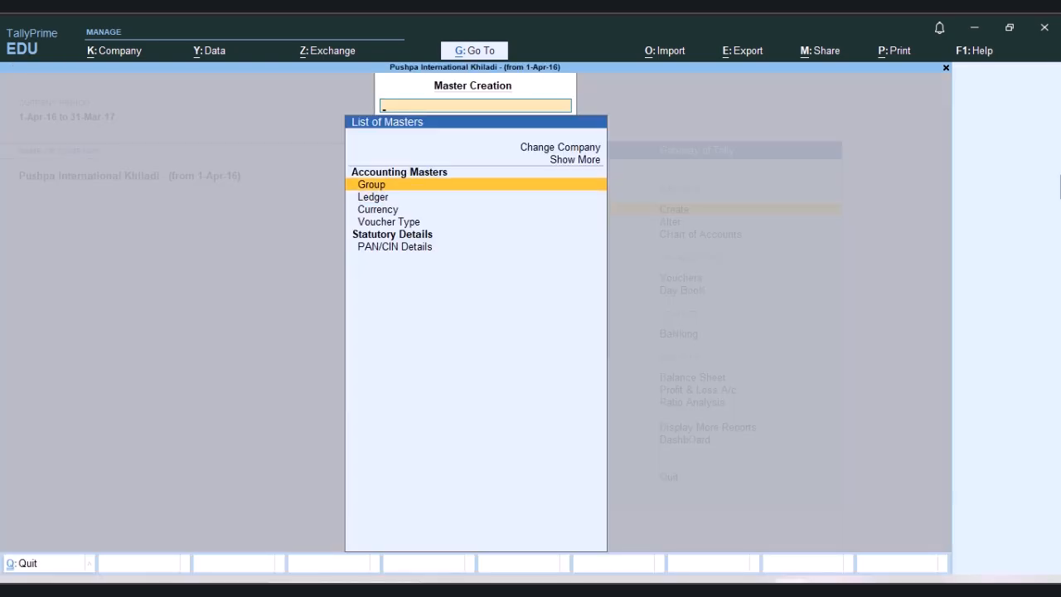
key(Down)
key(Up)
key(Down)
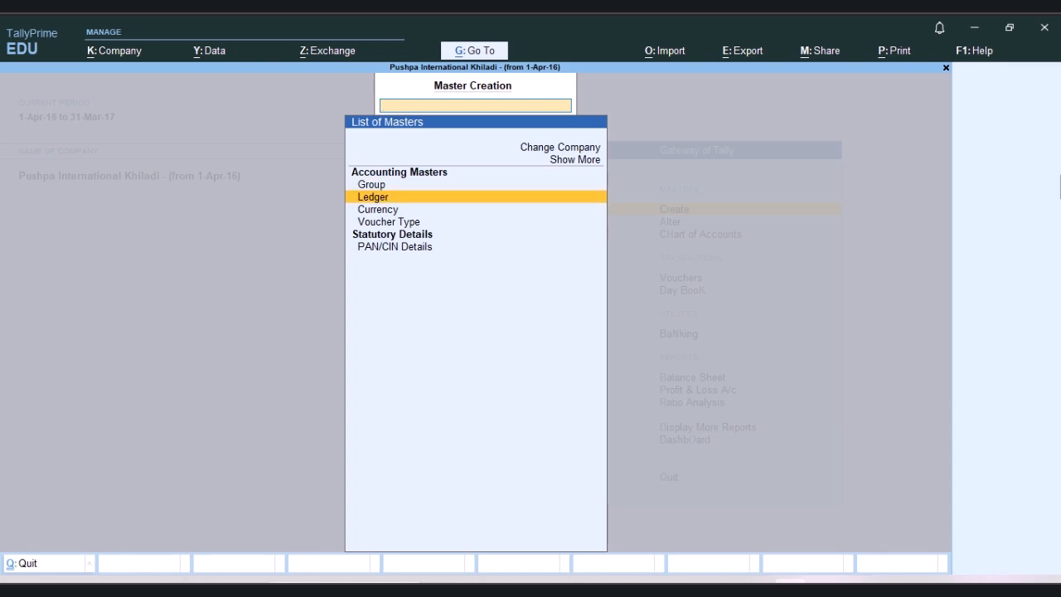
key(Up)
key(Down)
key(Up)
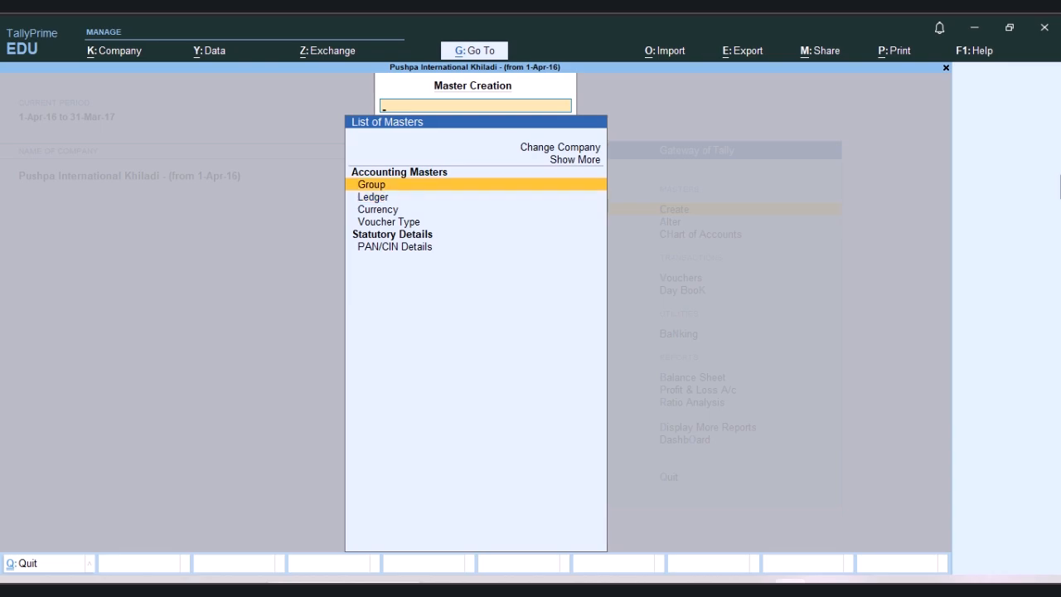
Step: Open Paint and draw a folder-like rectangle with a small tab along its upper edge using the Pencil
key(super+r)
text(pb)
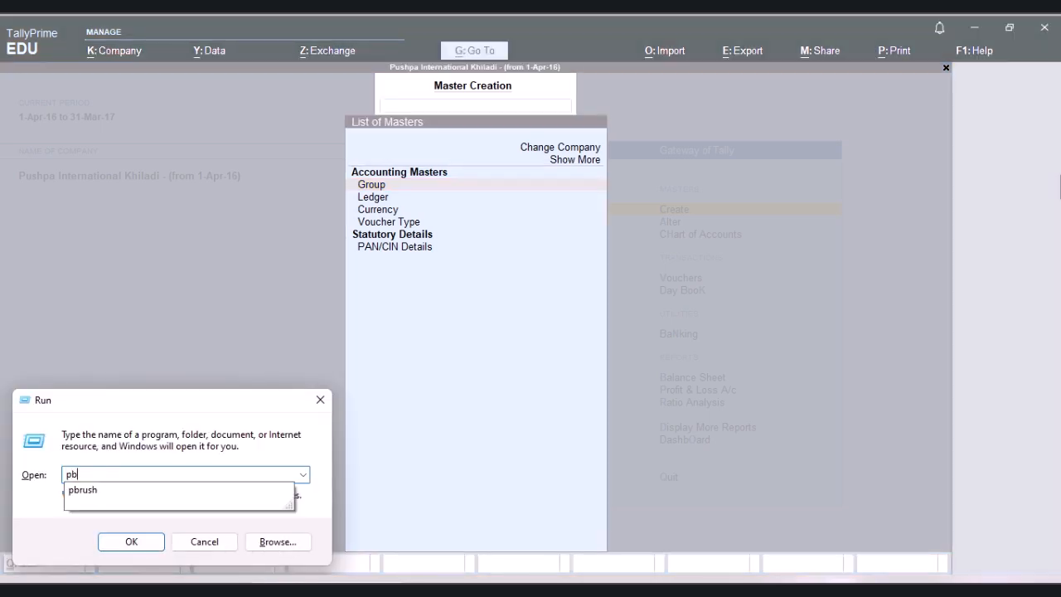
key(Down)
key(Return)
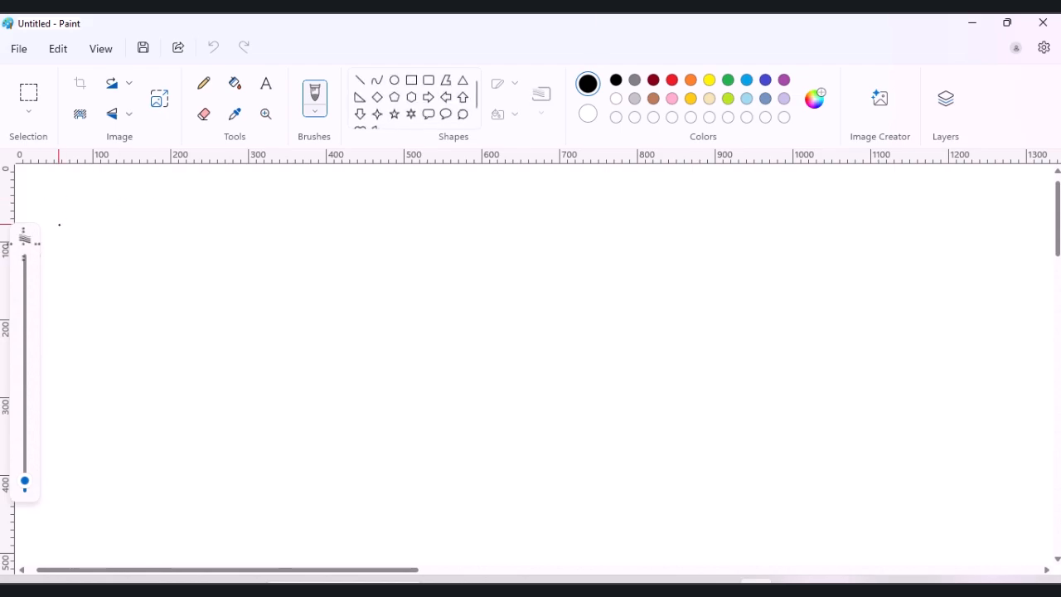
click(203, 83)
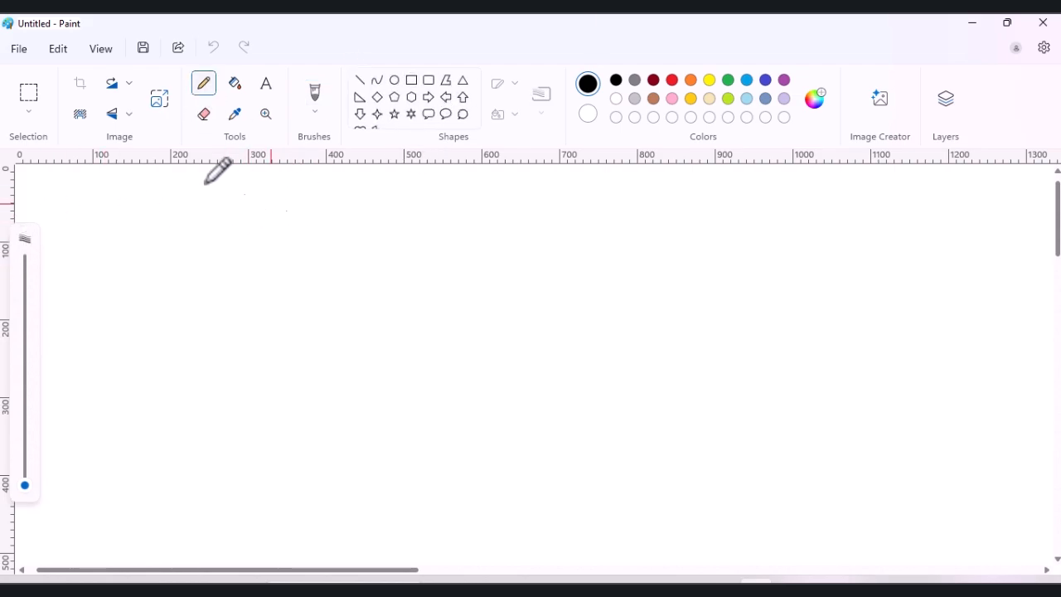
mouse_move(247, 213)
mouse_down()
mouse_move(377, 219)
mouse_move(475, 250)
mouse_move(478, 406)
mouse_move(326, 442)
mouse_move(197, 446)
mouse_move(196, 225)
mouse_move(250, 222)
mouse_up()
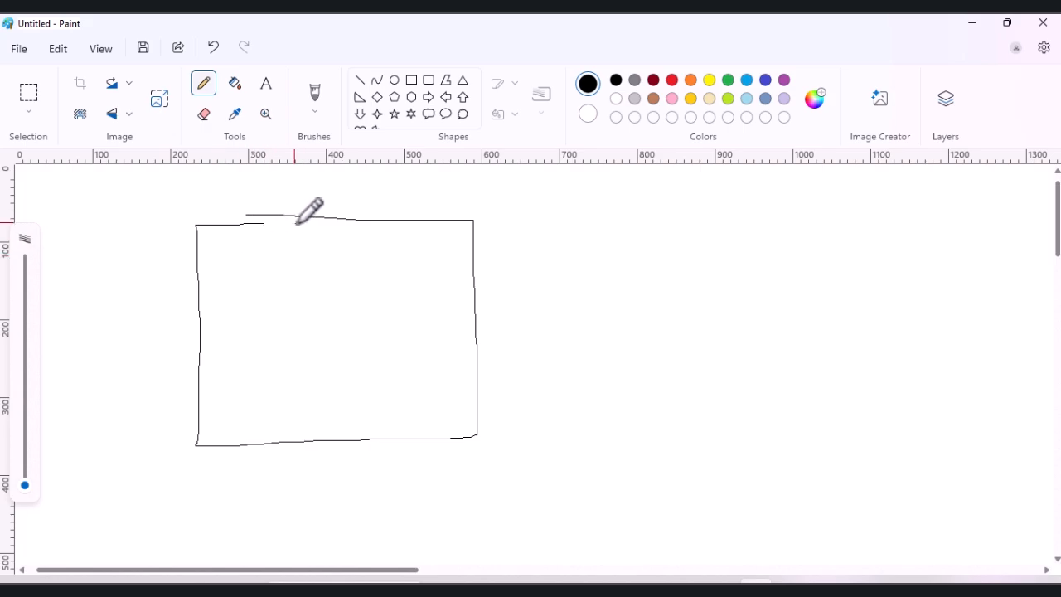
drag(247, 215, 266, 215)
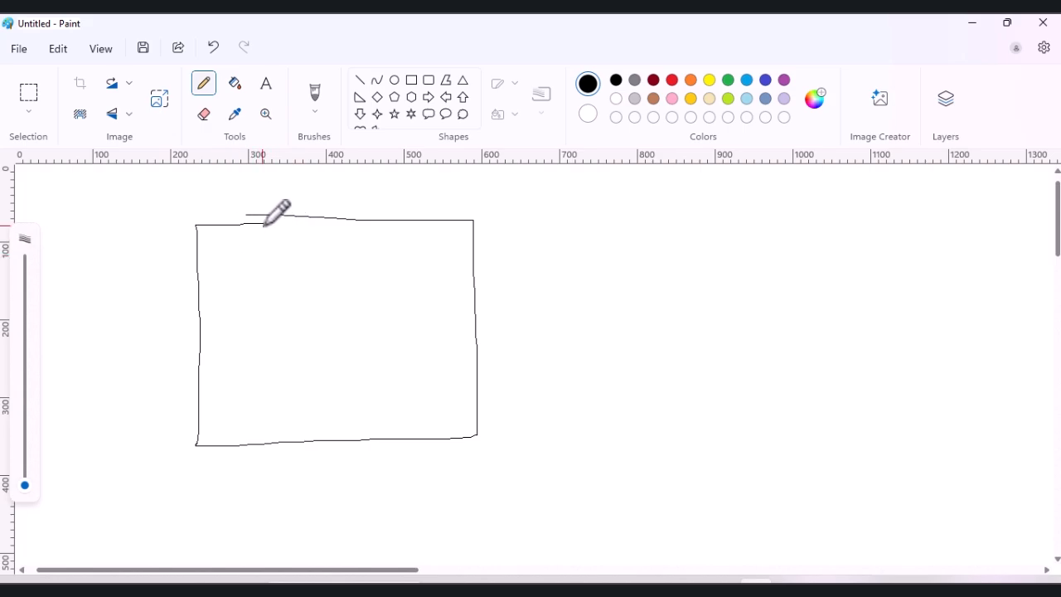
mouse_move(264, 222)
mouse_down()
mouse_move(367, 232)
mouse_move(368, 220)
mouse_up()
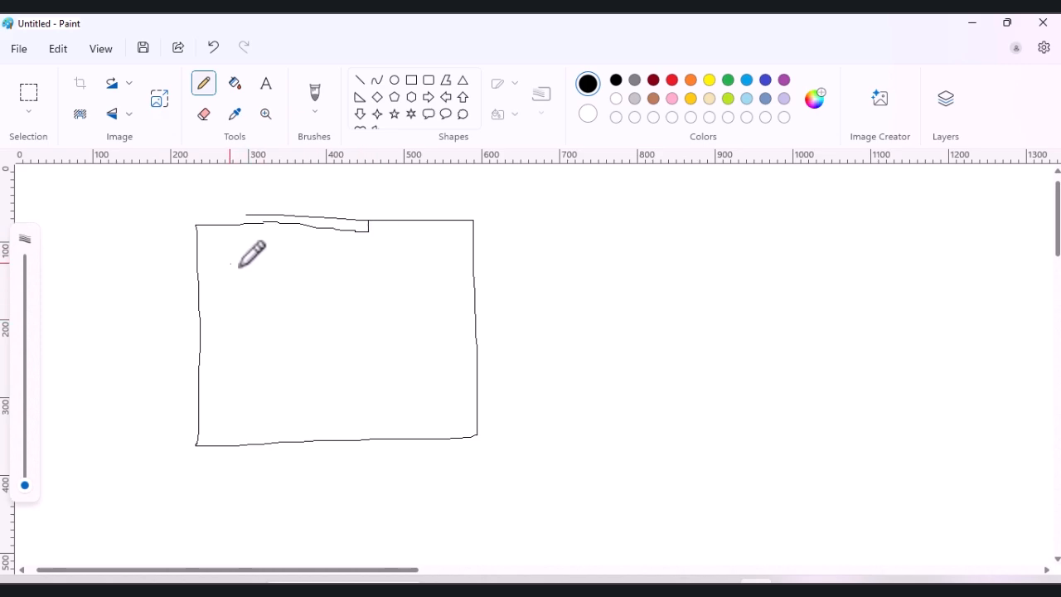
Step: Handwrite "SBI" in the upper part of the rectangle, redoing the first stroke
mouse_move(239, 259)
mouse_down()
mouse_move(212, 259)
mouse_move(215, 302)
mouse_move(227, 317)
mouse_move(219, 321)
mouse_up()
key(ctrl+z)
mouse_move(264, 262)
mouse_down()
mouse_move(225, 302)
mouse_move(212, 300)
mouse_up()
mouse_move(313, 255)
mouse_down()
mouse_move(295, 291)
mouse_move(322, 285)
mouse_move(294, 303)
mouse_up()
mouse_move(348, 261)
mouse_down()
mouse_move(348, 290)
mouse_move(356, 262)
mouse_up()
mouse_move(333, 298)
mouse_down()
mouse_move(359, 296)
mouse_move(348, 297)
mouse_up()
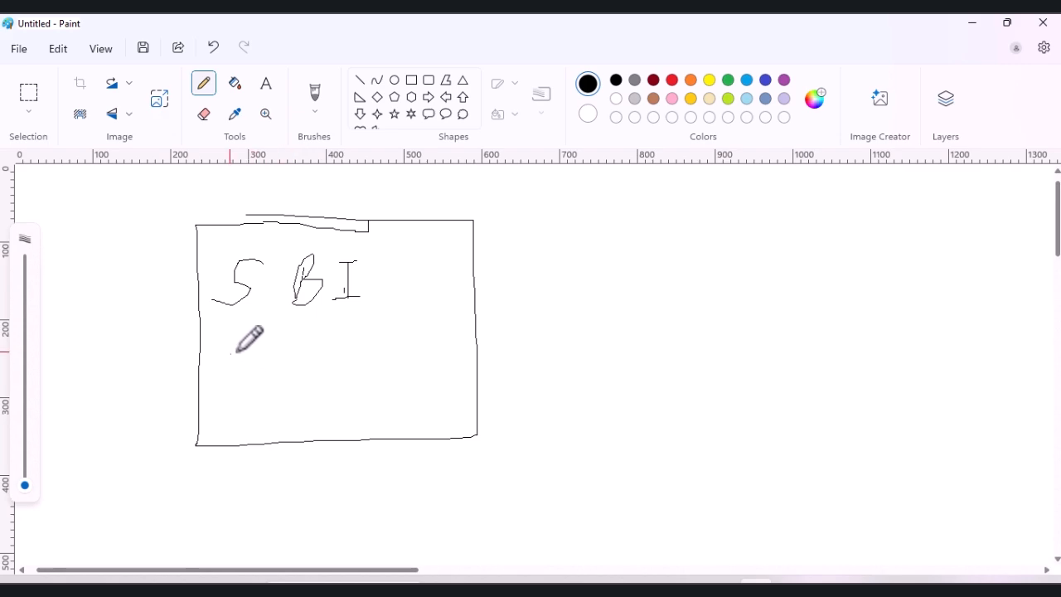
Step: Handwrite "Group = Indir Exp" below the SBI label inside the rectangle
mouse_move(222, 350)
mouse_down()
mouse_move(235, 387)
mouse_move(234, 345)
mouse_move(296, 391)
mouse_move(298, 370)
mouse_move(329, 363)
mouse_up()
mouse_move(321, 370)
mouse_down()
mouse_move(363, 369)
mouse_move(357, 351)
mouse_move(374, 342)
mouse_up()
drag(351, 379, 386, 373)
mouse_move(396, 368)
mouse_down()
mouse_move(402, 359)
mouse_move(399, 370)
mouse_move(411, 364)
mouse_move(419, 377)
mouse_move(464, 363)
mouse_move(478, 384)
mouse_move(484, 362)
mouse_move(478, 375)
mouse_up()
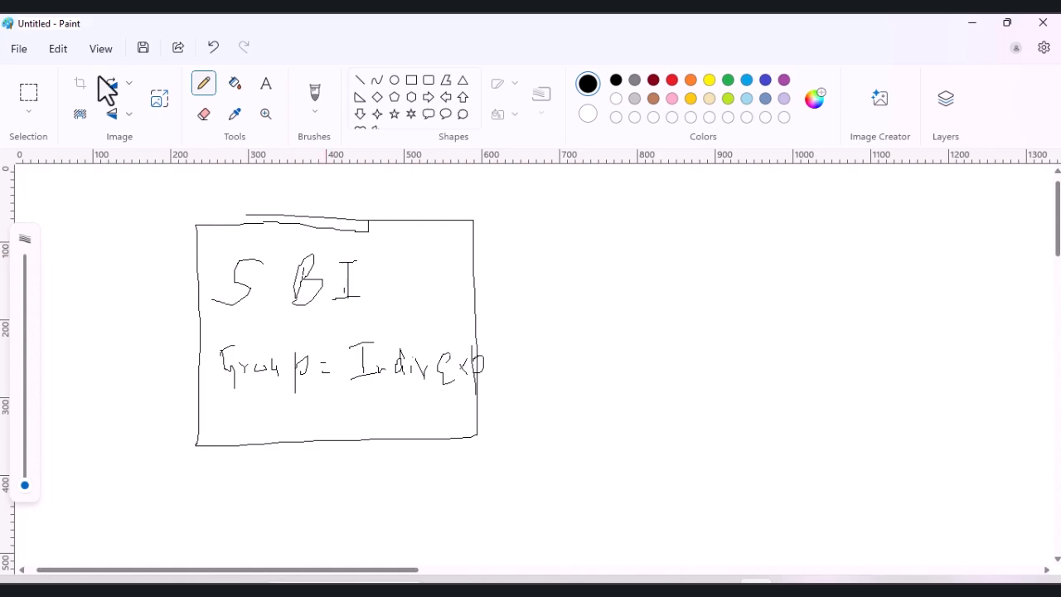
Step: Select the whole labelled SBI rectangle and place a copy to the right of the original
click(27, 97)
drag(169, 196, 569, 497)
mouse_move(440, 412)
mouse_down()
mouse_move(528, 391)
mouse_move(873, 379)
mouse_move(761, 385)
mouse_up()
click(997, 319)
Step: Replace the copied box's group text with a handwritten "Sundry Creditor" and underline the word Group in both boxes
mouse_move(707, 334)
mouse_down()
mouse_move(812, 398)
mouse_move(852, 391)
mouse_up()
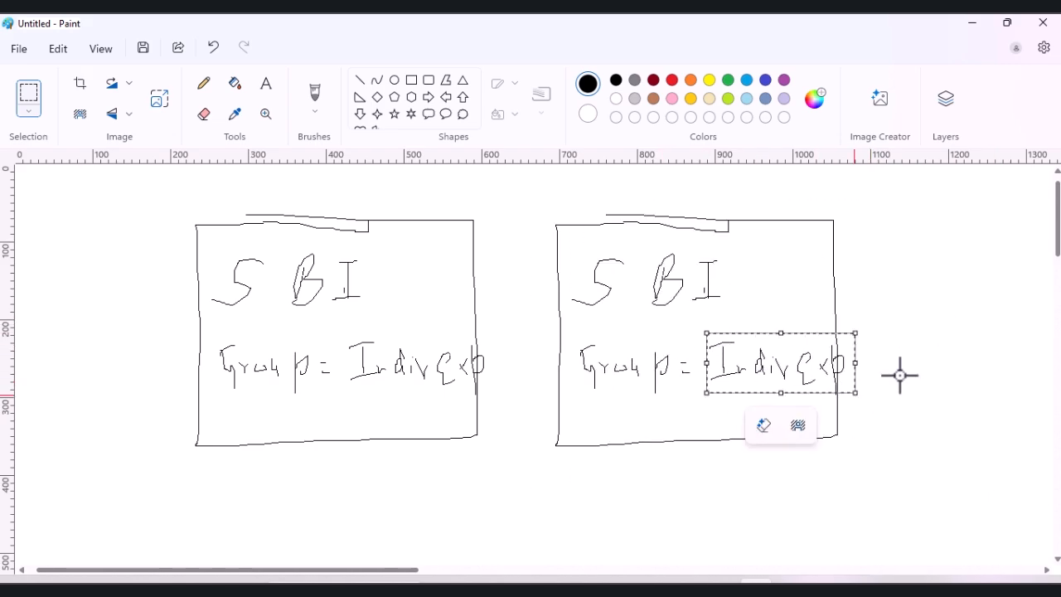
key(Delete)
click(204, 85)
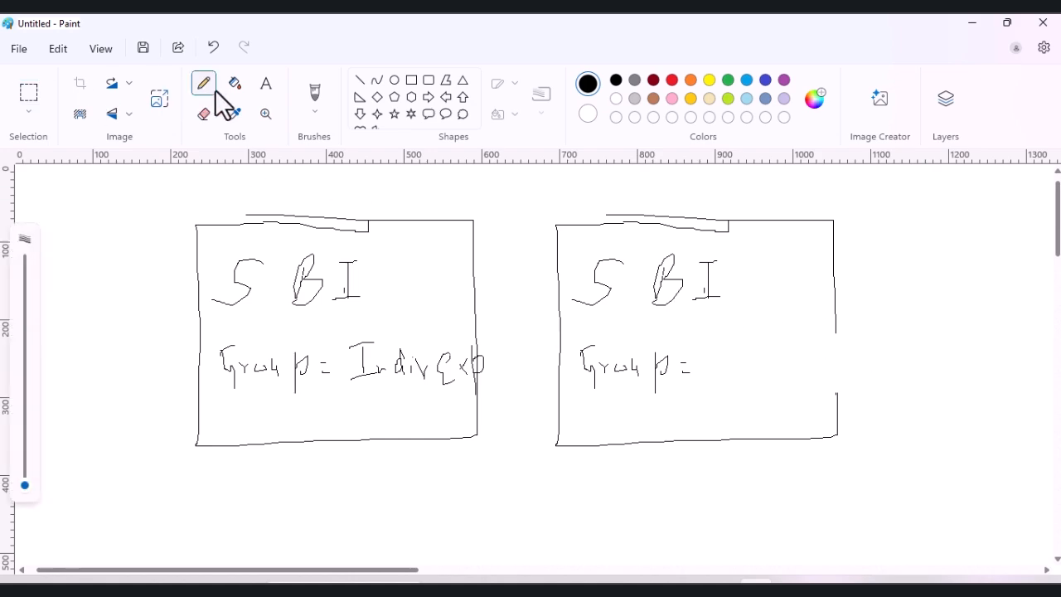
mouse_move(718, 345)
mouse_down()
mouse_move(696, 369)
mouse_move(751, 369)
mouse_move(788, 396)
mouse_move(820, 353)
mouse_move(815, 372)
mouse_move(850, 359)
mouse_move(835, 370)
mouse_move(857, 372)
mouse_move(888, 351)
mouse_move(903, 368)
mouse_up()
drag(895, 348, 950, 353)
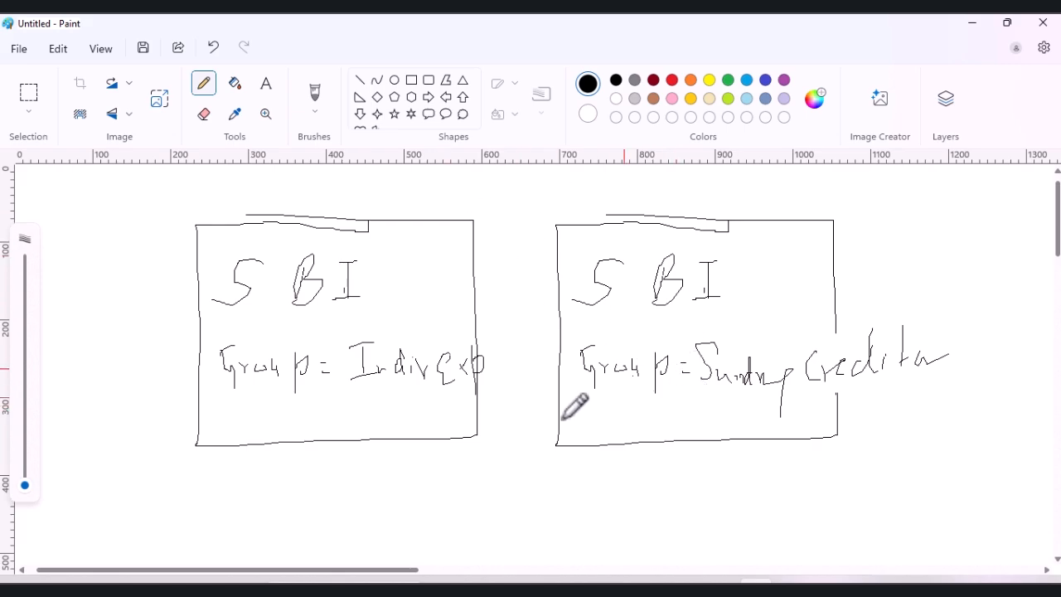
drag(572, 396, 692, 400)
drag(218, 387, 306, 388)
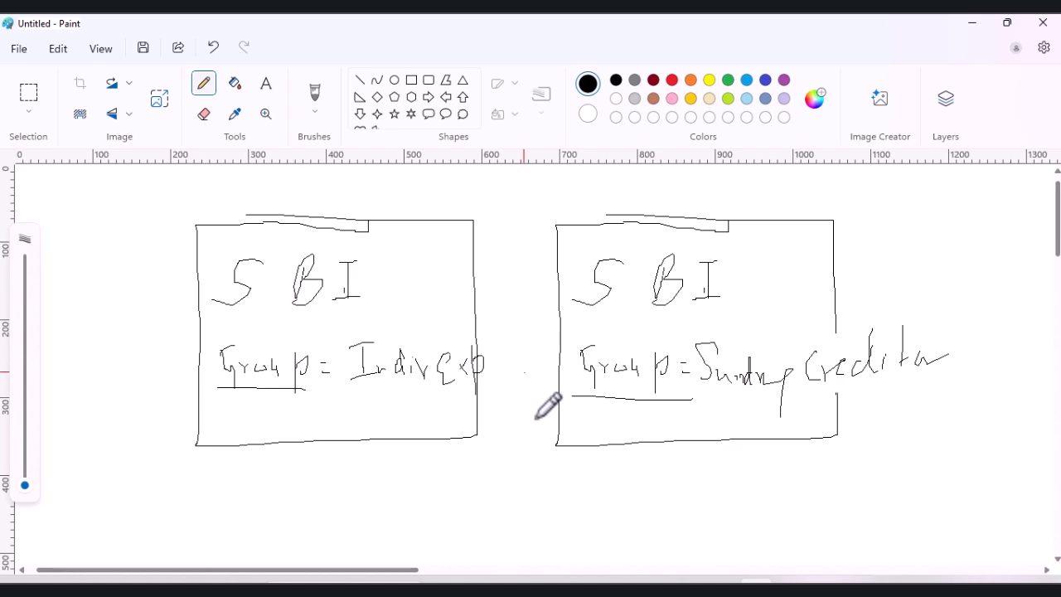
Step: Switch to TallyPrime and review the Group and Ledger entries in the master creation list again
mouse_move(788, 580)
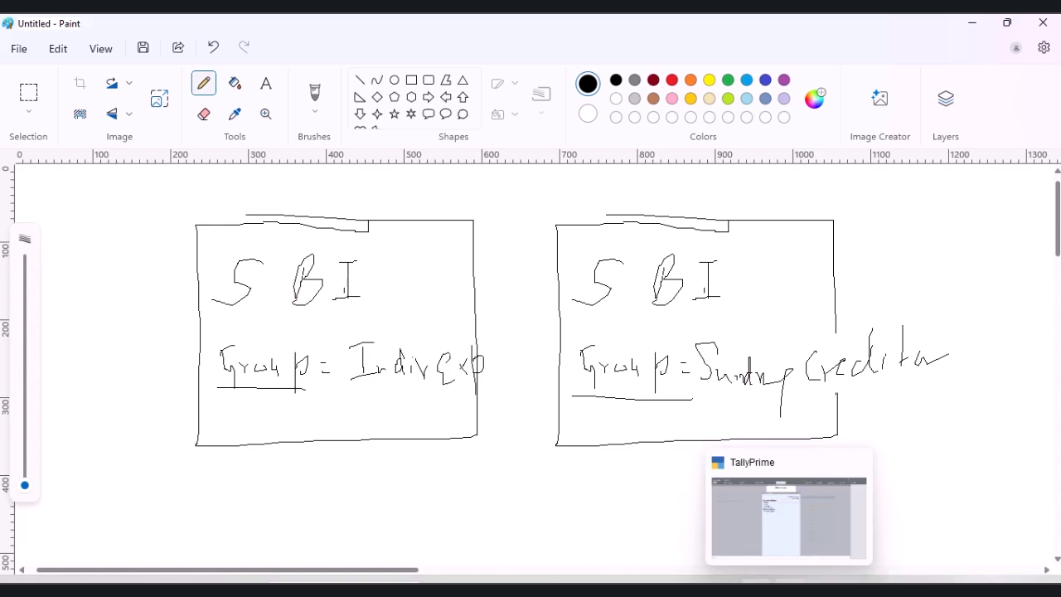
click(793, 524)
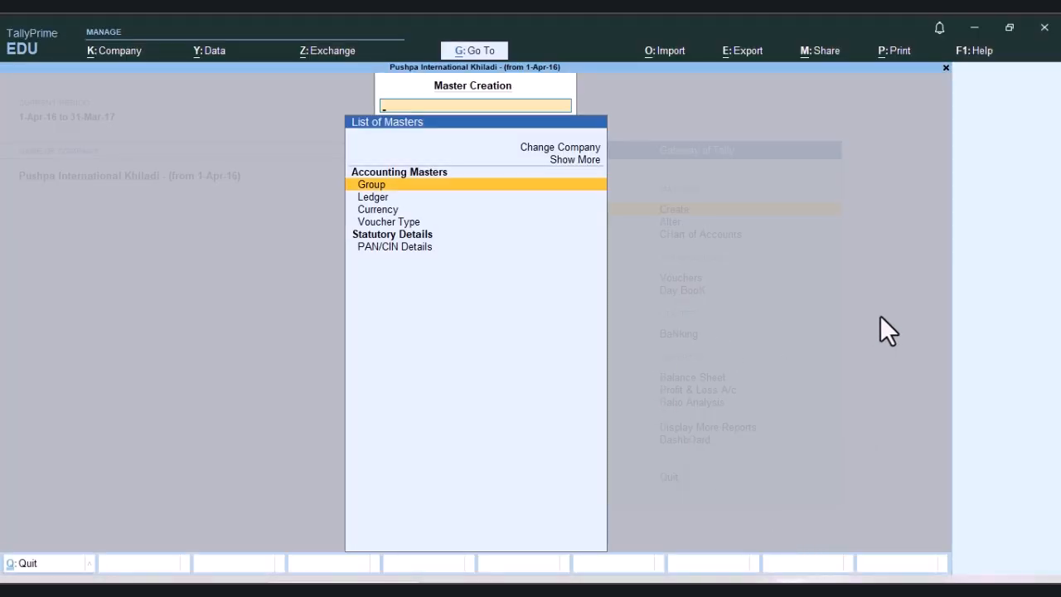
key(Escape)
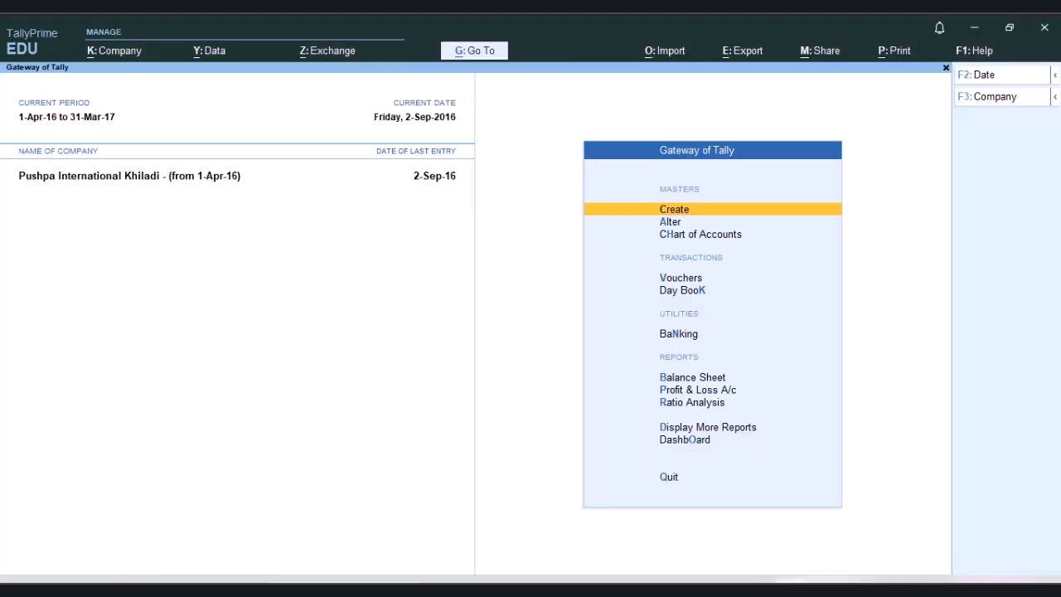
key(Return)
key(Down)
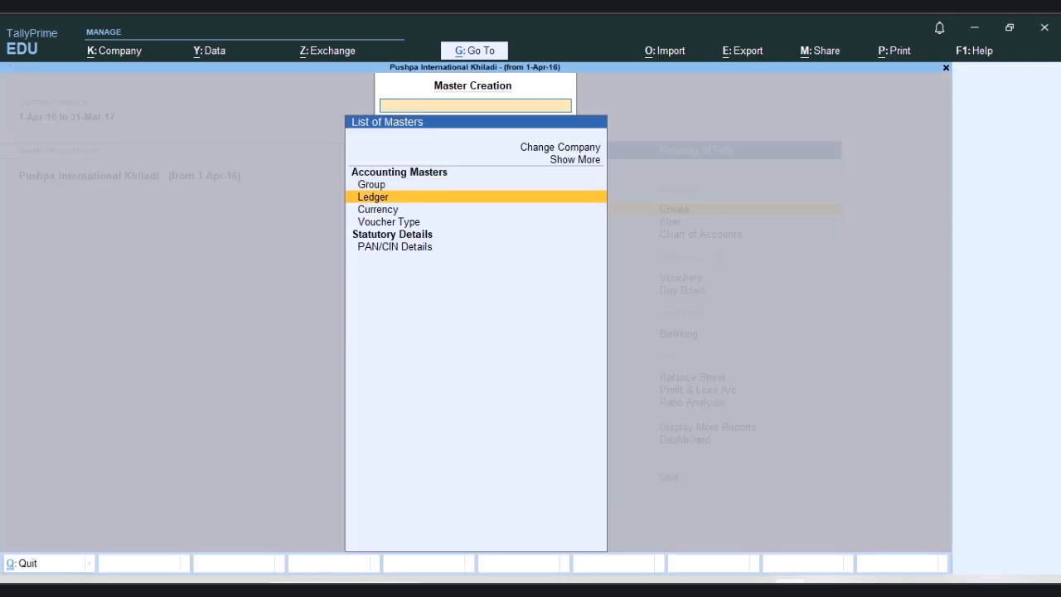
key(Up)
key(Down)
key(Return)
key(Escape)
key(Return)
key(Escape)
Step: View the company's existing ledgers available for alteration, and return to the Gateway of Tally
key(Down)
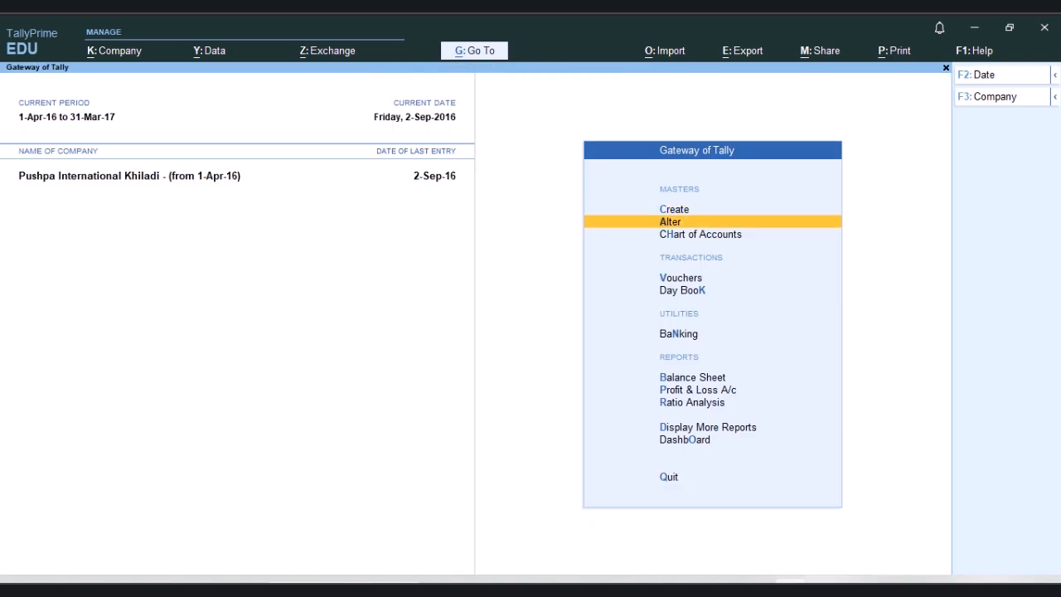
key(Return)
key(Down)
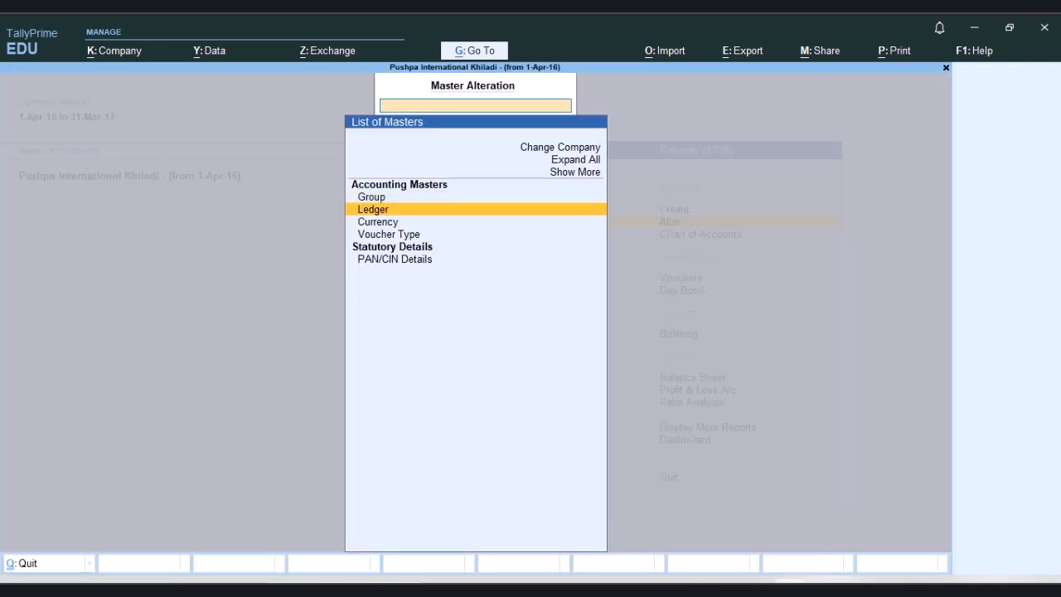
key(Return)
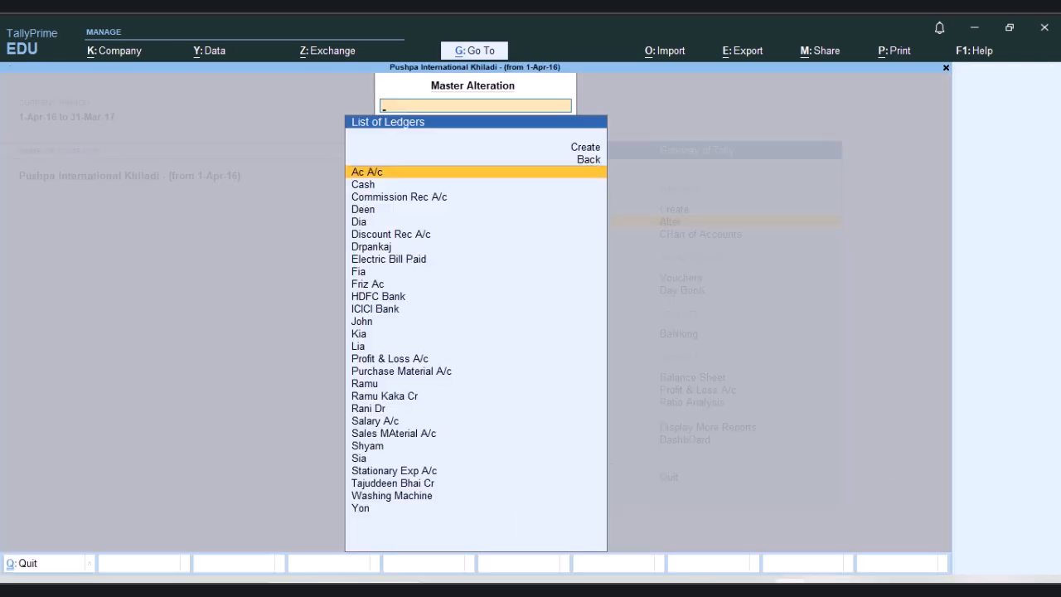
key(Escape)
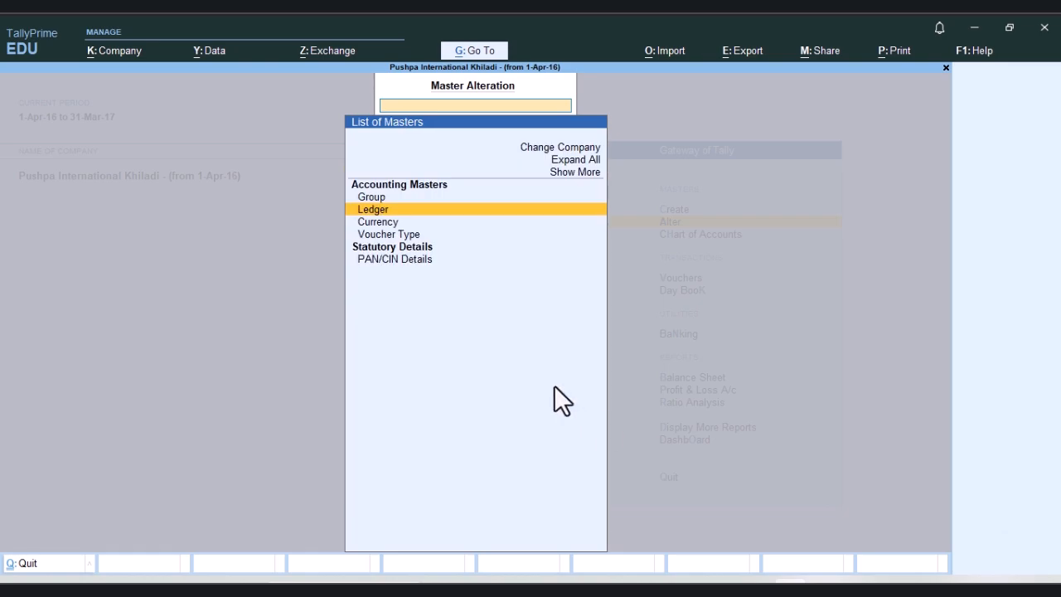
key(Escape)
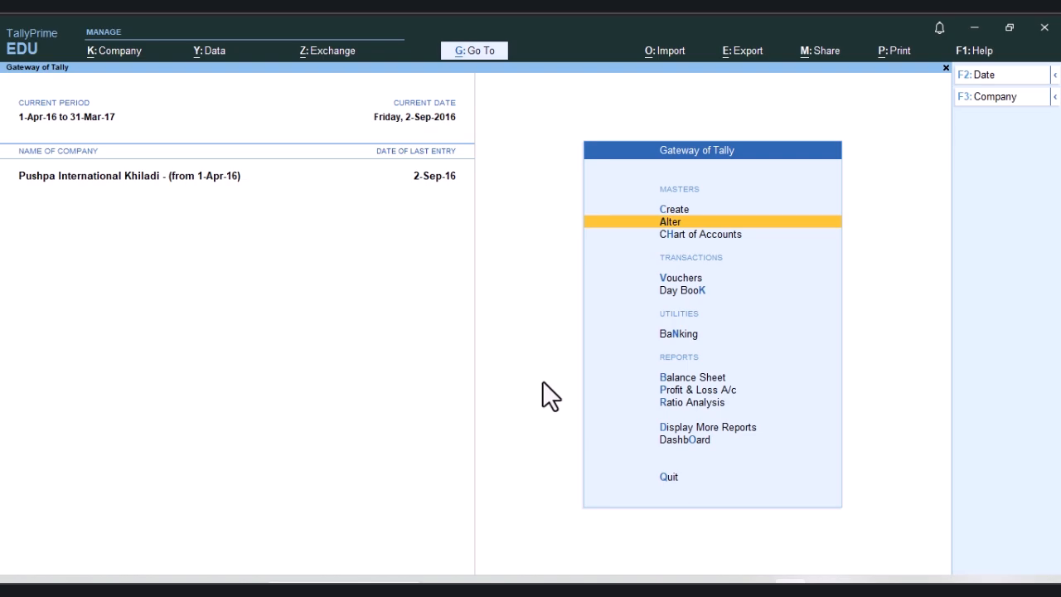
Step: Create a new company named "New RAMADAN 2025" with the same mailing name, accepting the remaining default details
key(F3)
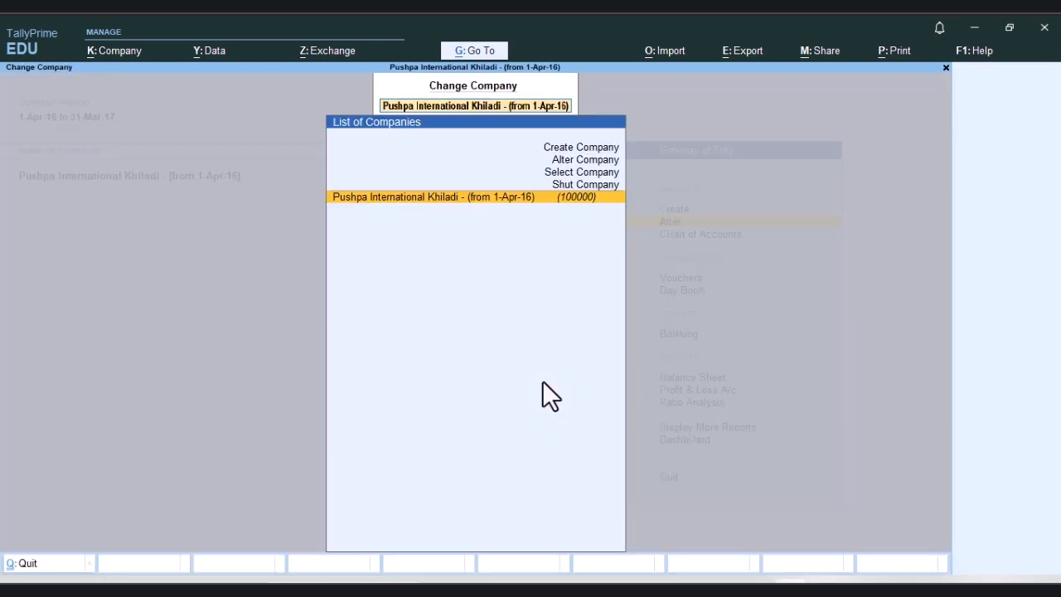
key(Up)
key(Up)
key(Up)
key(Up)
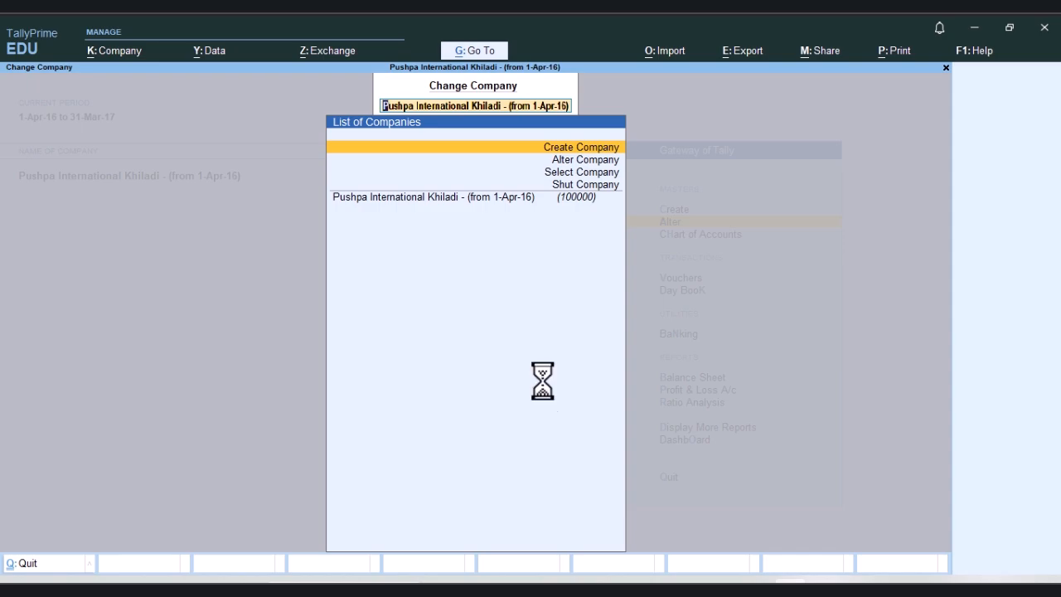
key(Return)
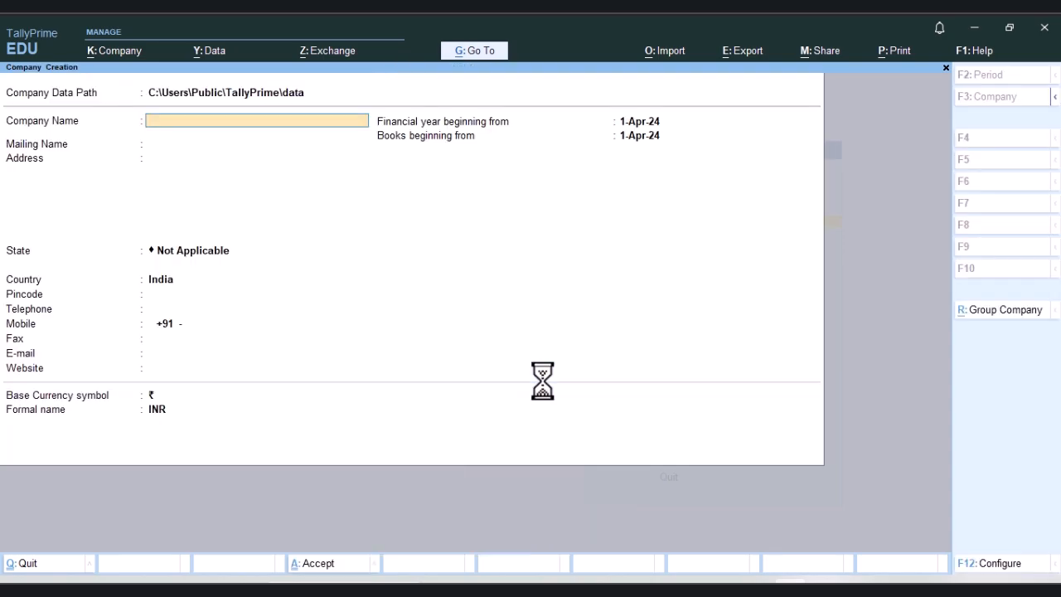
text(ew RAMADAN 2025)
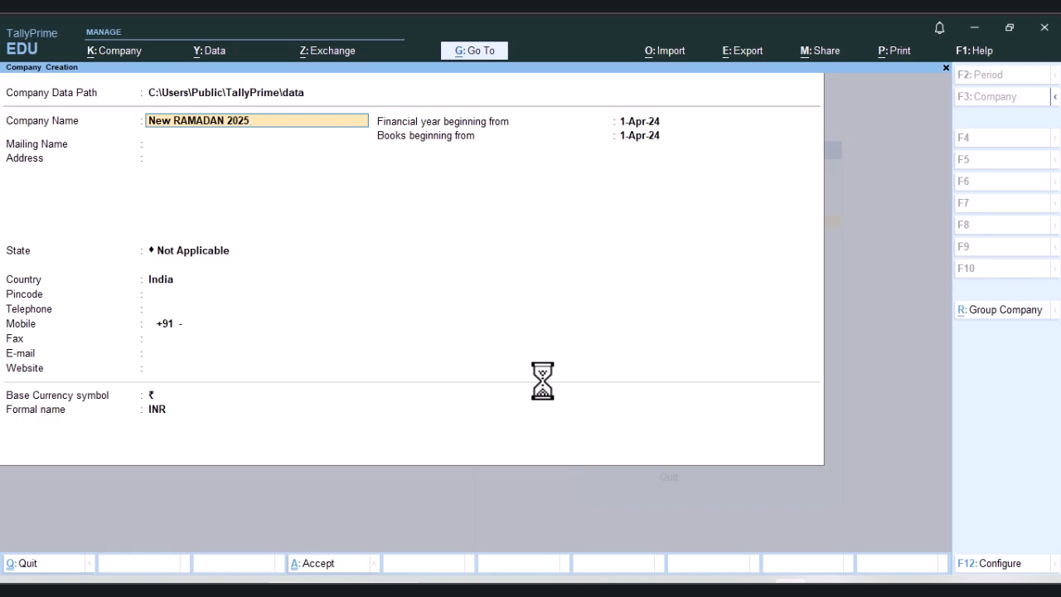
key(Return)
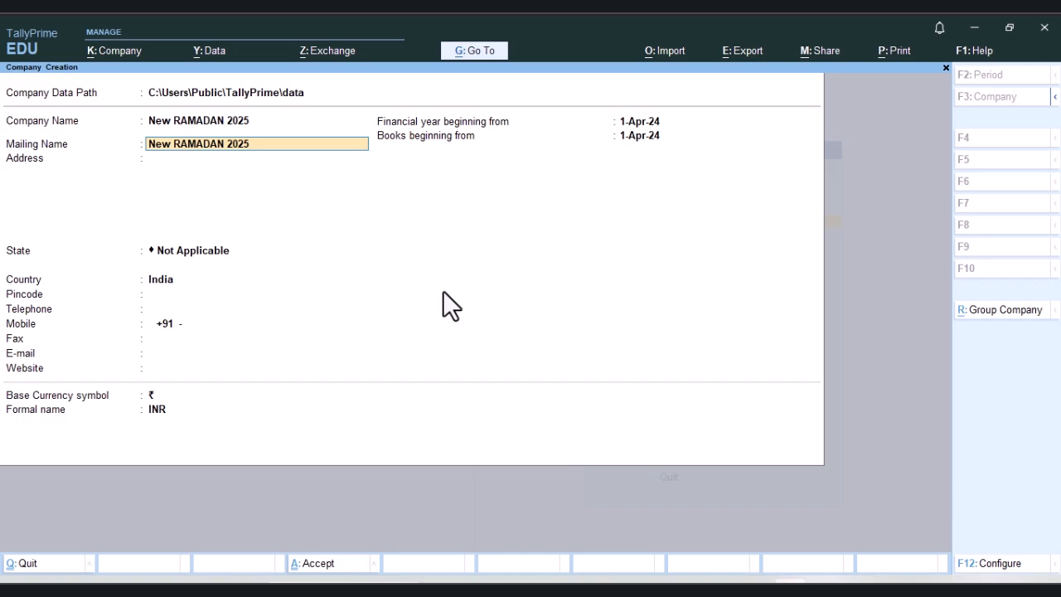
key(ctrl)
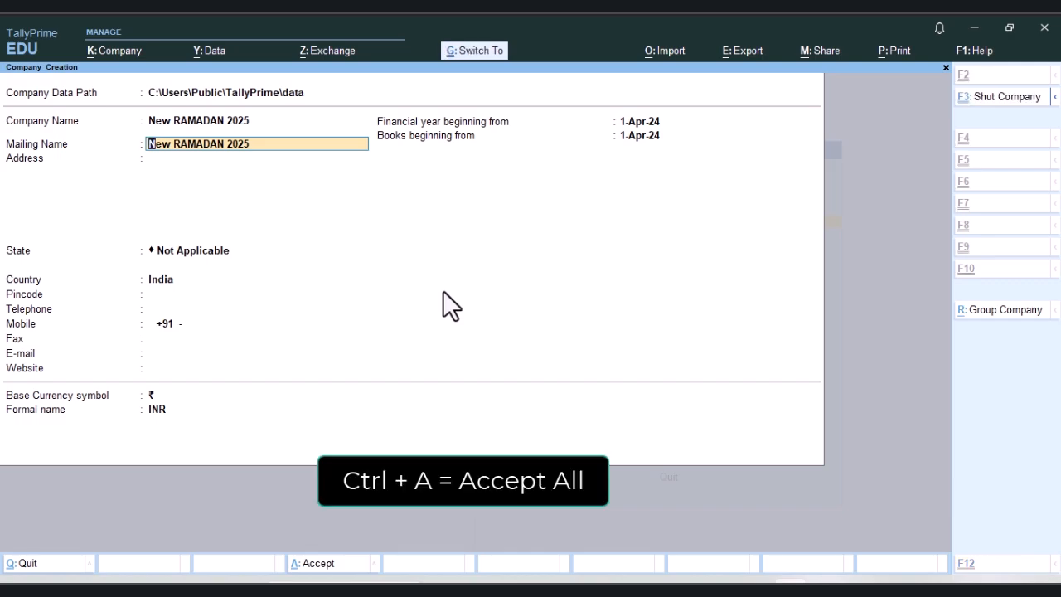
key(ctrl+a)
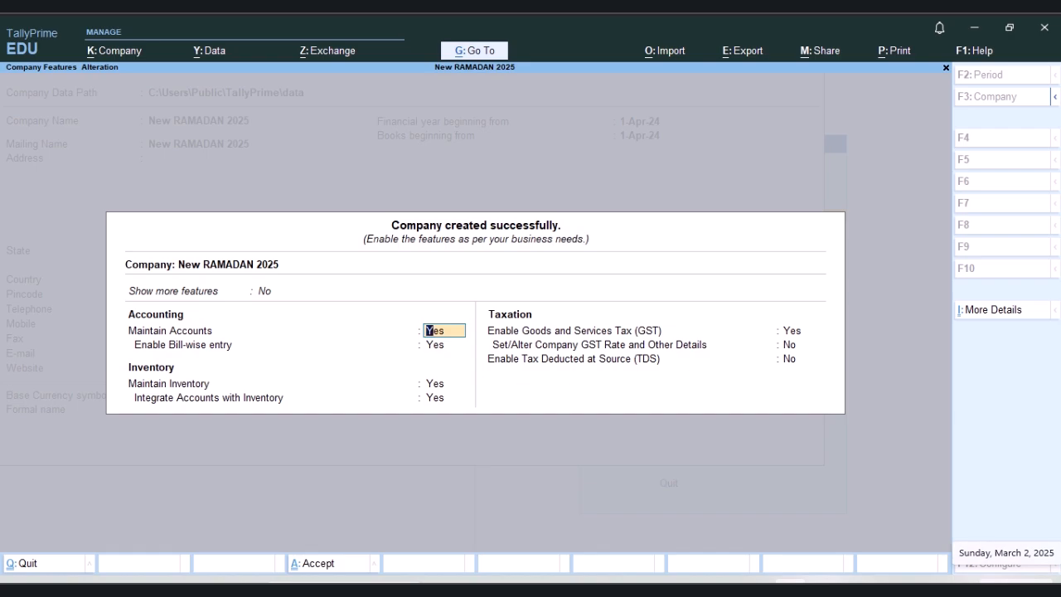
Step: Disable bill-wise entry, inventory and GST for New RAMADAN 2025, keep Maintain Accounts enabled, and accept the company features
text(n)
key(Return)
text(n)
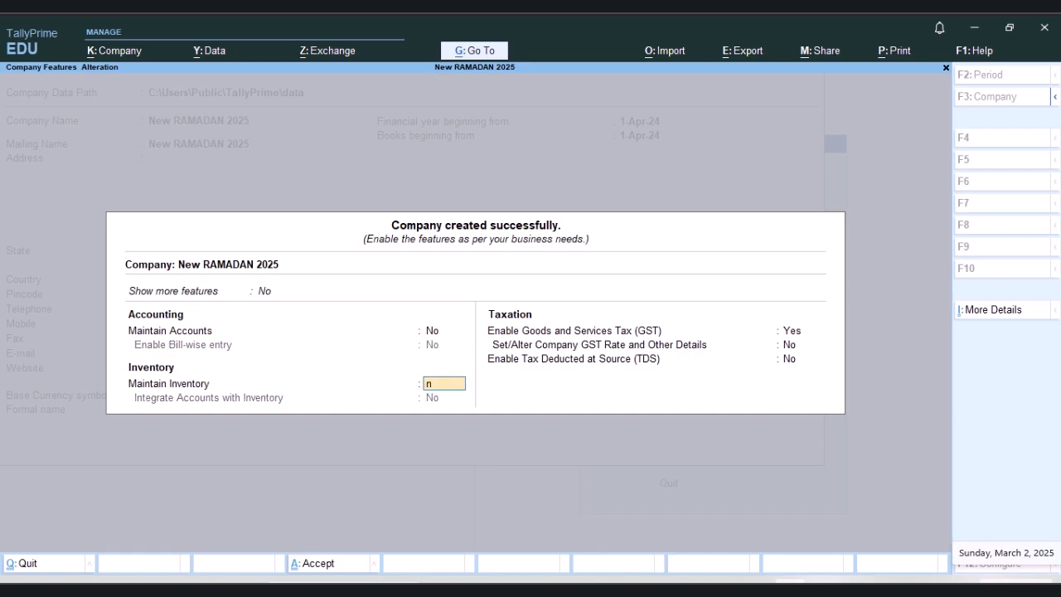
key(Return)
text(n)
key(Return)
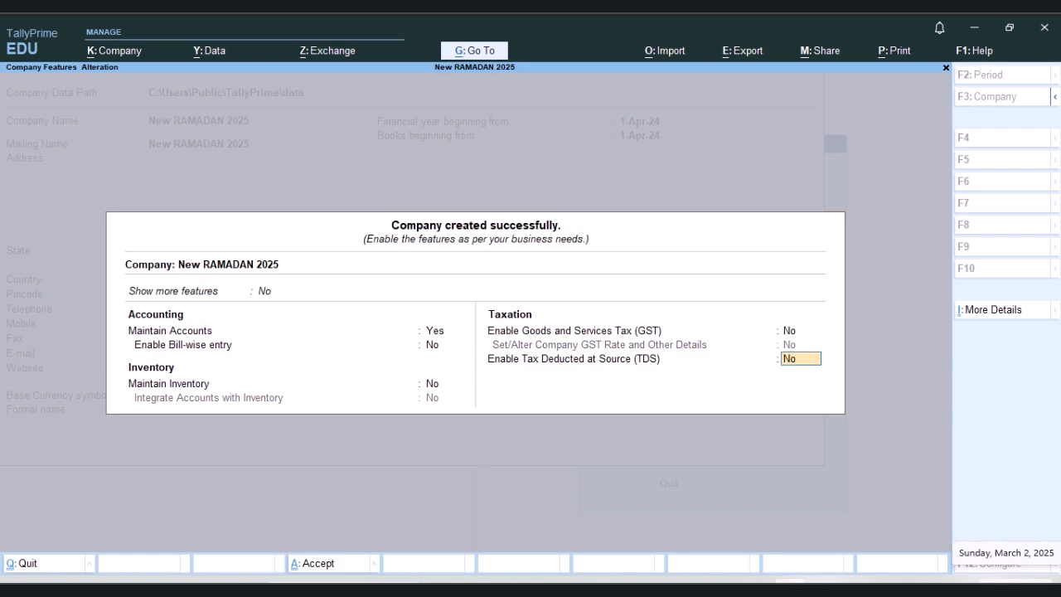
key(Return)
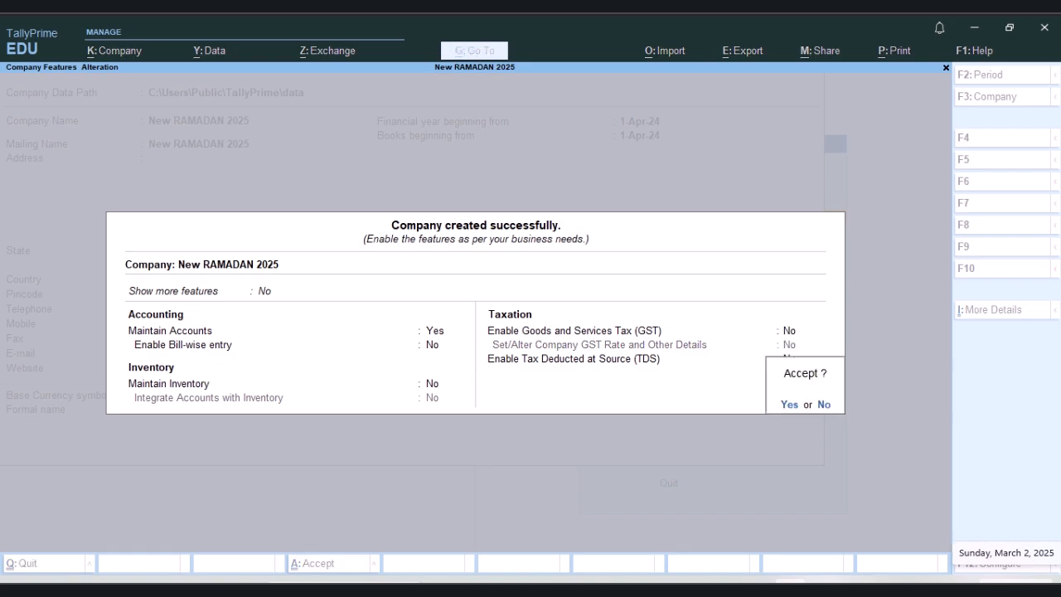
key(Return)
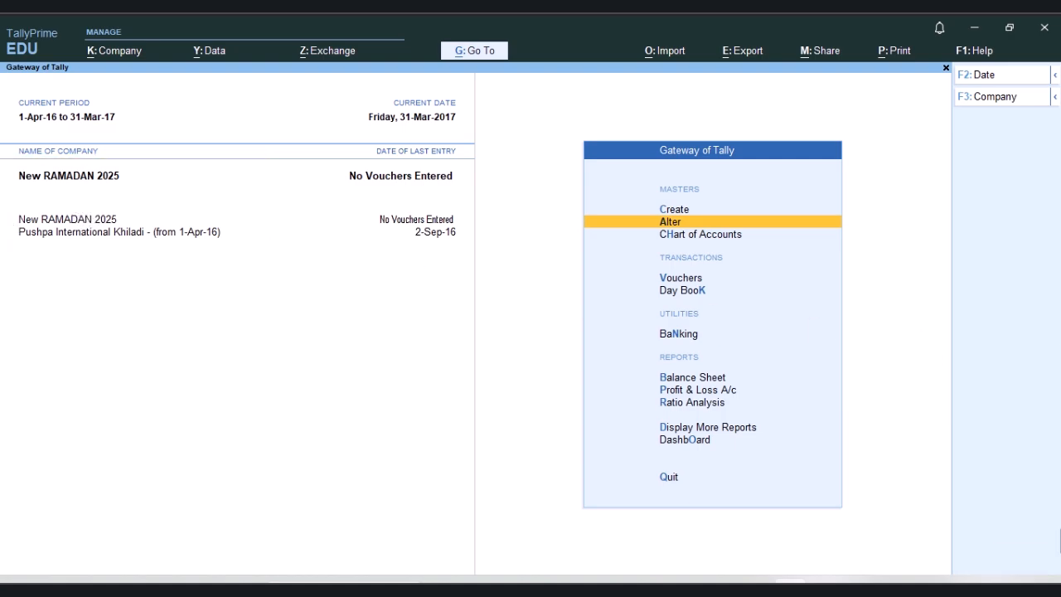
Step: Review the default ledgers available for alteration in New RAMADAN 2025
key(Return)
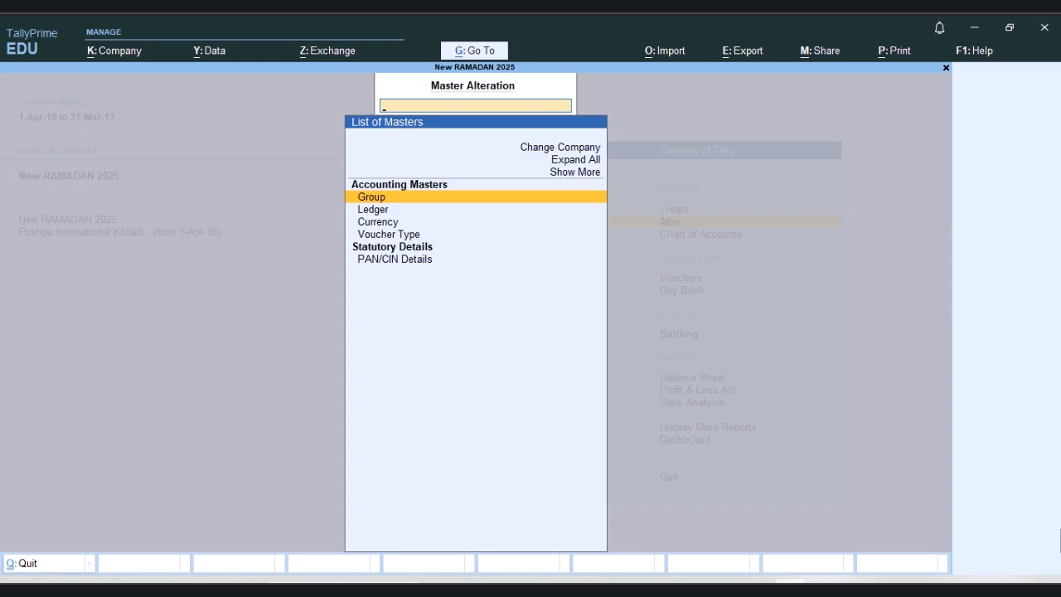
key(Down)
key(Return)
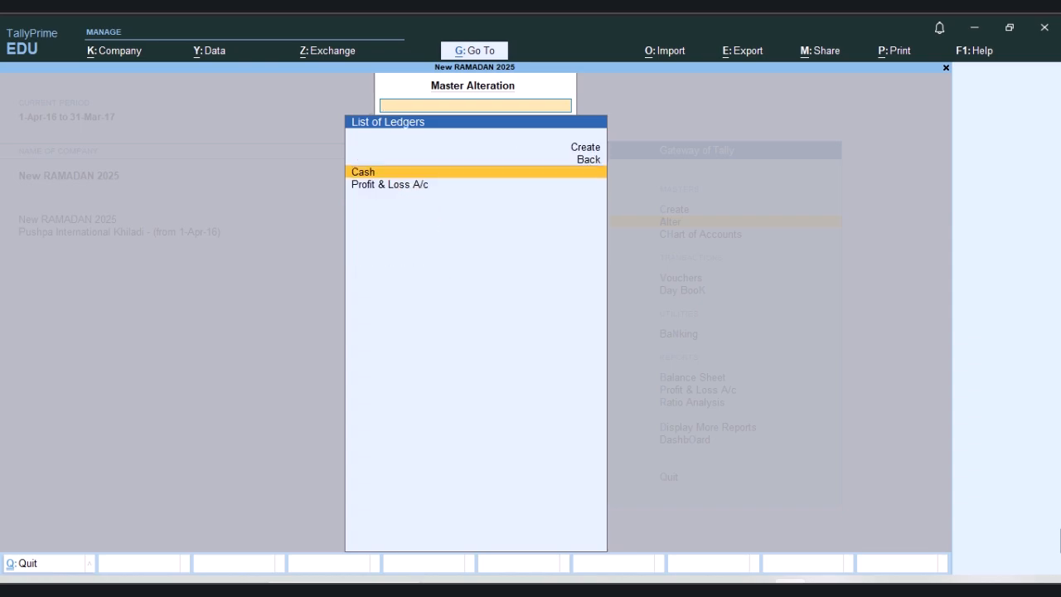
key(Down)
key(Up)
key(Down)
key(Up)
key(Down)
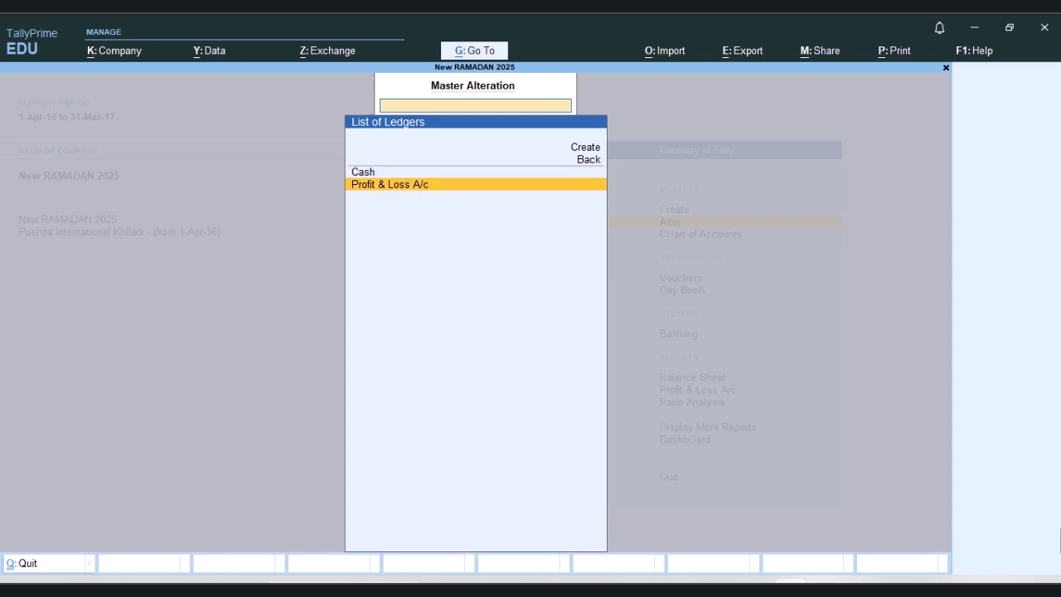
Step: Review the predefined groups available for alteration in the new company, and return to the Gateway of Tally
key(Escape)
key(Down)
key(Up)
key(Up)
key(Return)
key(Down)
key(Down)
key(Down)
key(Down)
key(Down)
key(Down)
key(Down)
key(Down)
key(Down)
key(Down)
key(Down)
key(Down)
key(Down)
key(Down)
key(Down)
key(Down)
key(Down)
key(Down)
key(Down)
key(Down)
key(Down)
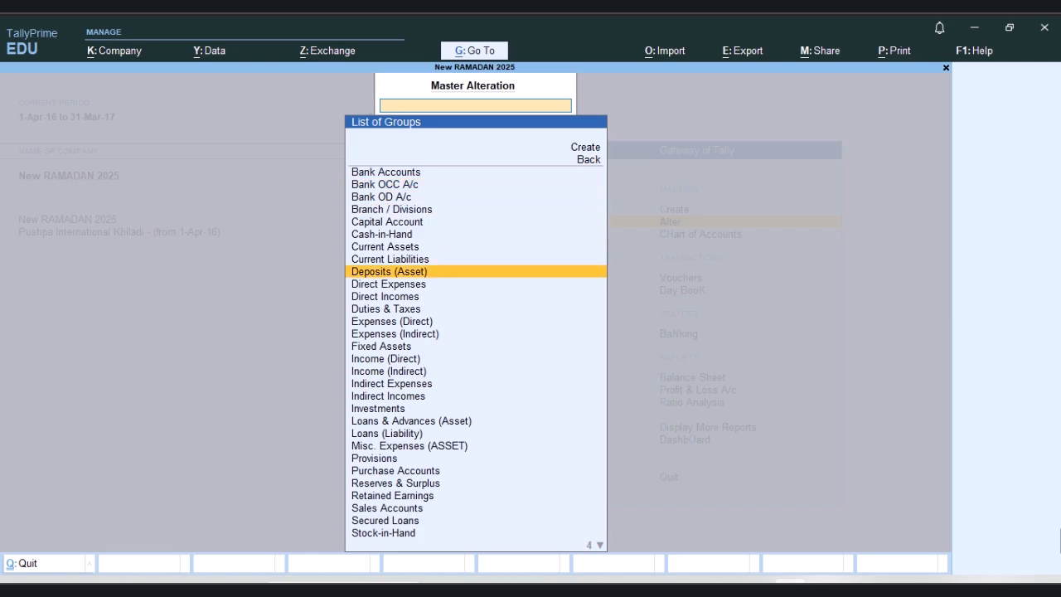
key(Up)
key(Up)
key(Up)
key(Up)
key(Up)
key(Up)
key(Up)
key(Up)
key(Up)
key(Up)
key(Up)
key(Up)
key(Up)
key(Up)
key(Up)
key(Up)
key(Up)
key(Up)
key(Up)
key(Up)
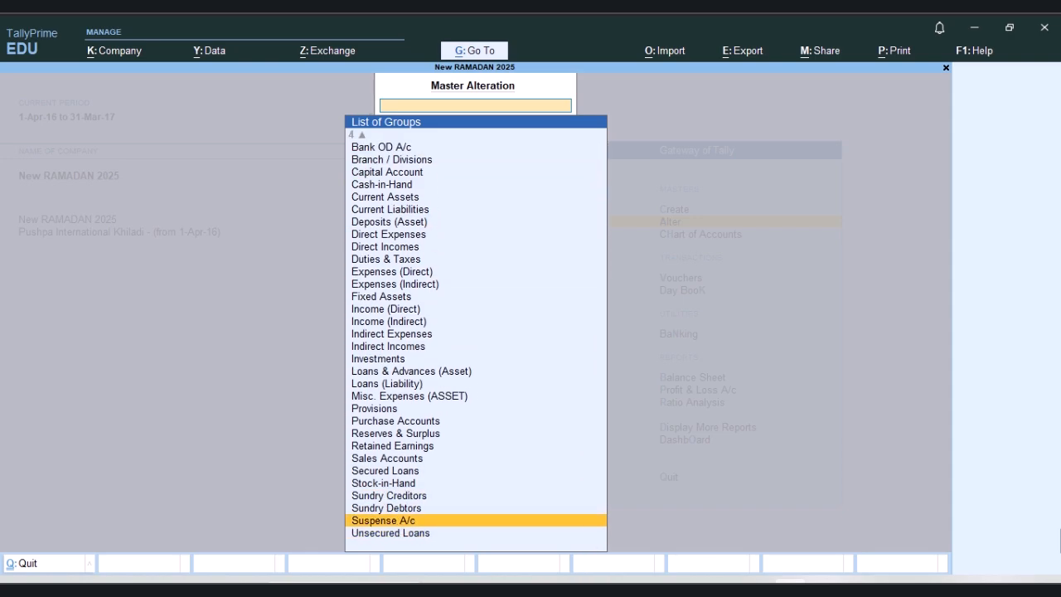
key(Escape)
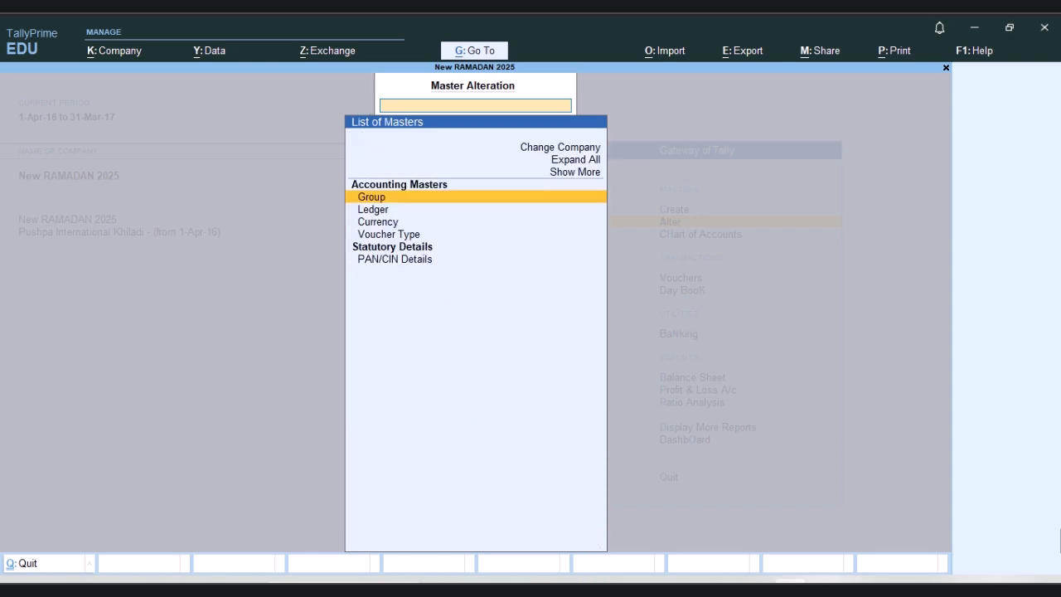
key(Escape)
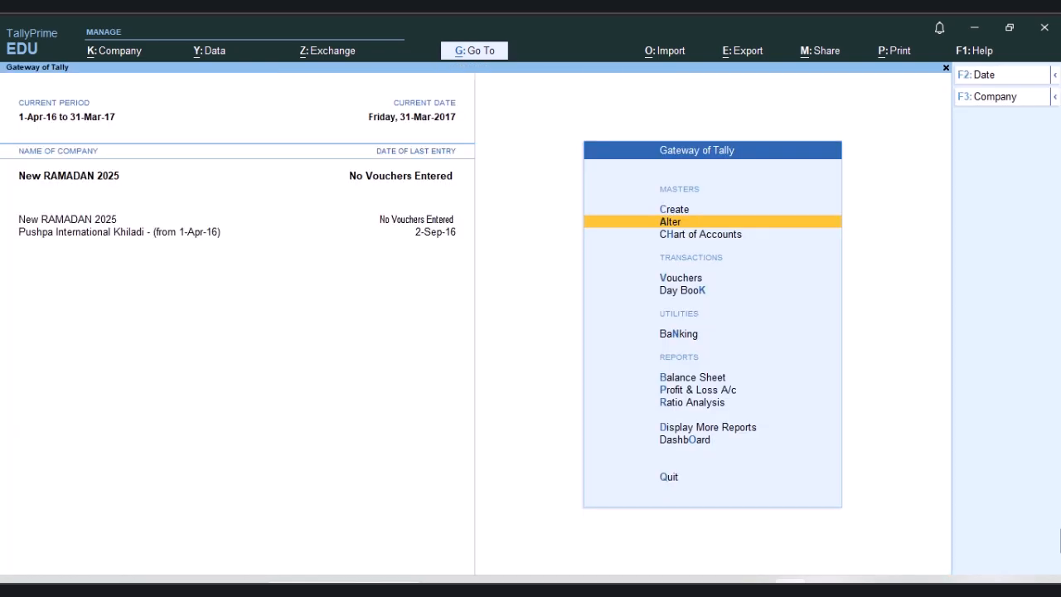
Step: Display the Statistics report of New RAMADAN 2025 to review its types of accounts
key(Down)
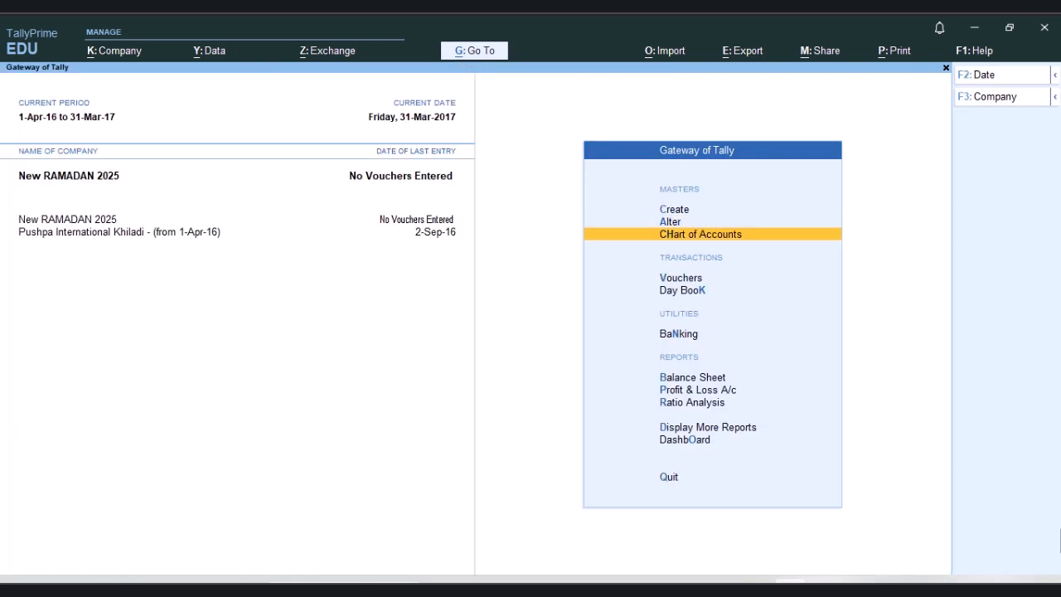
key(Down)
key(Down)
key(Down)
key(Down)
key(Down)
key(Down)
key(Down)
key(Down)
key(Down)
key(Up)
key(Up)
key(Return)
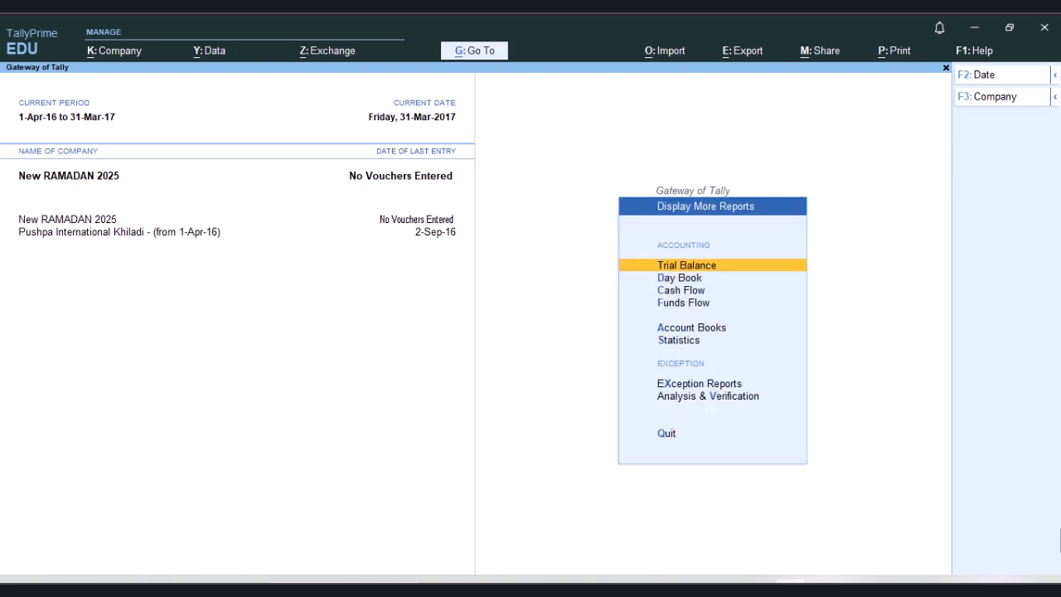
key(Down)
key(Down)
key(Down)
key(Down)
key(Down)
key(Return)
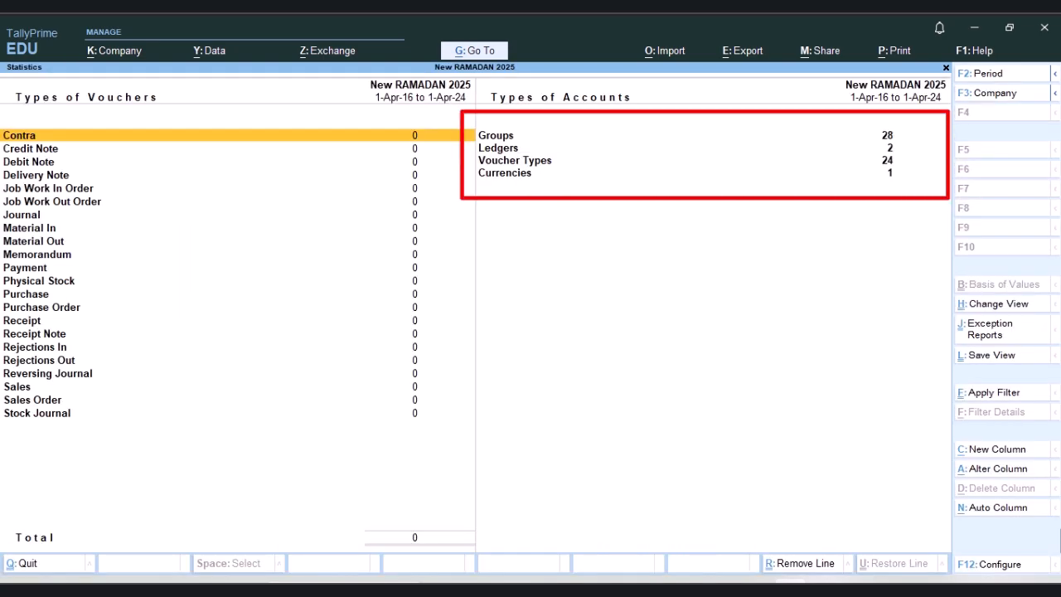
Step: Select the Groups row among the types of accounts, and return to the Gateway of Tally without quitting
click(499, 139)
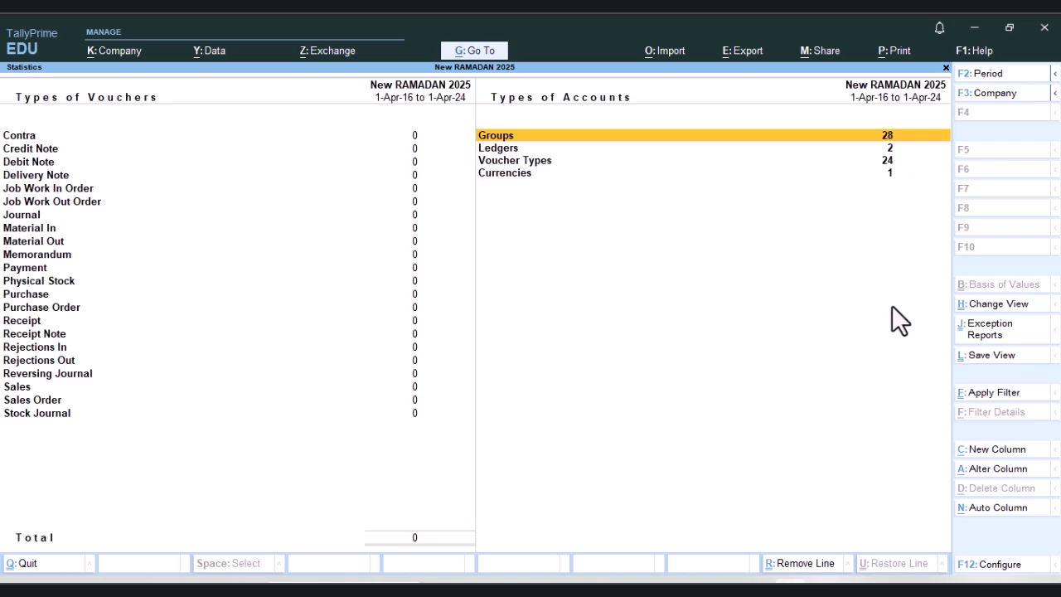
key(Escape)
key(Escape)
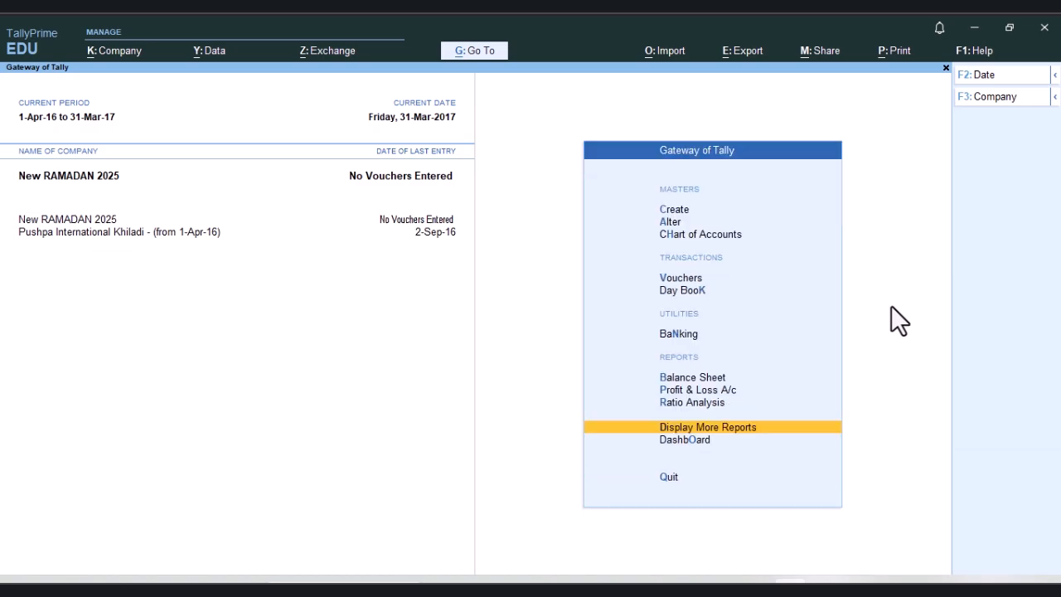
key(Escape)
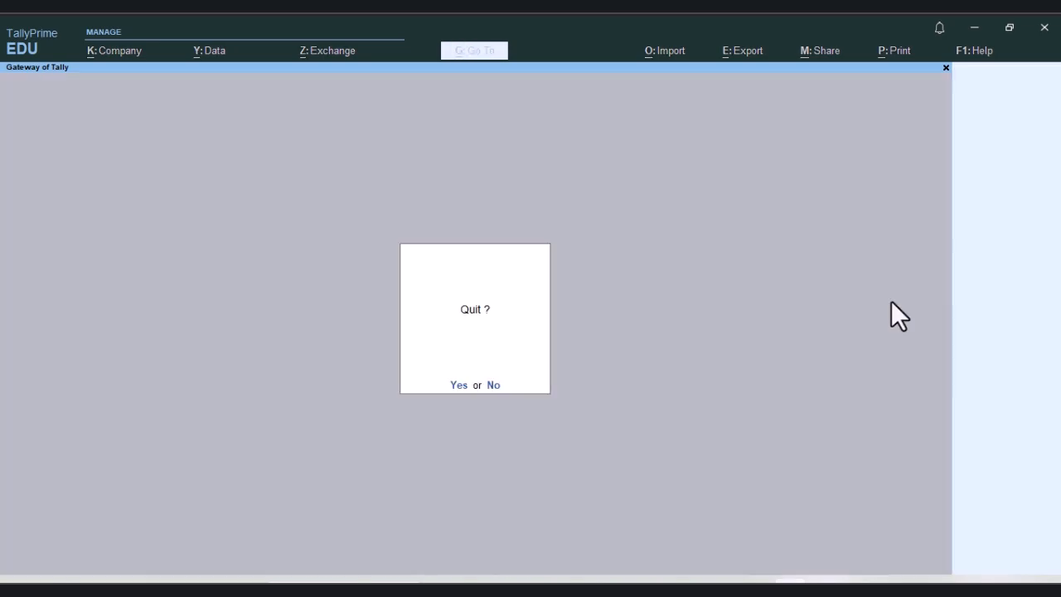
key(n)
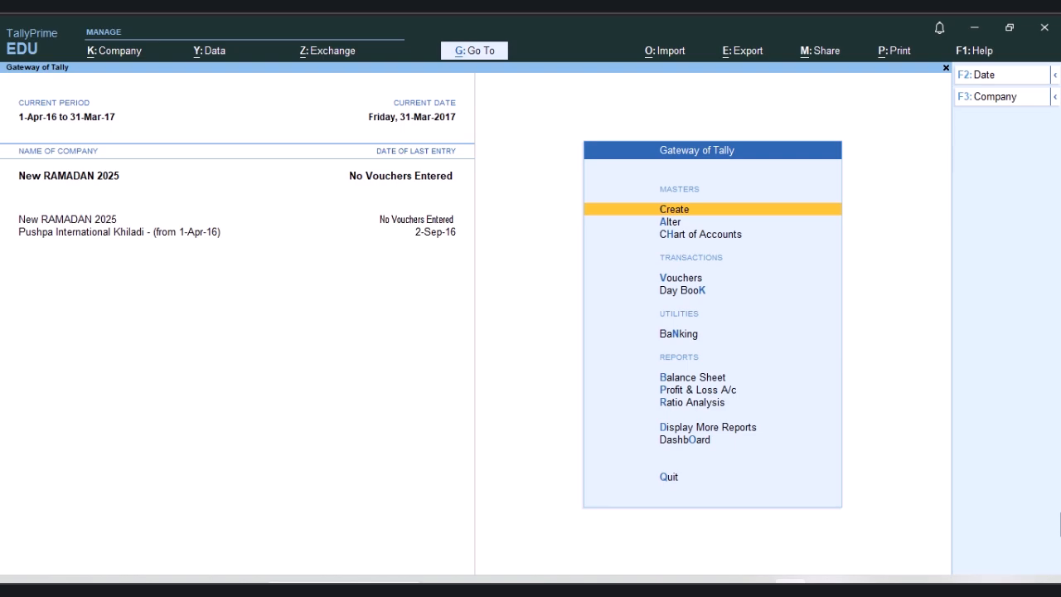
Step: Start creating a ledger master named "SBI Bank A/c" without an alias
key(Down)
key(Up)
key(Return)
key(Down)
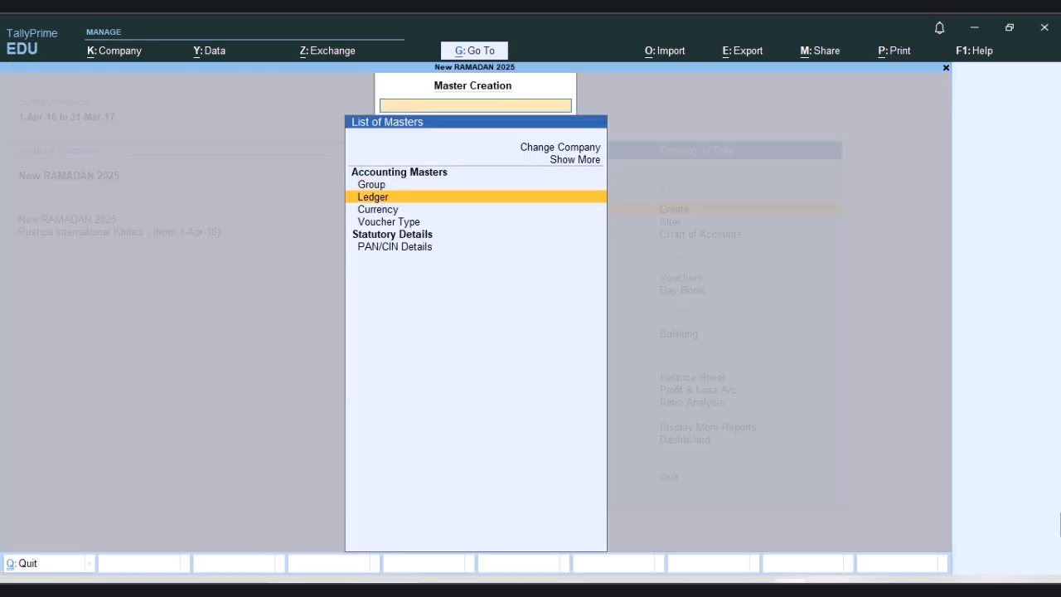
key(Return)
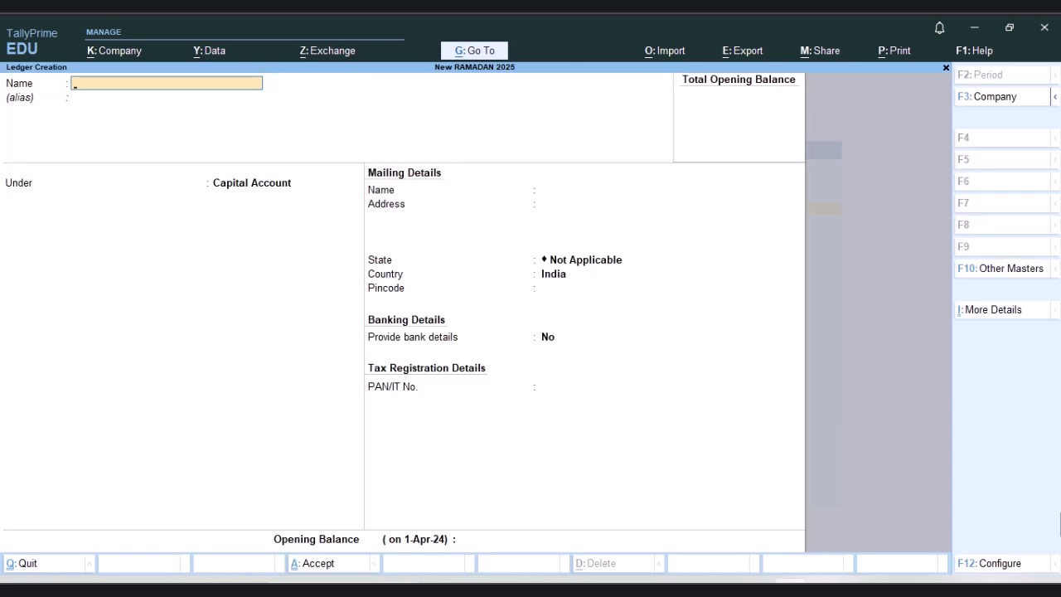
text(SBI Bank A/c)
key(Return)
key(Return)
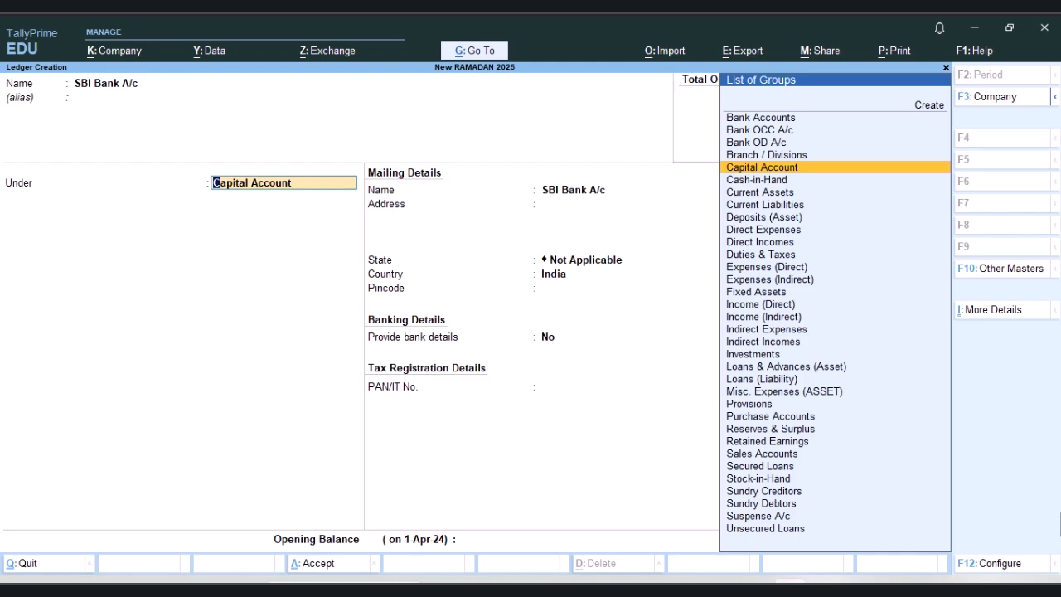
Step: Try the SBI Bank A/c ledger under the Sundry Creditors group and under the Sundry Debtors group
key(Down)
key(Down)
key(Down)
key(Down)
key(Down)
key(Down)
key(Down)
key(Down)
key(Down)
key(Down)
key(Down)
key(Down)
key(Down)
key(Down)
key(Down)
key(Down)
key(Down)
key(Down)
key(Down)
key(Down)
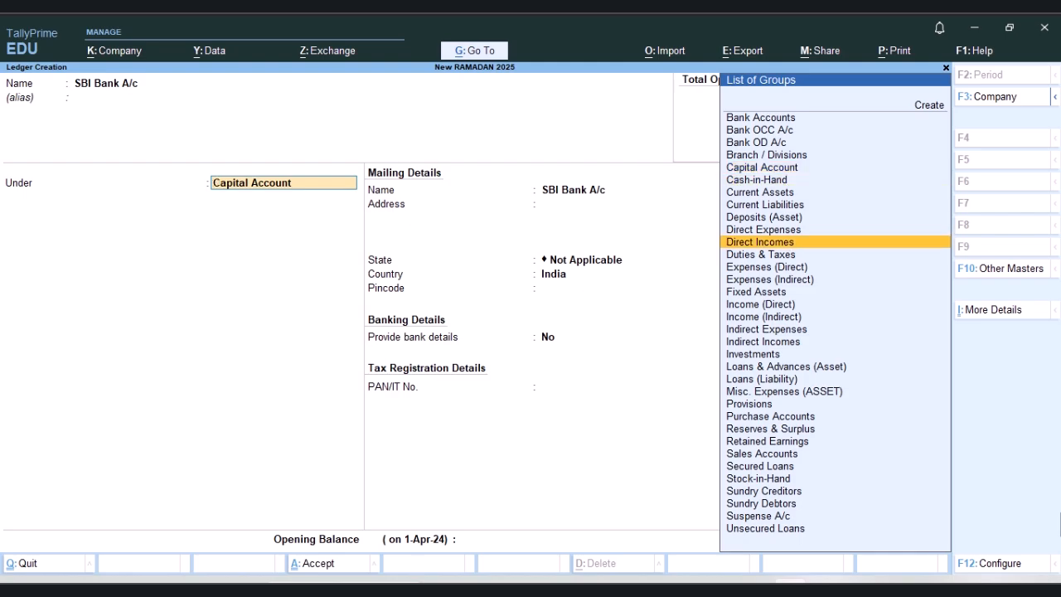
key(Down)
key(Down)
key(Down)
key(Down)
key(Down)
key(Down)
key(Return)
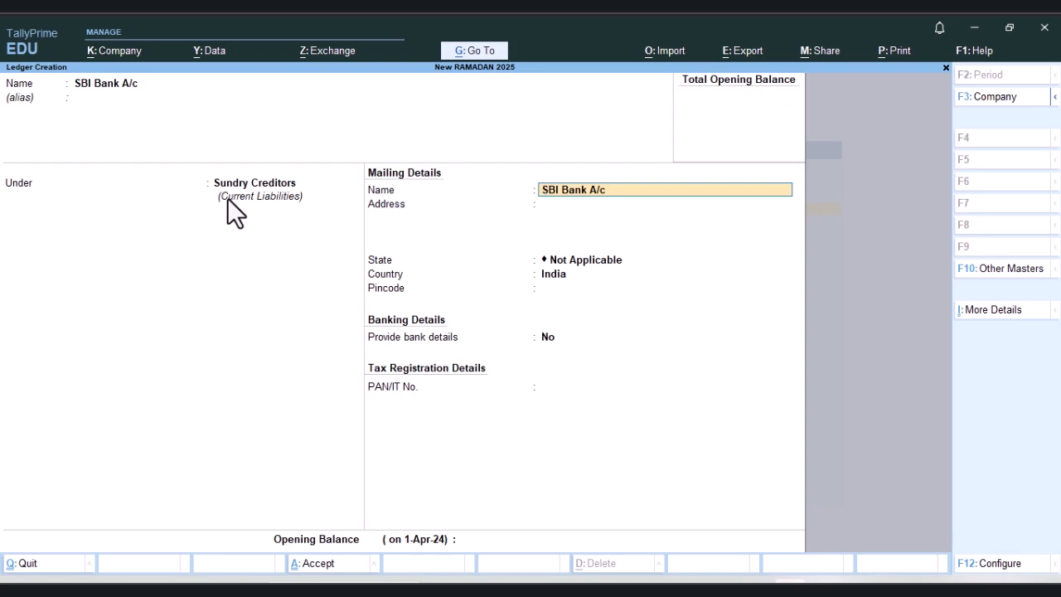
key(BackSpace)
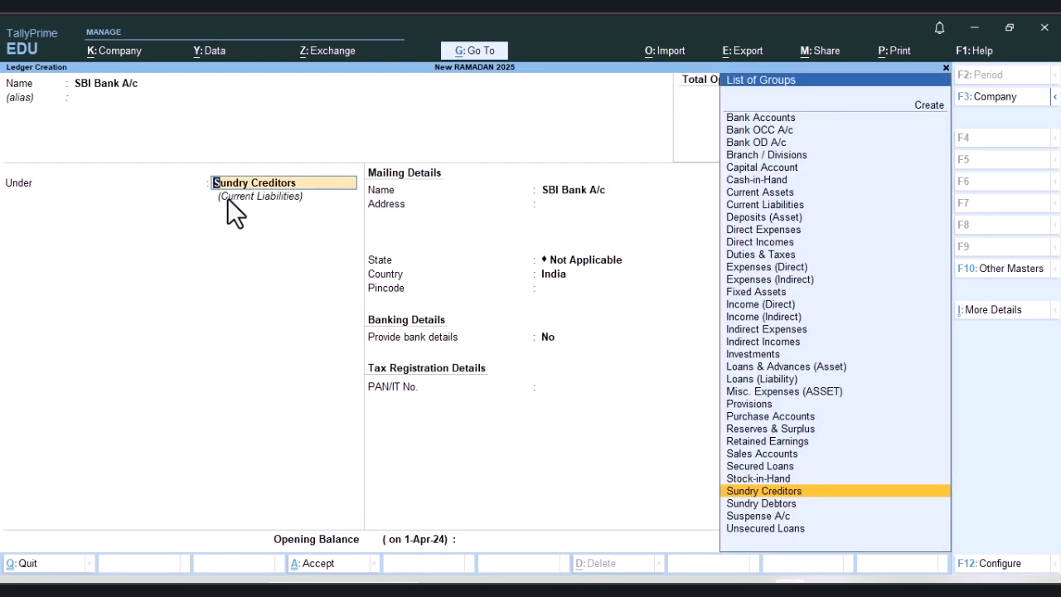
key(Down)
key(Return)
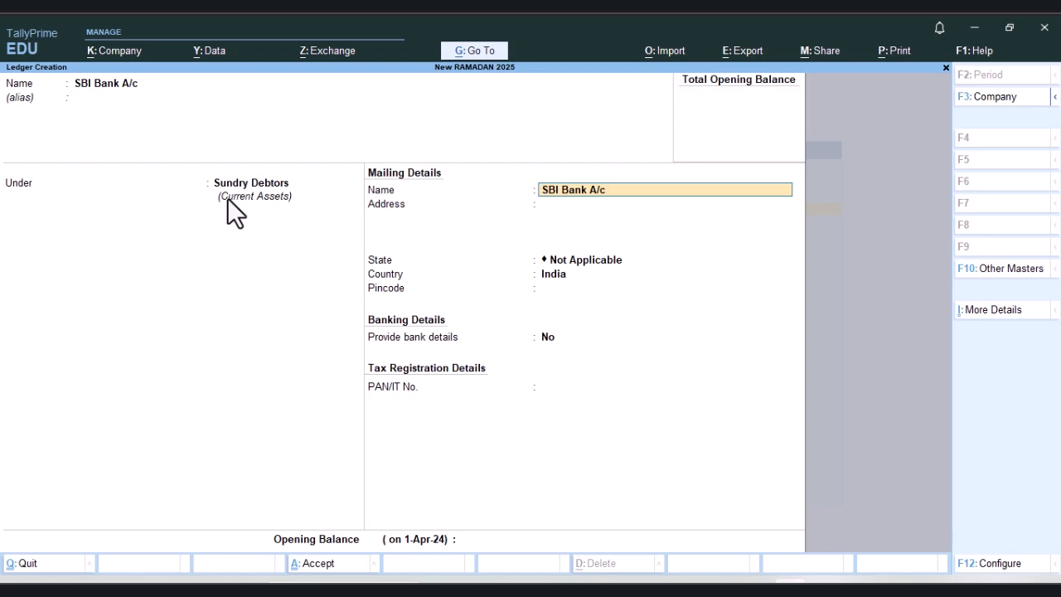
Step: Place the SBI Bank A/c ledger under the Bank Accounts group
key(BackSpace)
key(BackSpace)
key(Return)
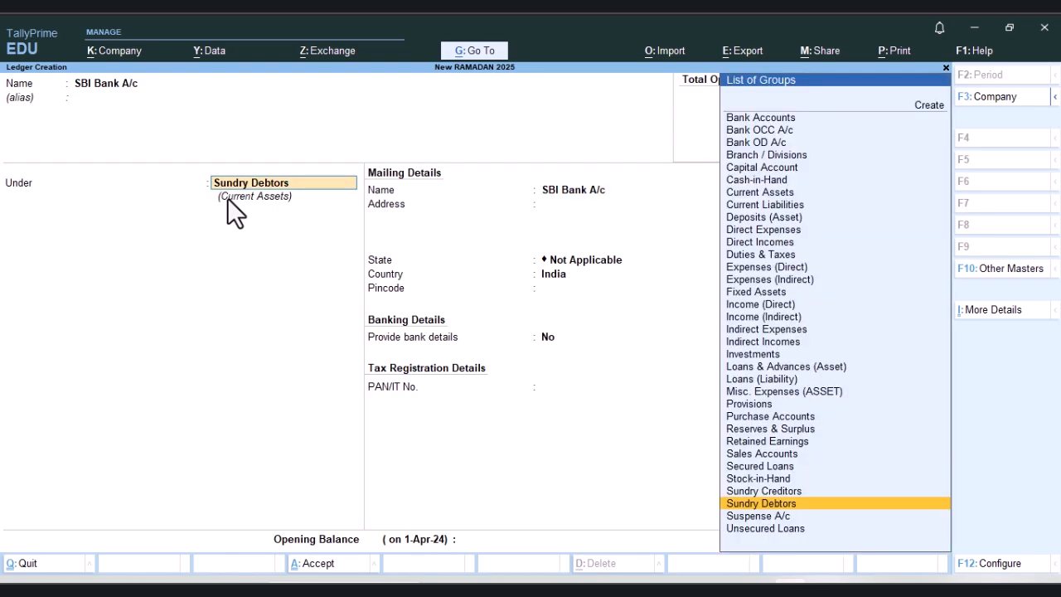
text(Ba)
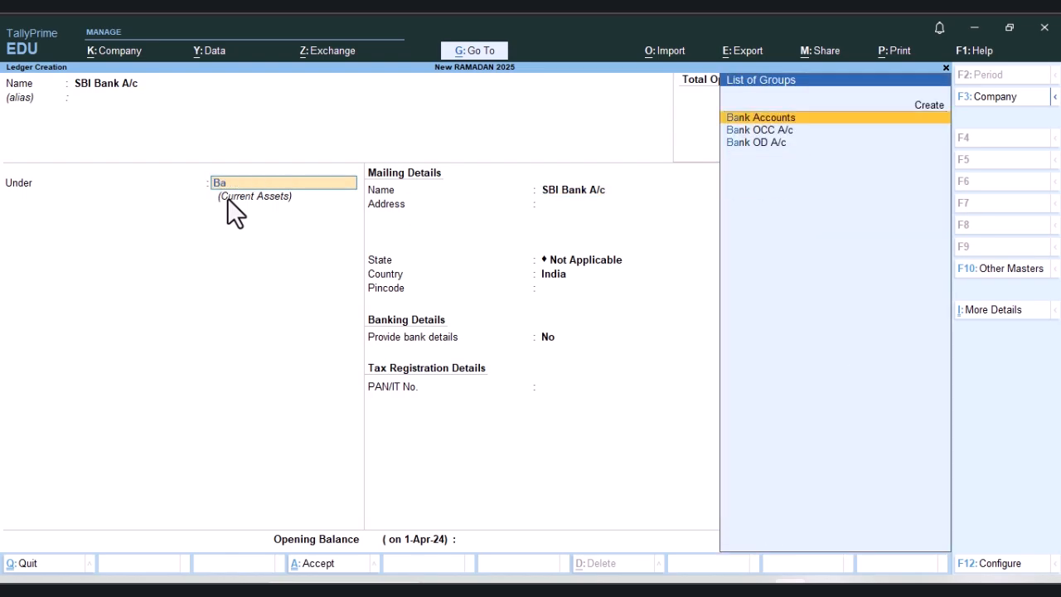
key(Return)
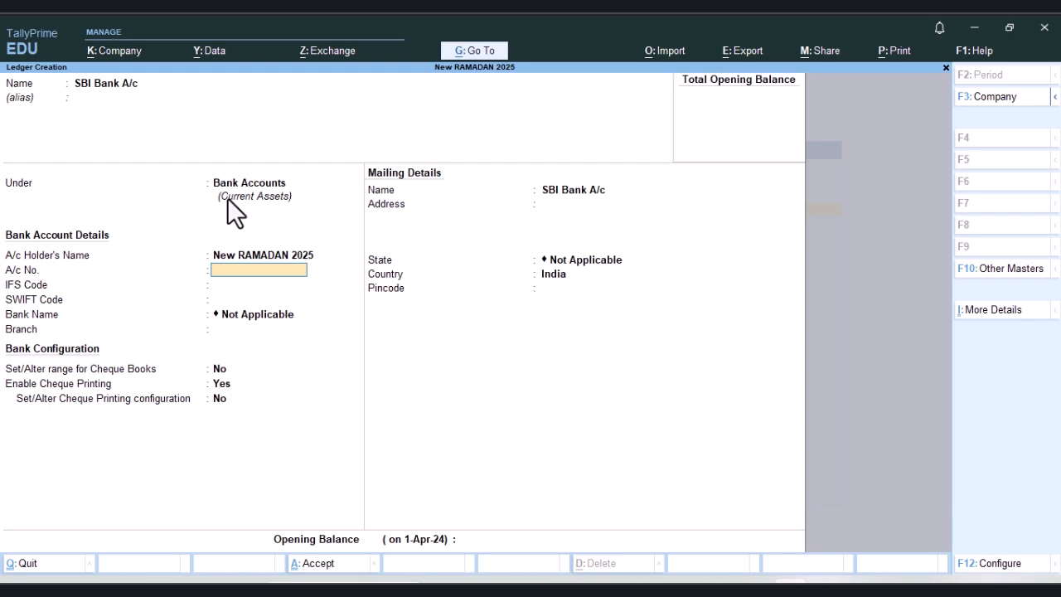
Step: Enter the bank account number and the IFS code SBIN001641 in the ledger's bank account details
key(Return)
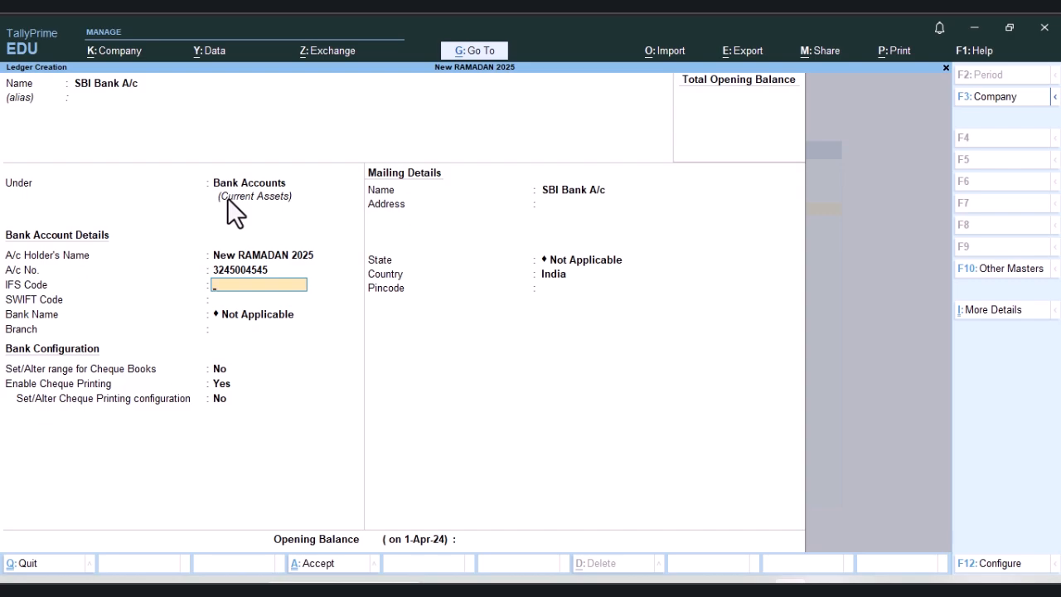
text(SBIN001641)
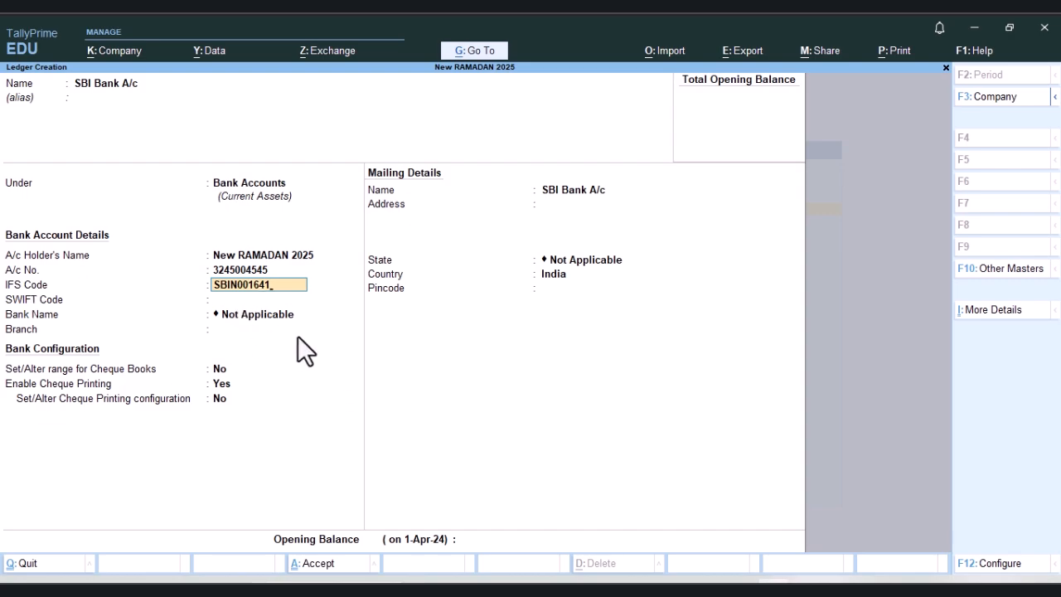
Step: Switch to Google Chrome and open it with the first browser profile
key(super)
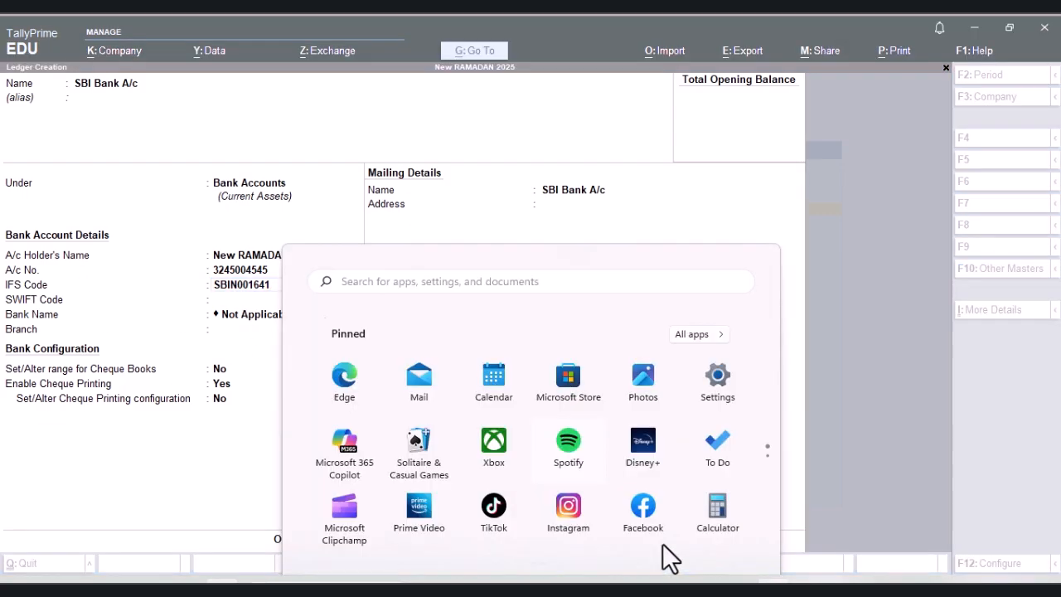
text(crh)
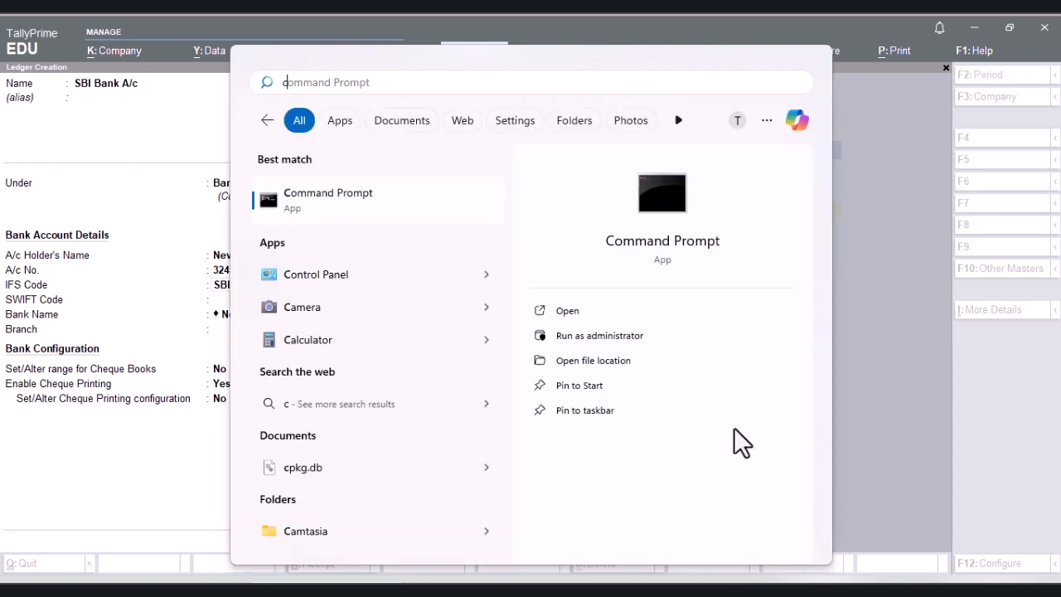
key(Down)
key(Up)
key(Up)
key(Down)
key(Return)
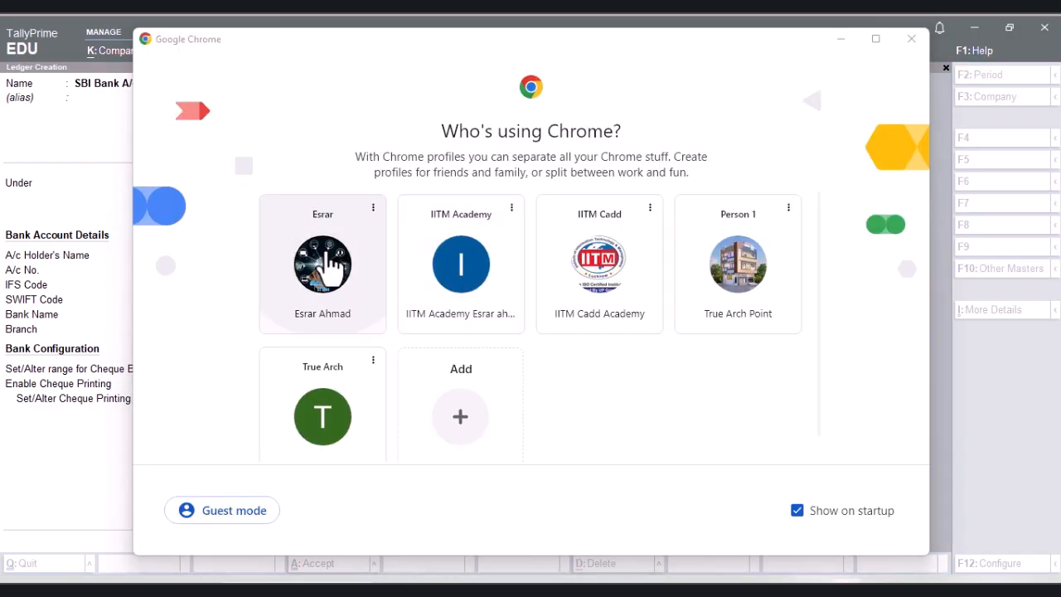
click(349, 259)
Step: Search Google for "sbi ifsc code chowk branch" and decline sharing the precise location
click(280, 339)
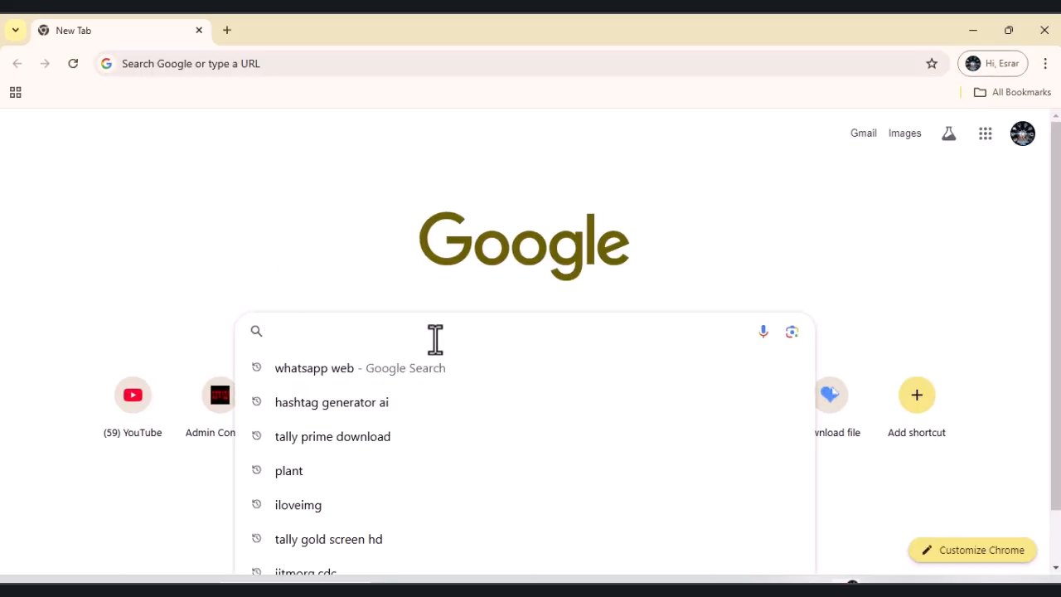
text(sbi)
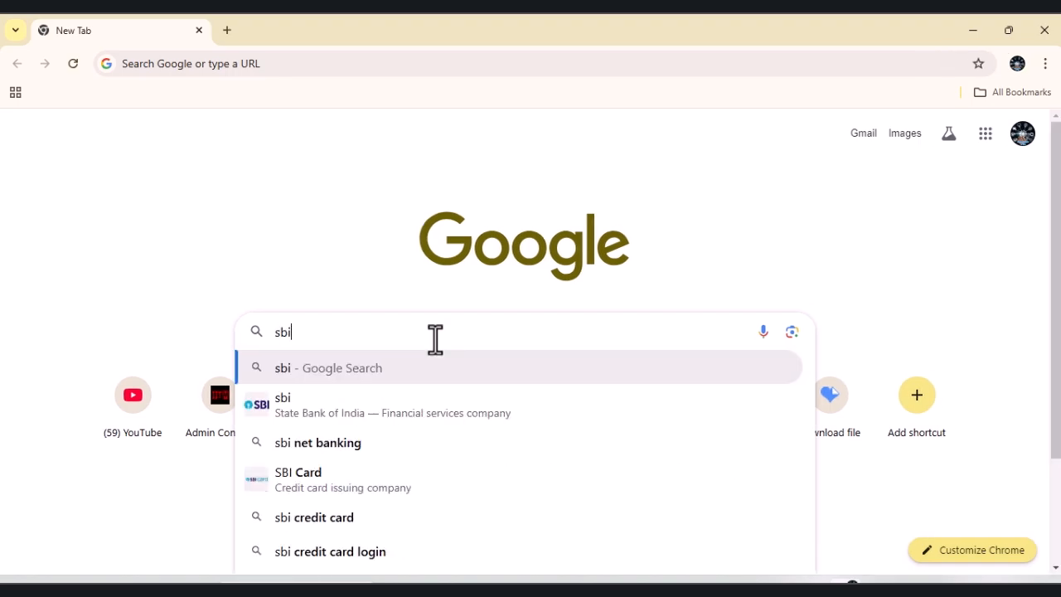
text( ifsc)
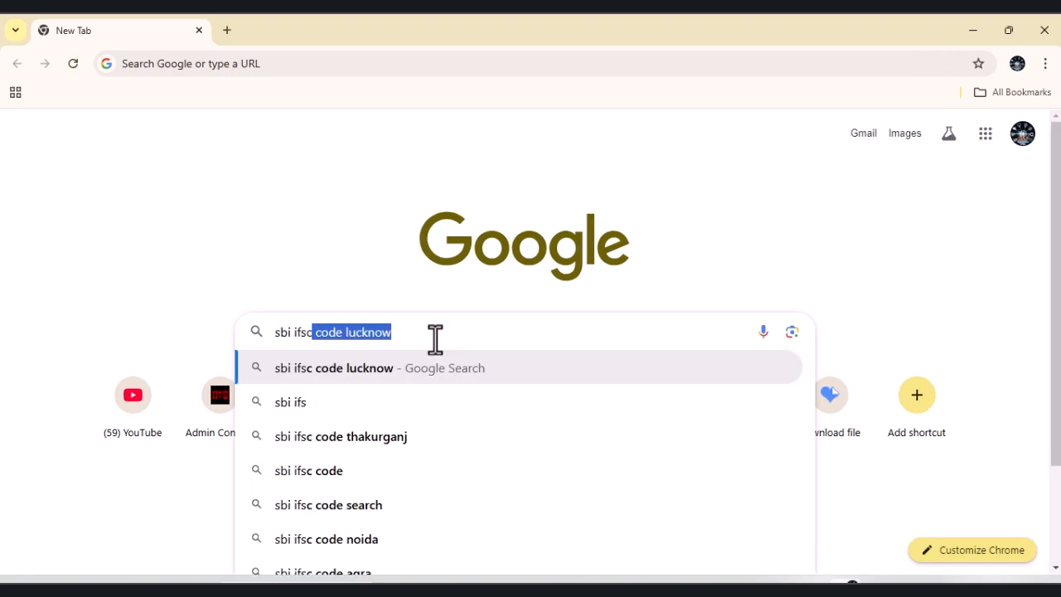
key(Right)
key(BackSpace)
key(BackSpace)
key(BackSpace)
key(BackSpace)
key(BackSpace)
key(BackSpace)
key(BackSpace)
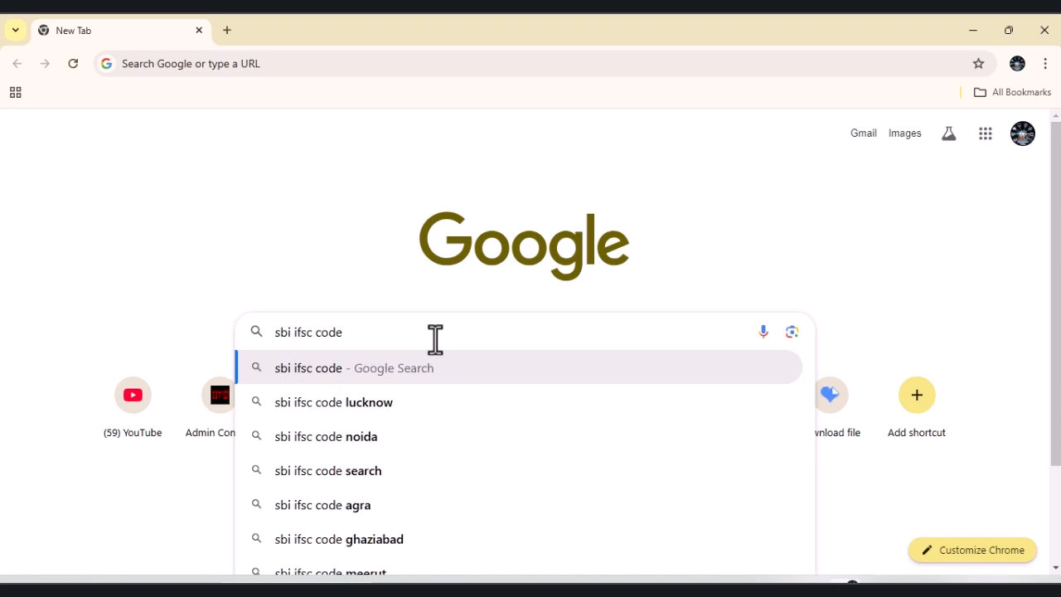
text(cho)
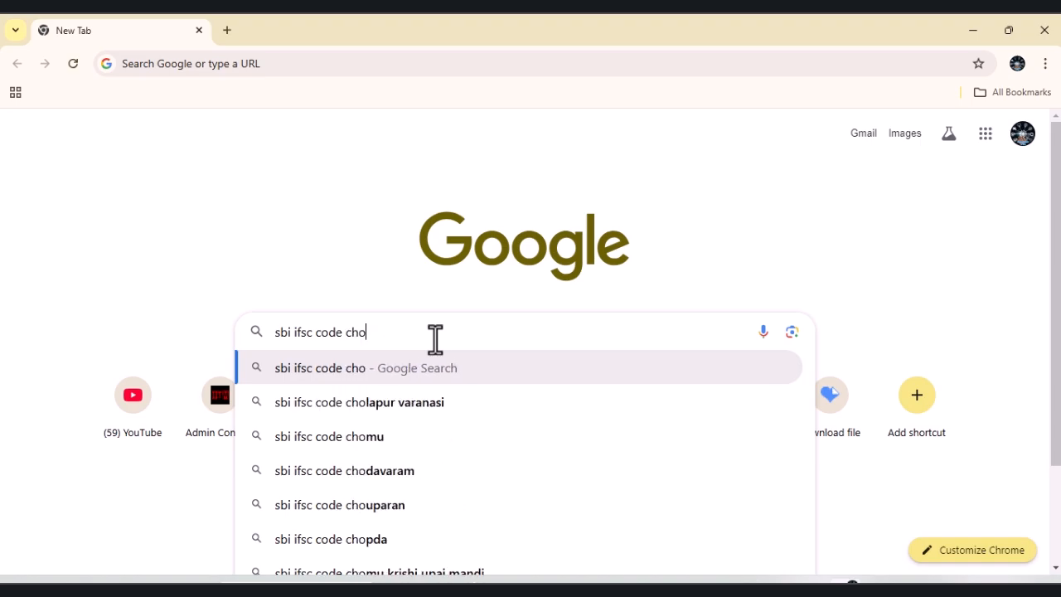
text(w)
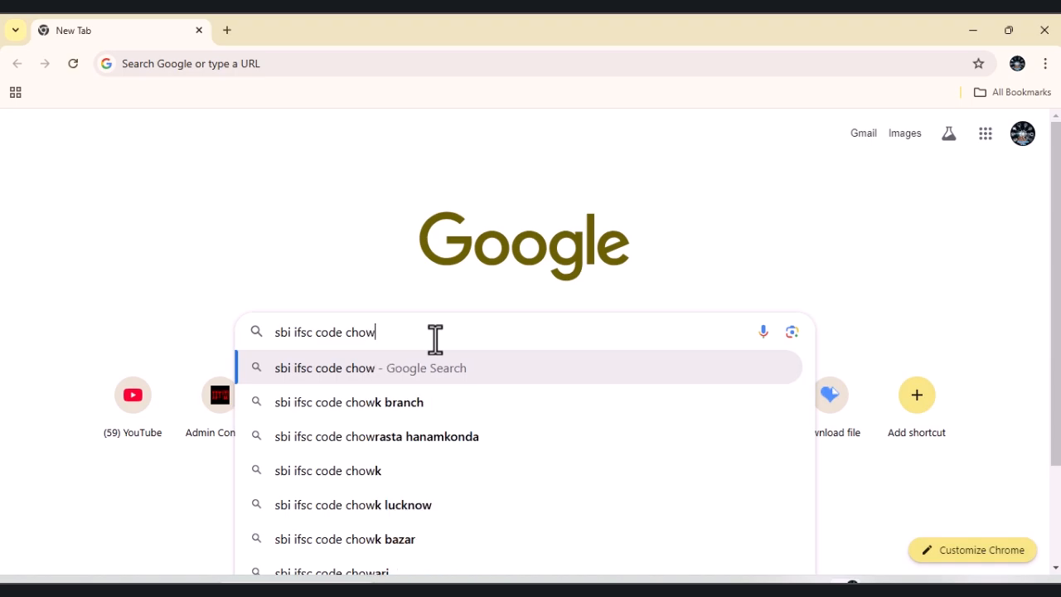
click(389, 410)
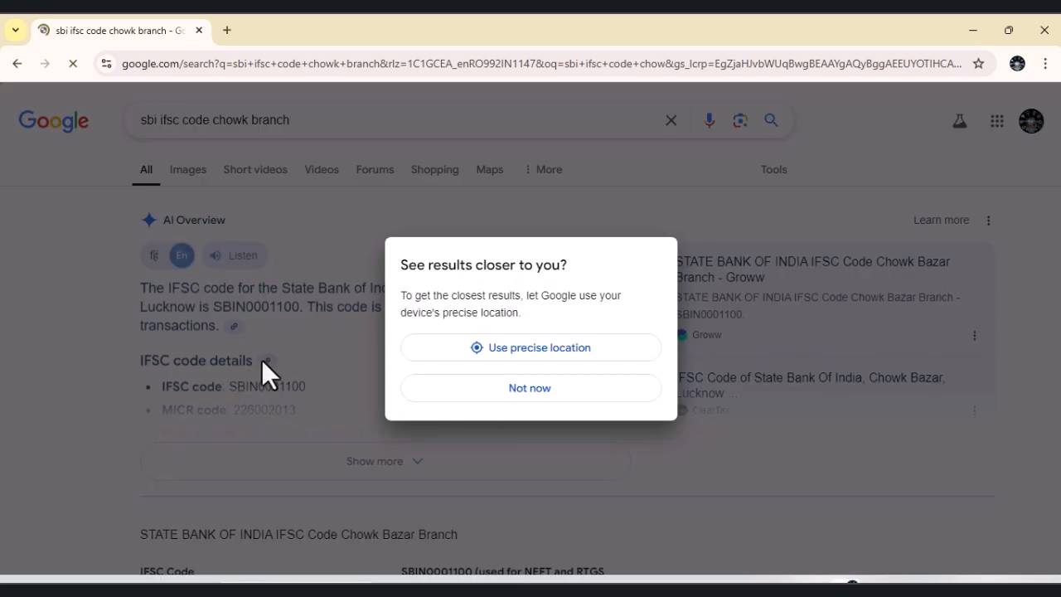
click(535, 398)
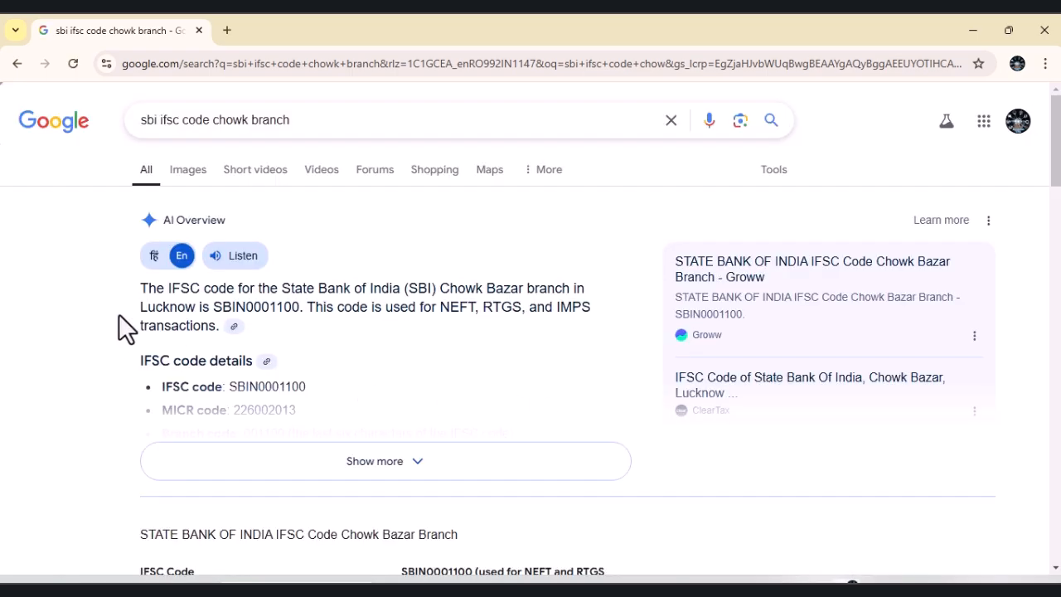
Step: Copy the Chowk Bazar branch's IFSC code from the search result and set the ledger's IFS Code in TallyPrime to SBIN0001100
drag(213, 307, 295, 316)
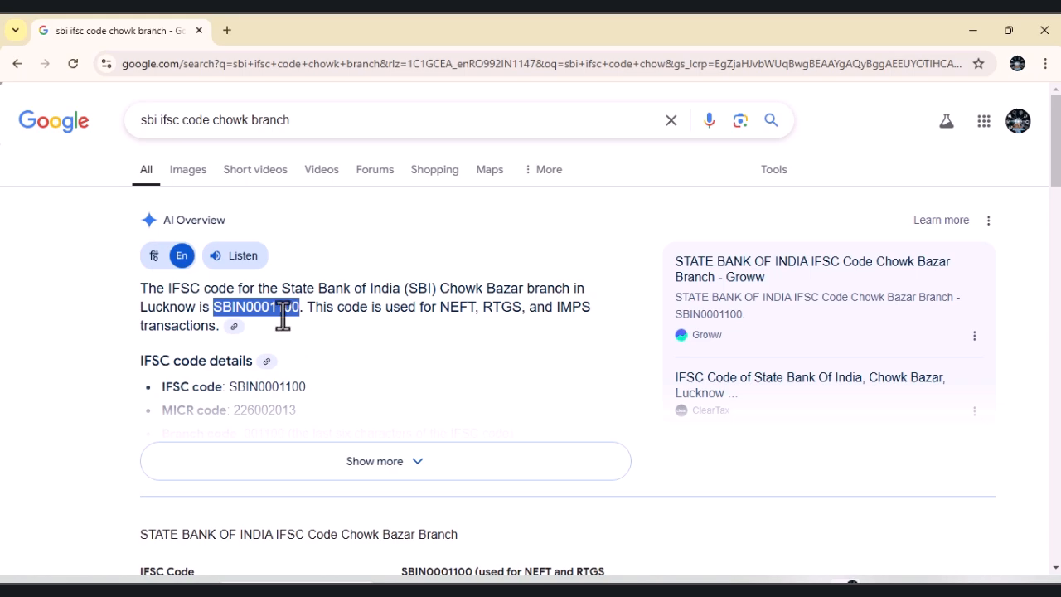
click(996, 31)
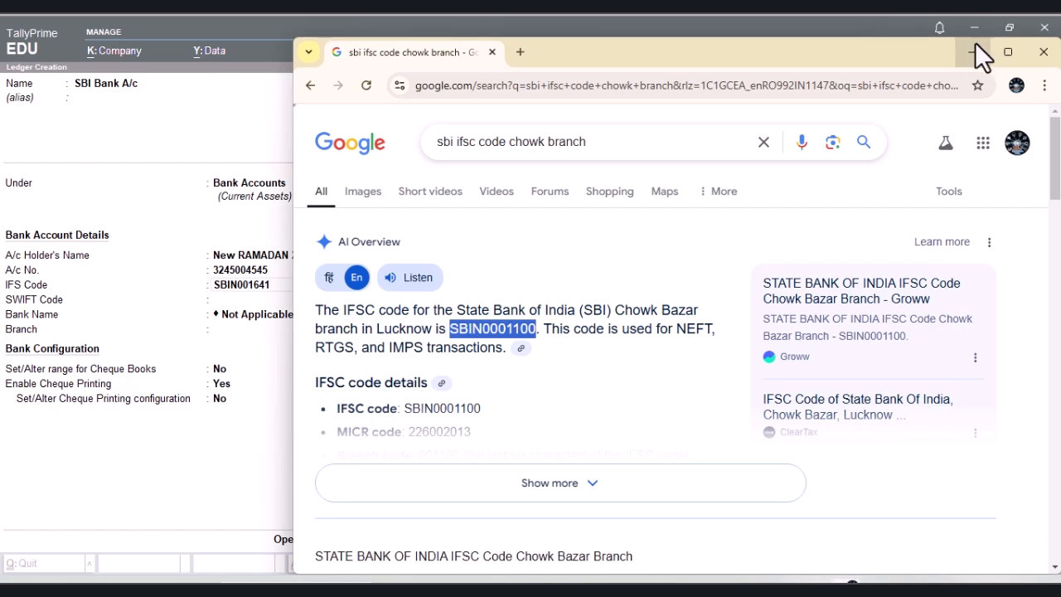
click(202, 279)
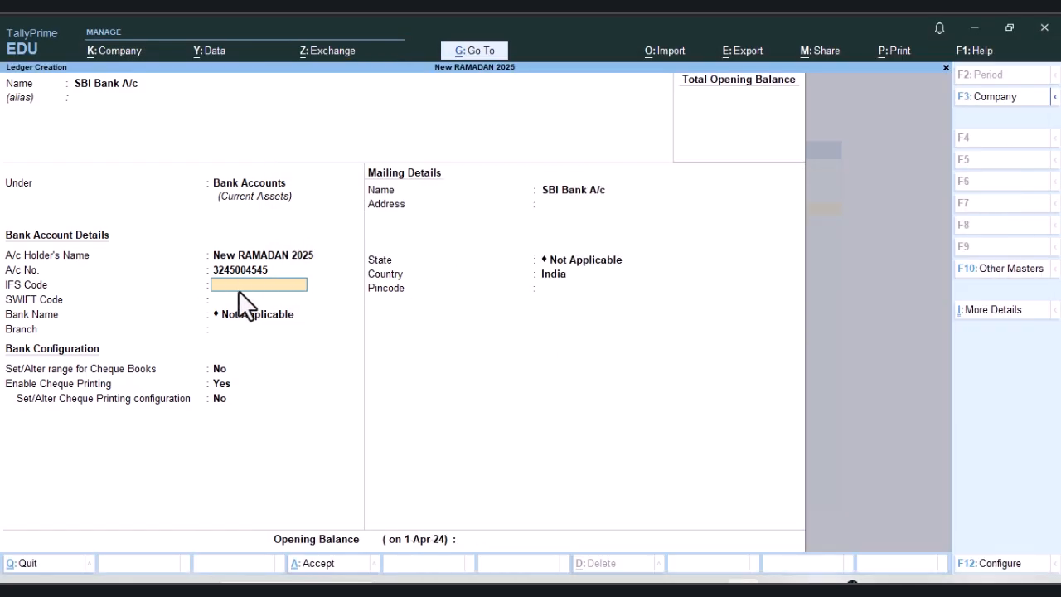
key(ctrl+alt+v)
key(Return)
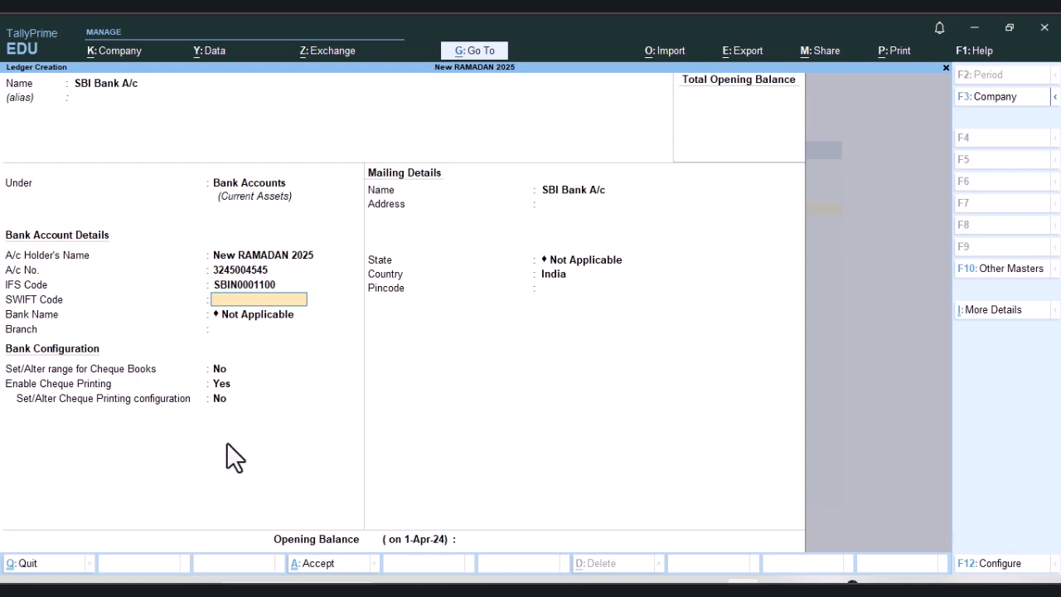
Step: Leave the SWIFT code blank and the bank name as Not Applicable, and set the ledger's branch to Chowk
key(Return)
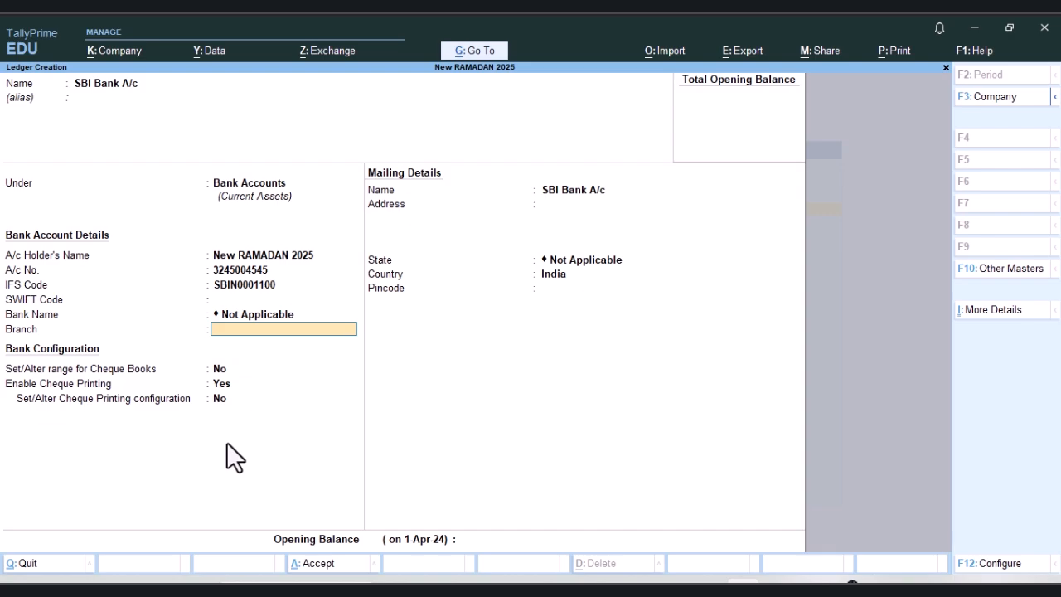
text(Chowk)
key(Return)
Step: Enable setting the range for cheque books in the bank configuration and open the cheque range entry
key(space)
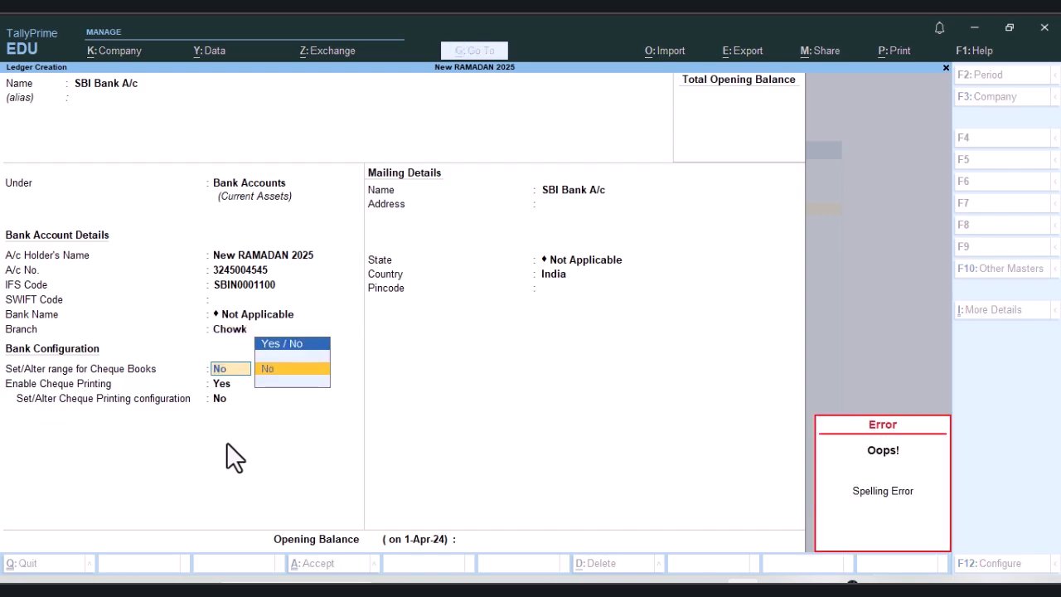
key(BackSpace)
key(Down)
key(Return)
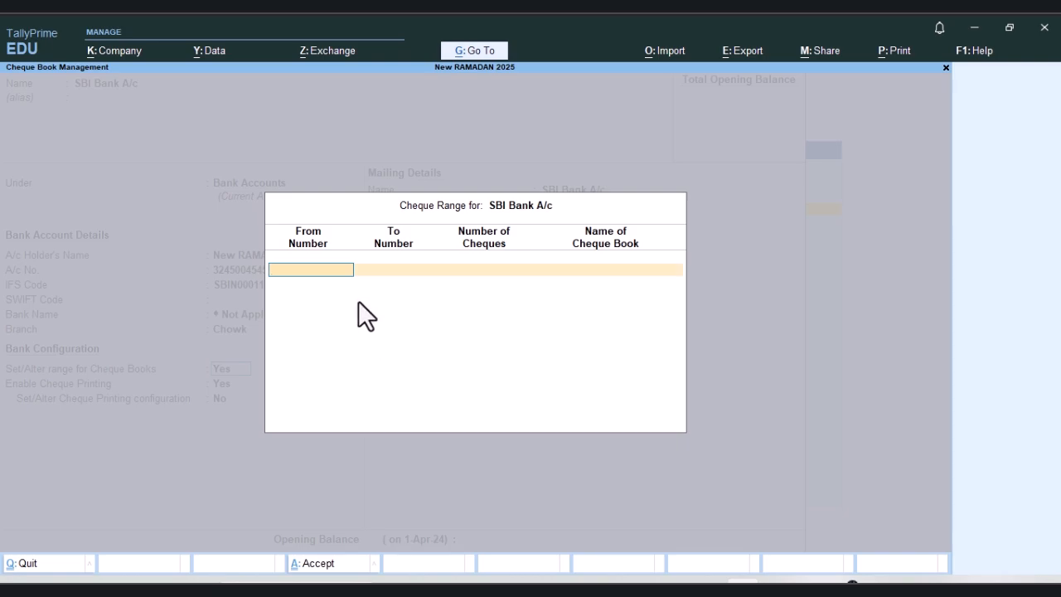
Step: Enter the first cheque range from number 105456 with 25 cheques
text(05456)
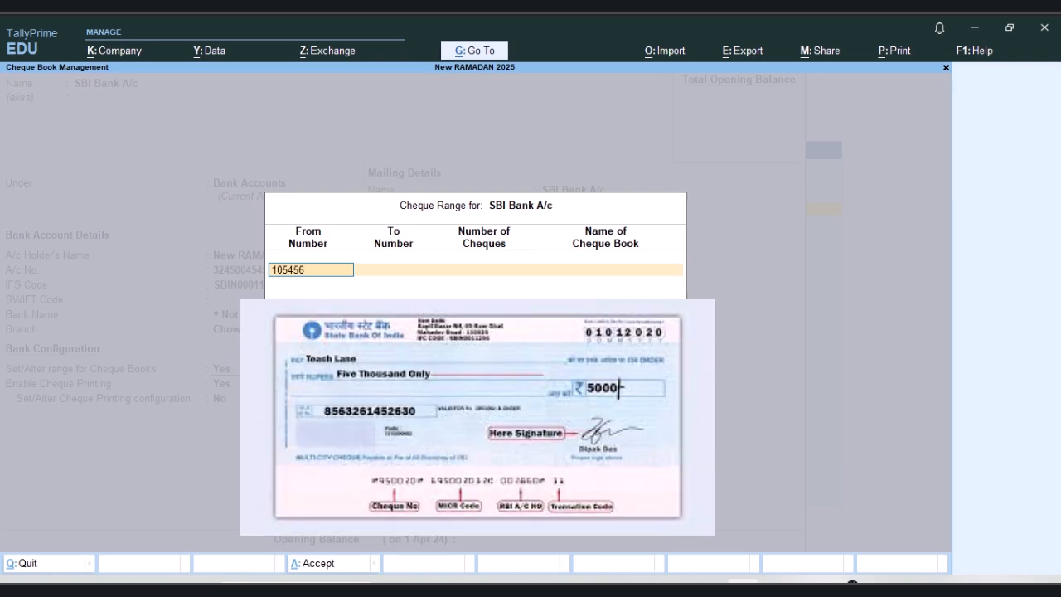
key(Return)
key(Return)
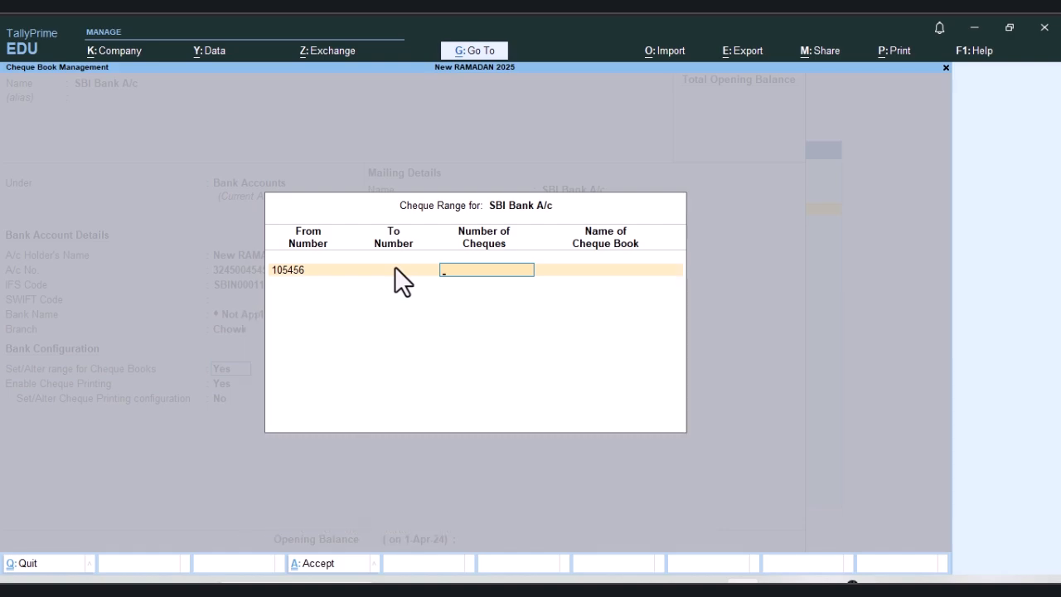
text(35)
key(Return)
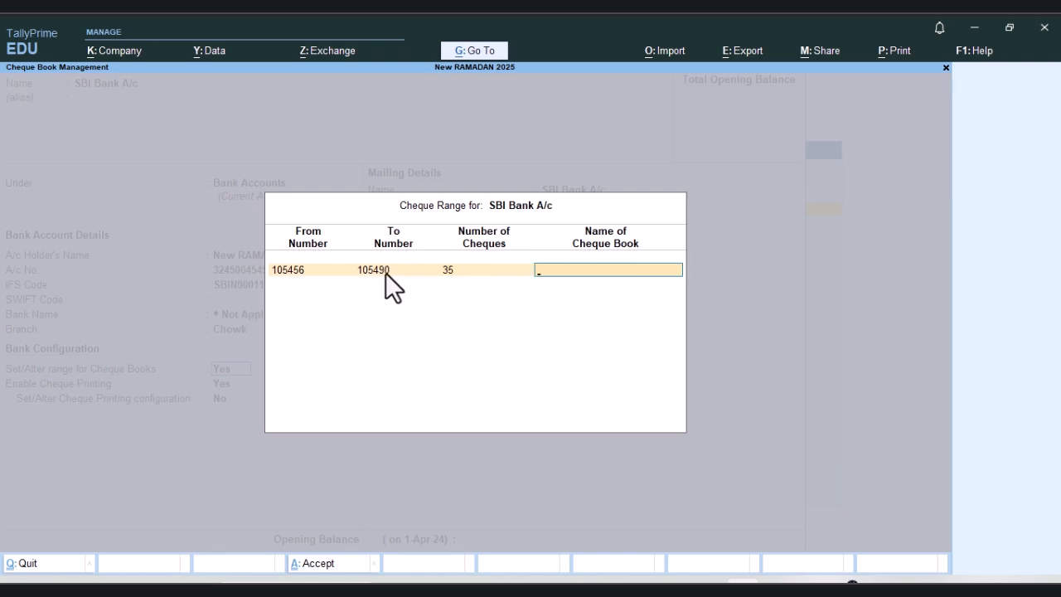
click(452, 272)
text(25)
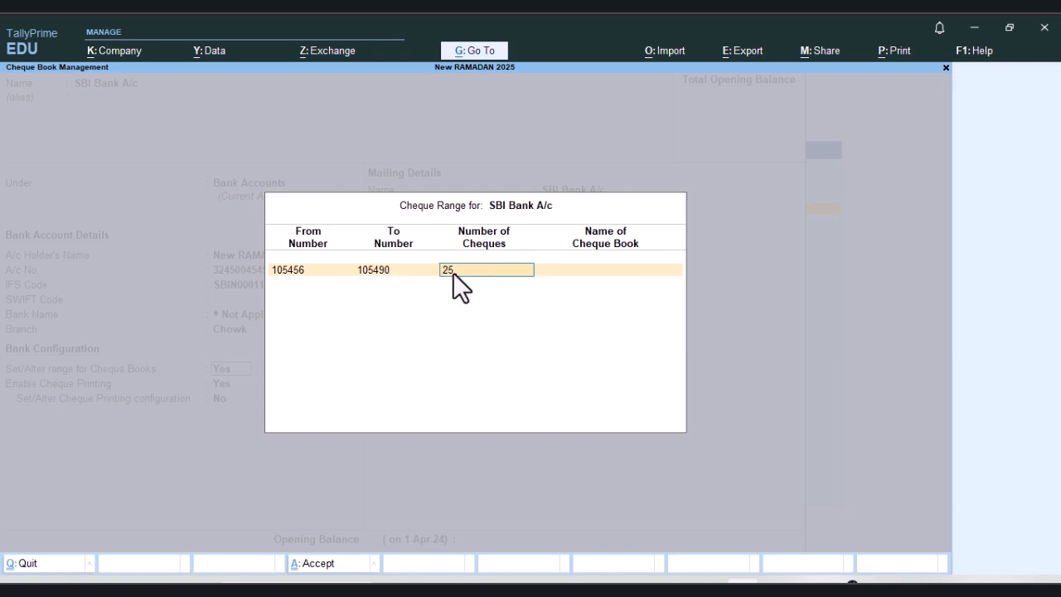
key(Return)
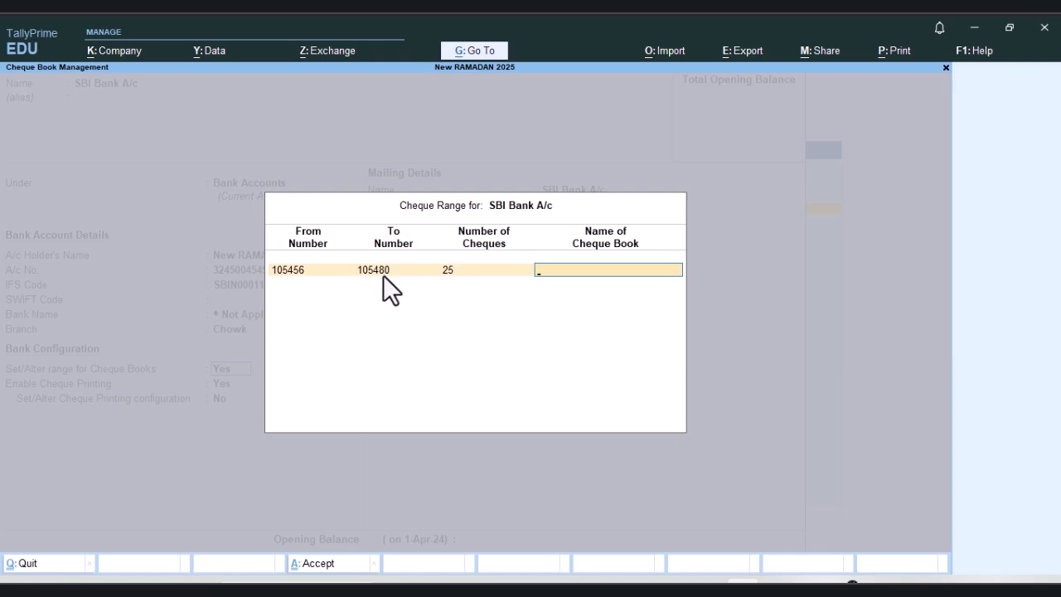
Step: Name the first cheque book SBI/Ch/2025/1
text(SBI/Ch/2025/1)
key(Return)
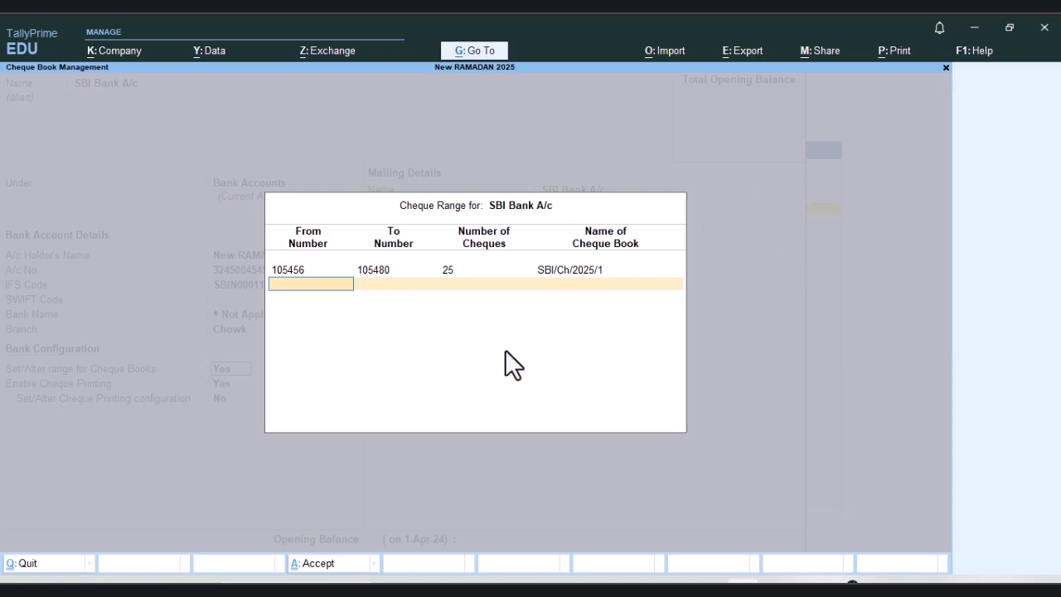
Step: Add a second cheque range from number 502545 with 25 cheques
text(502545)
key(Return)
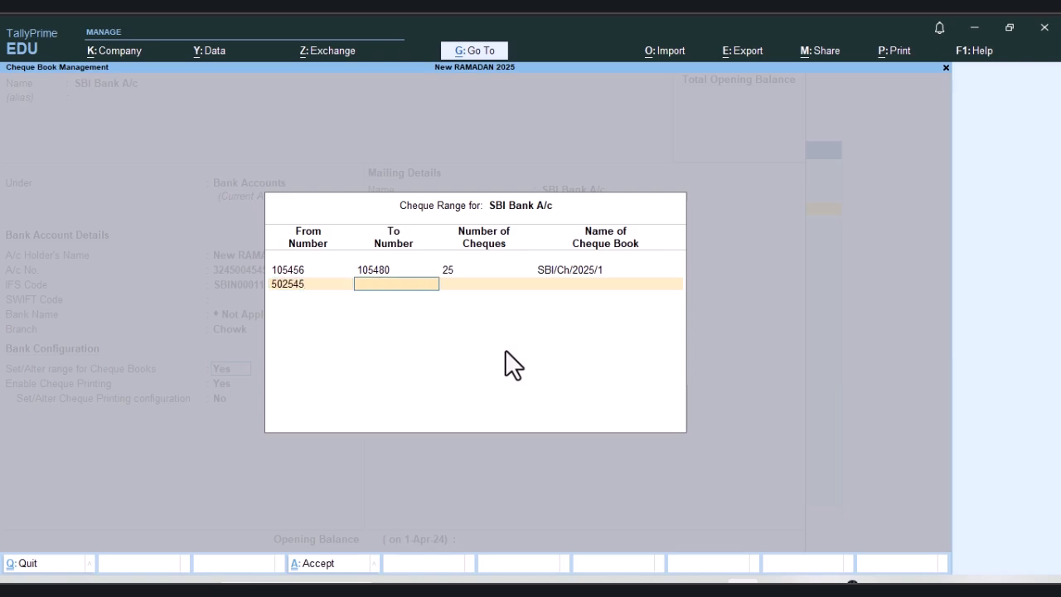
key(Return)
text(25)
key(Return)
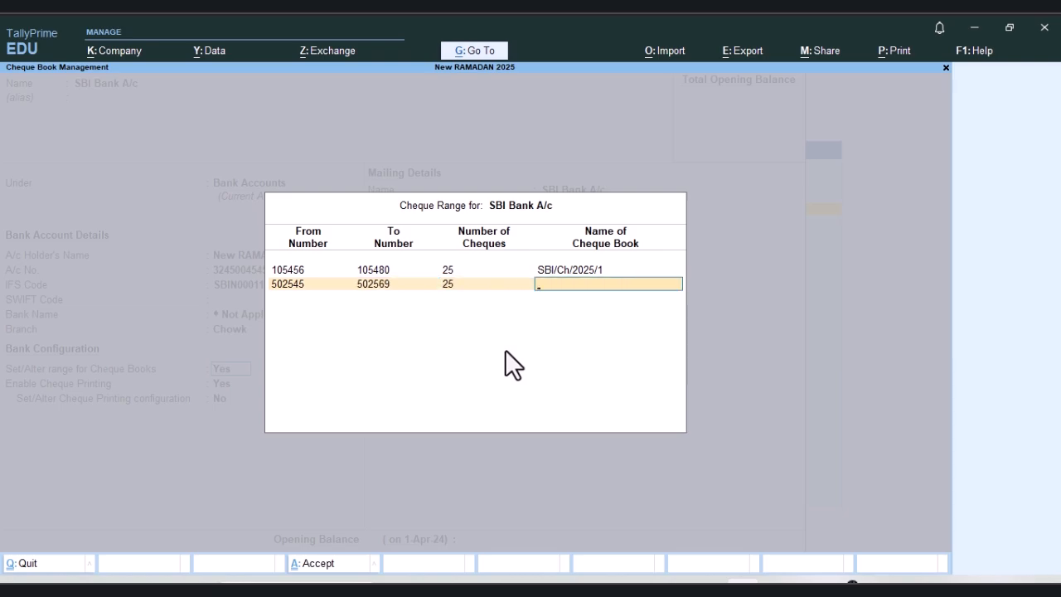
Step: Name the second cheque book SBI/Ch/2025/2 and finish the cheque range entry
text(SBI/Ch/2025/2)
key(Return)
key(Return)
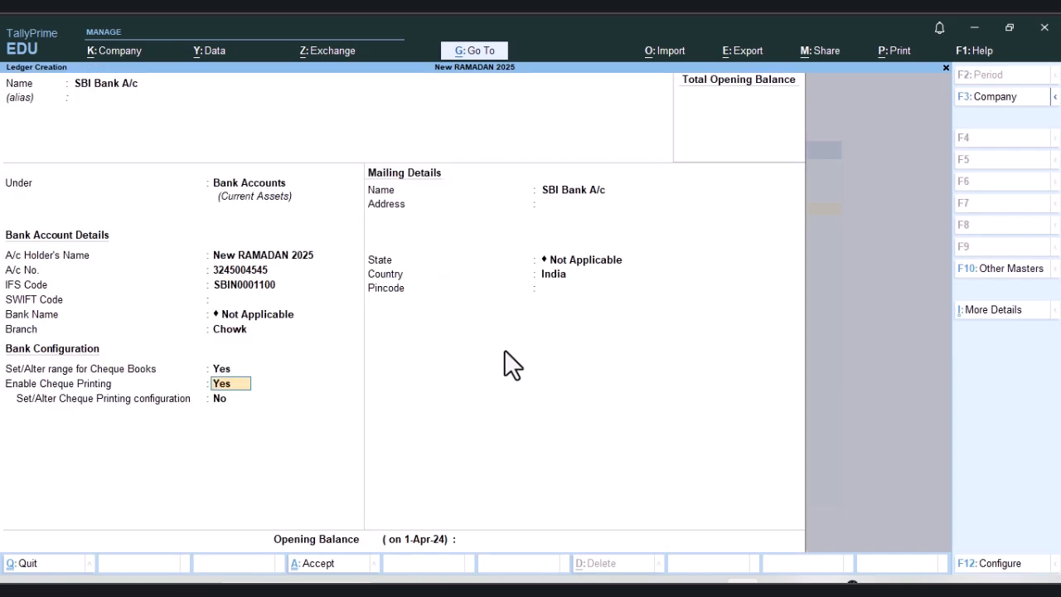
Step: Keep cheque printing enabled and the default mailing details with country India, and save the SBI Bank A/c ledger
key(Return)
key(Return)
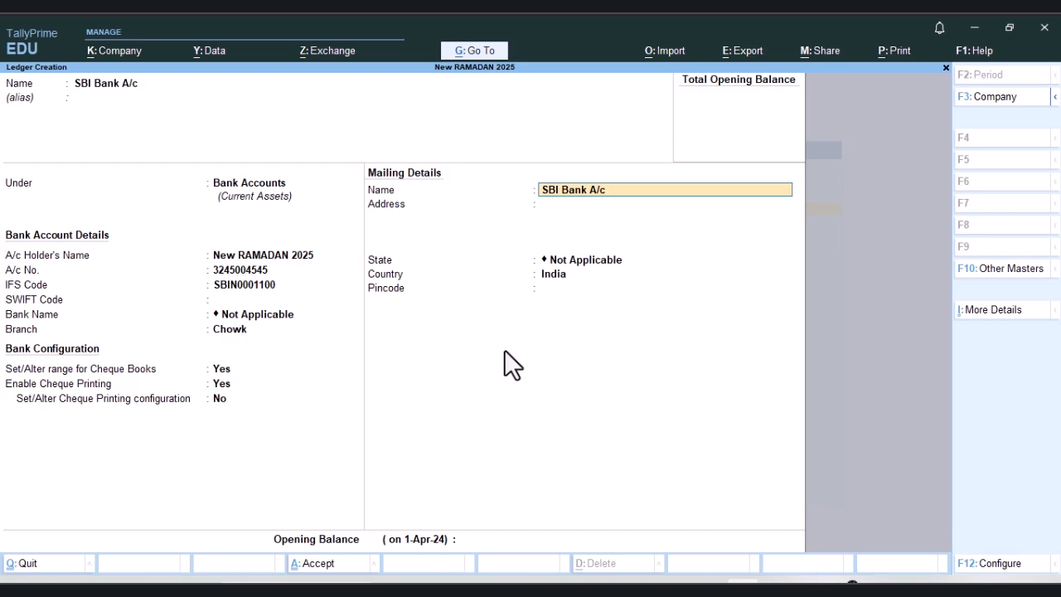
key(Return)
key(Return)
key(Return)
key(Return)
key(Return)
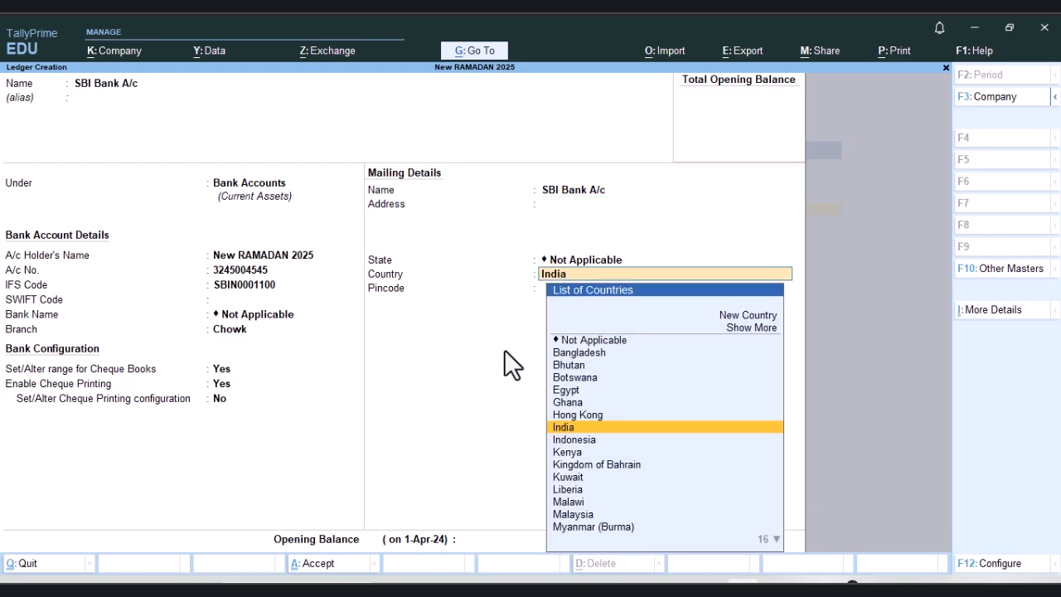
key(Return)
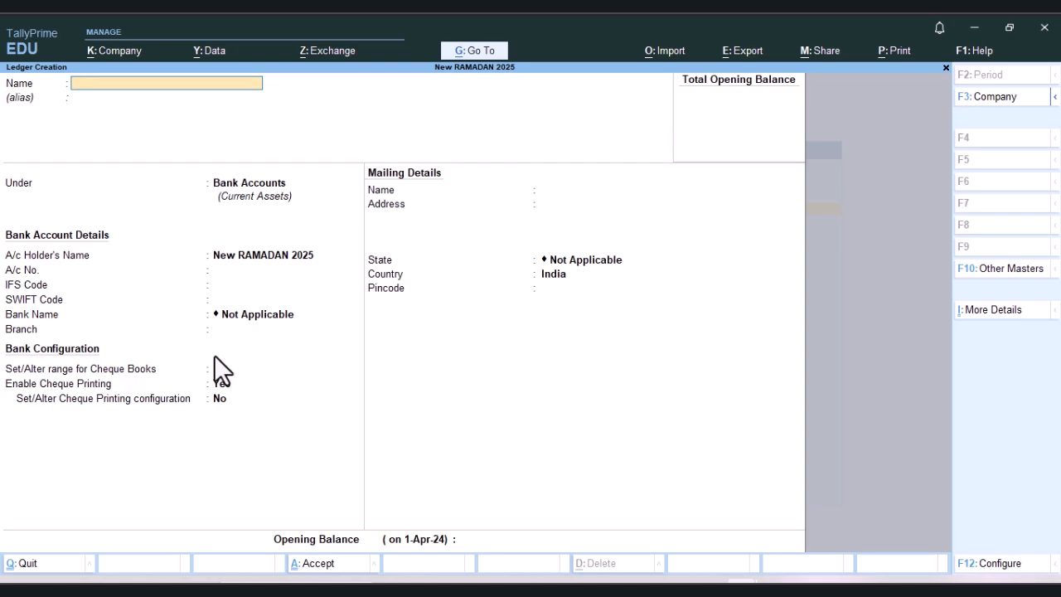
Step: Name the new ledger "Office Electric Bill A/c" without an alias
text(E)
key(BackSpace)
text(Office Ex)
key(BackSpace)
text(lectric Bill A/c)
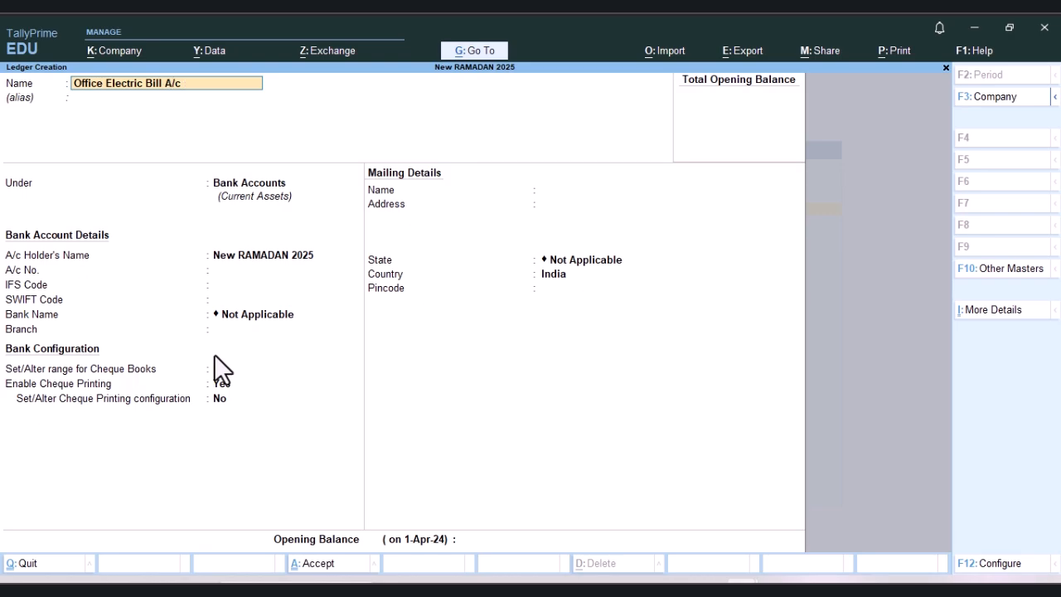
key(Return)
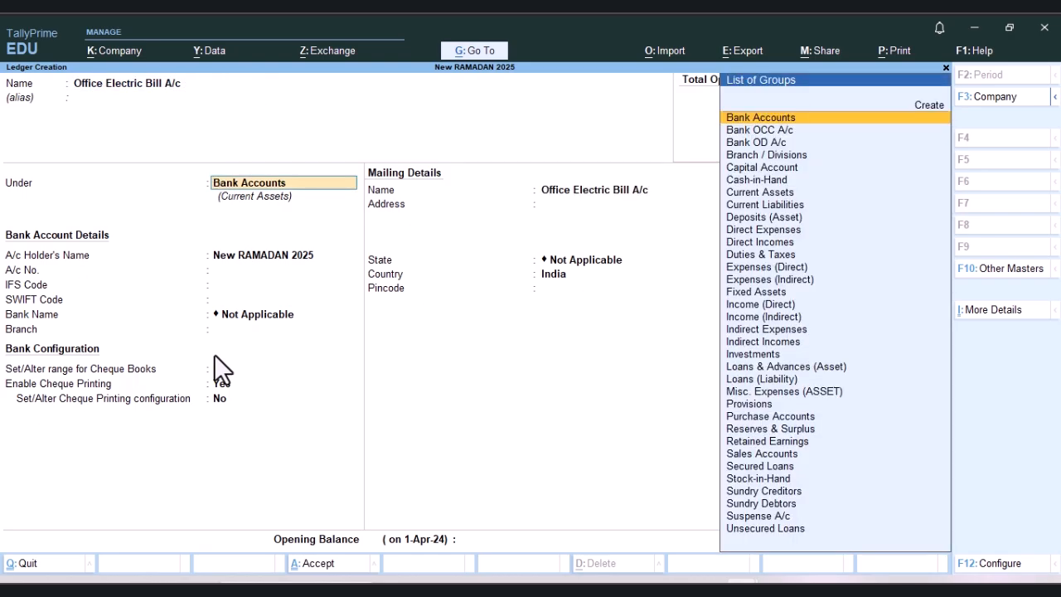
Step: Place the Office Electric Bill A/c ledger under Indirect Expenses with the ledger type Not Applicable
key(BackSpace)
key(Down)
key(Down)
key(Down)
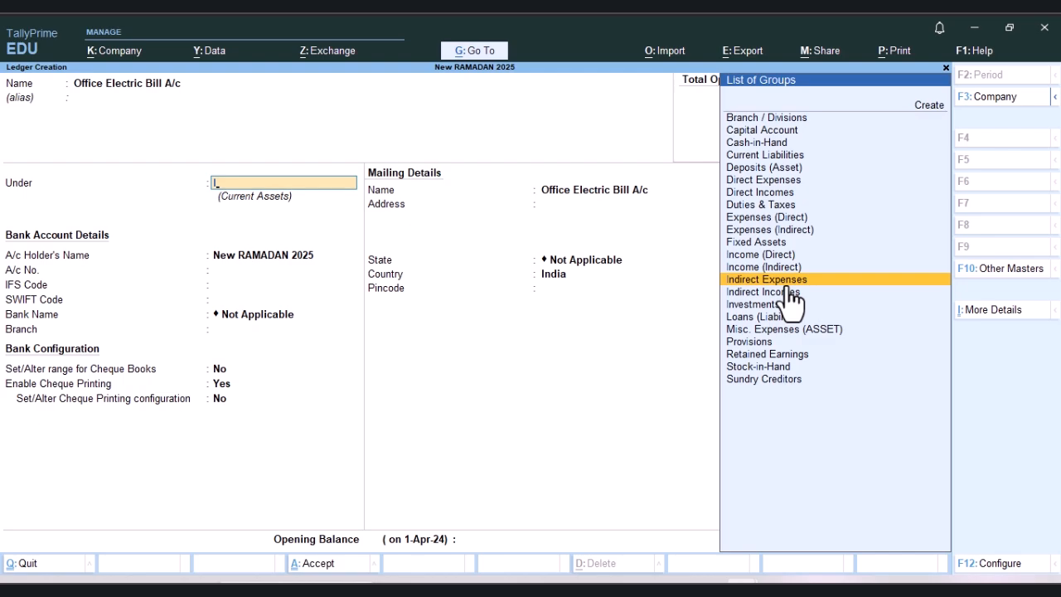
key(Return)
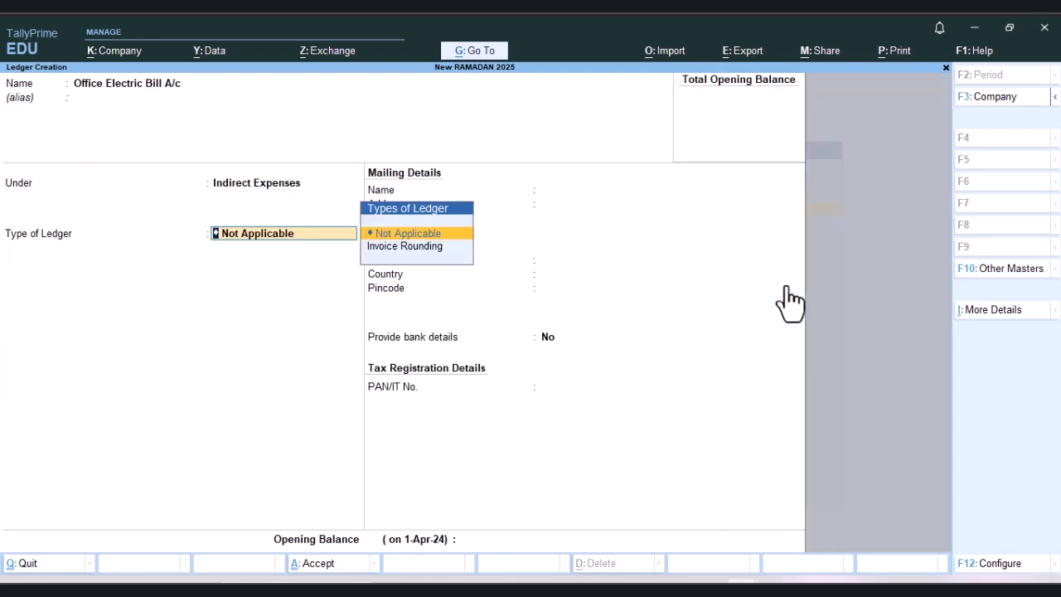
key(Return)
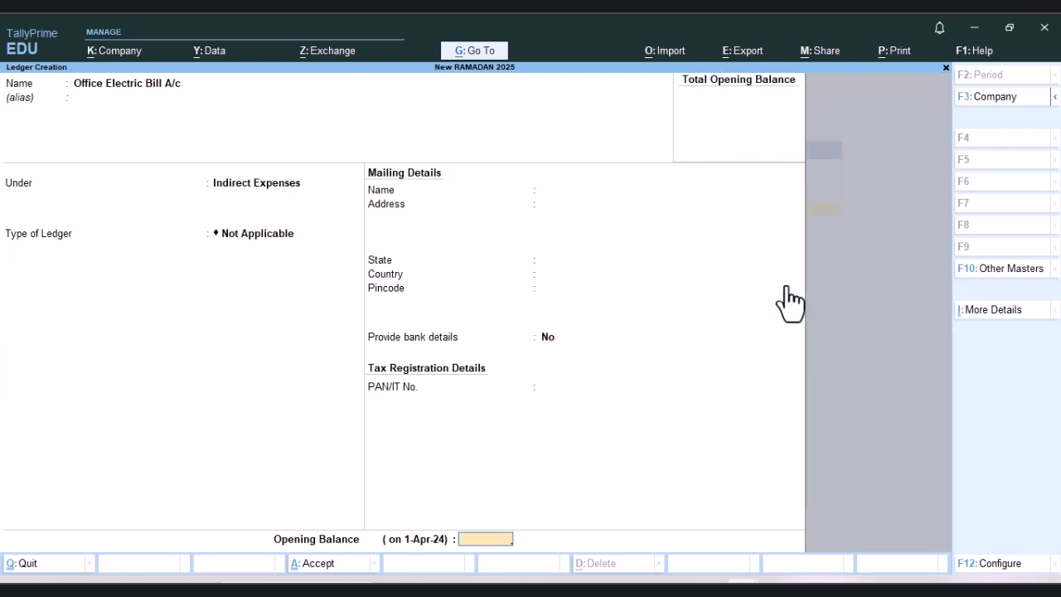
Step: Save the Office Electric Bill A/c ledger without an opening balance
key(Return)
key(Return)
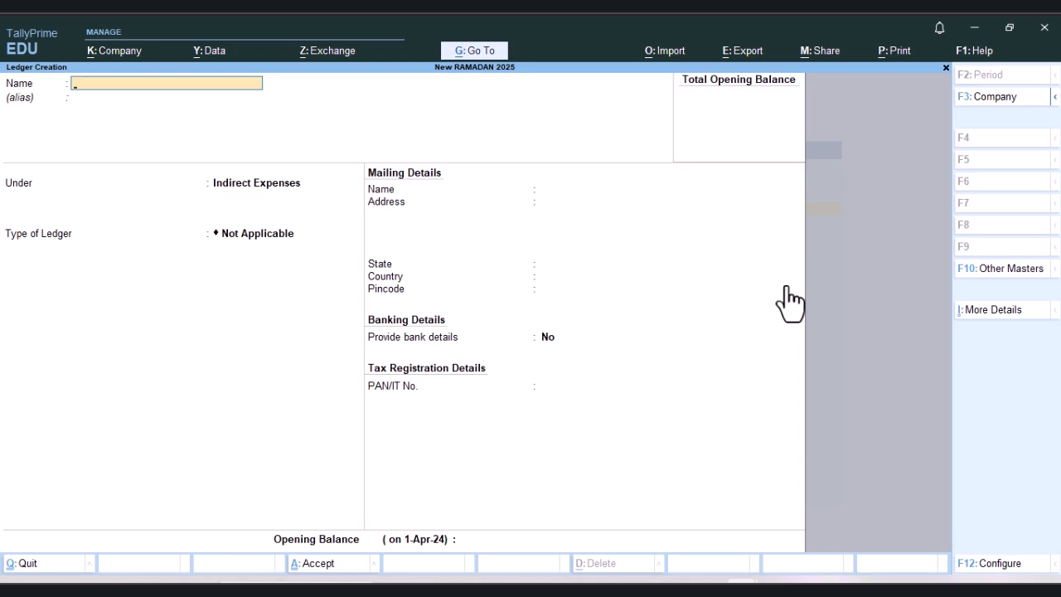
Step: Name a new ledger with the first creditor's name plus "Cr", without an alias, and place it under Sundry Creditors
text(Tahir Cr)
key(Return)
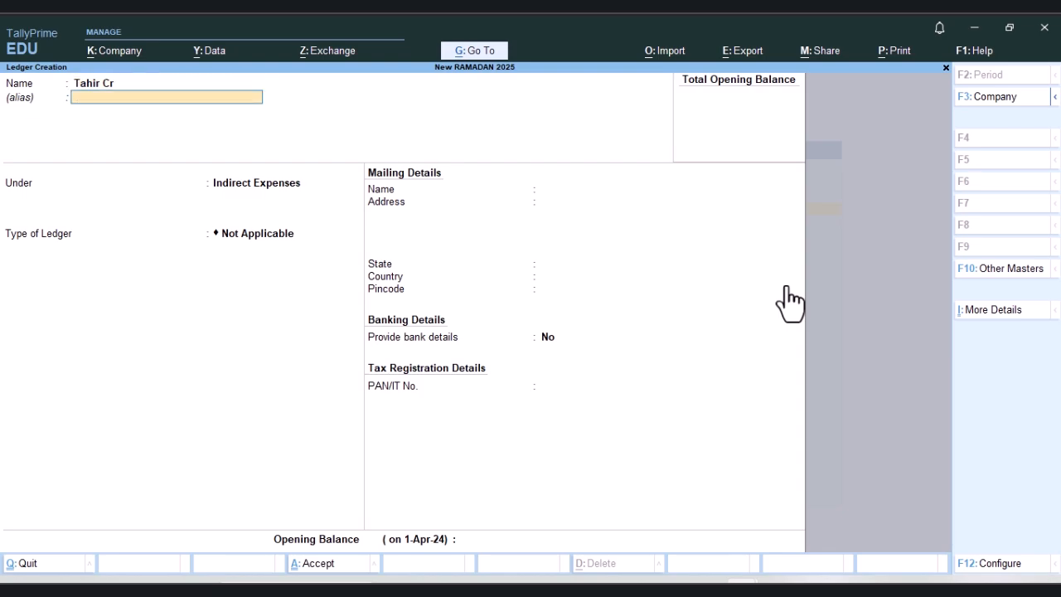
key(Return)
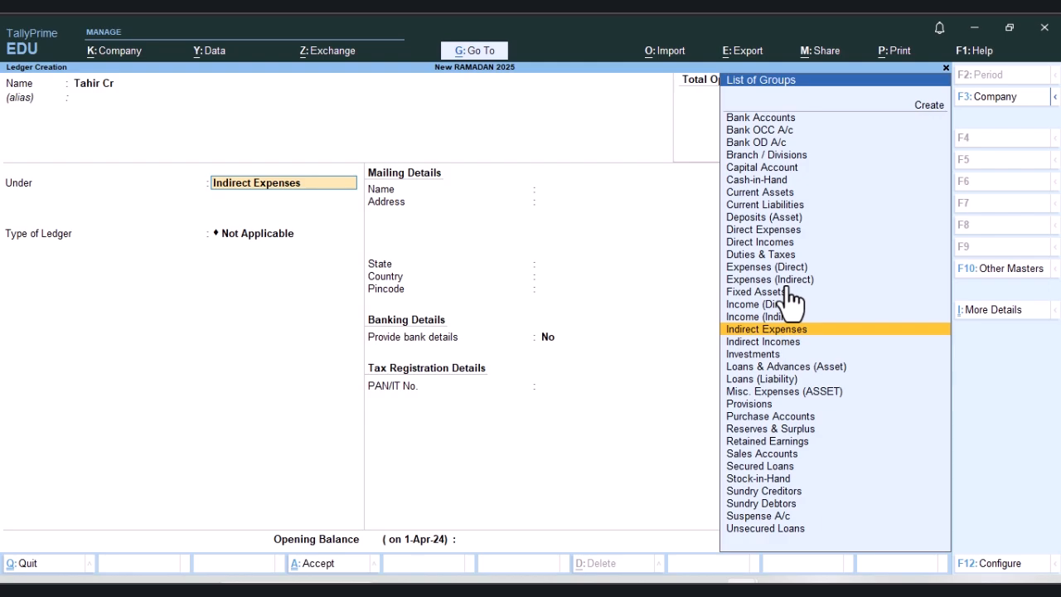
text(S)
key(Up)
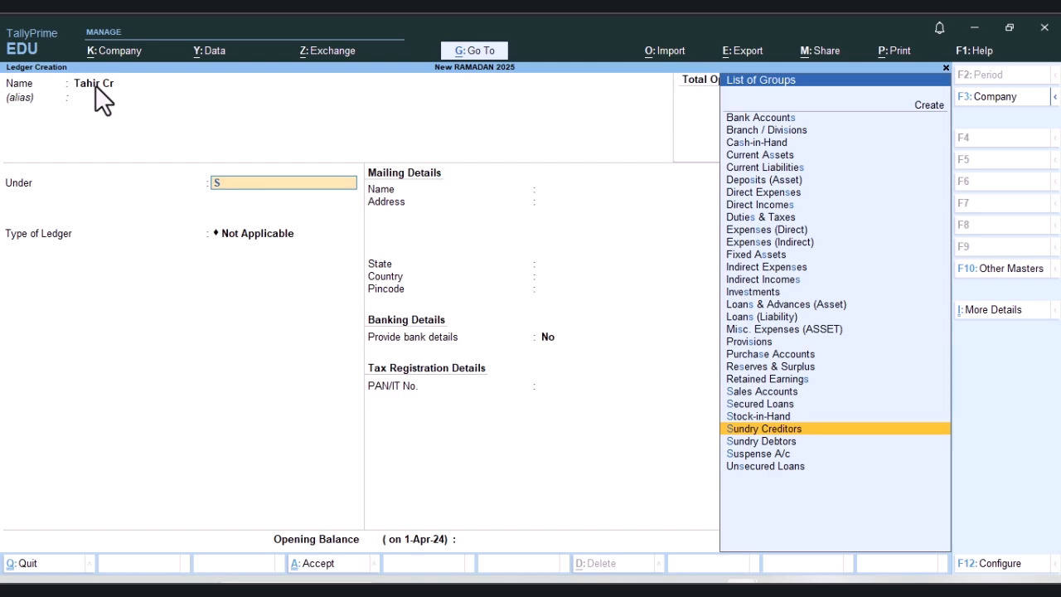
key(Return)
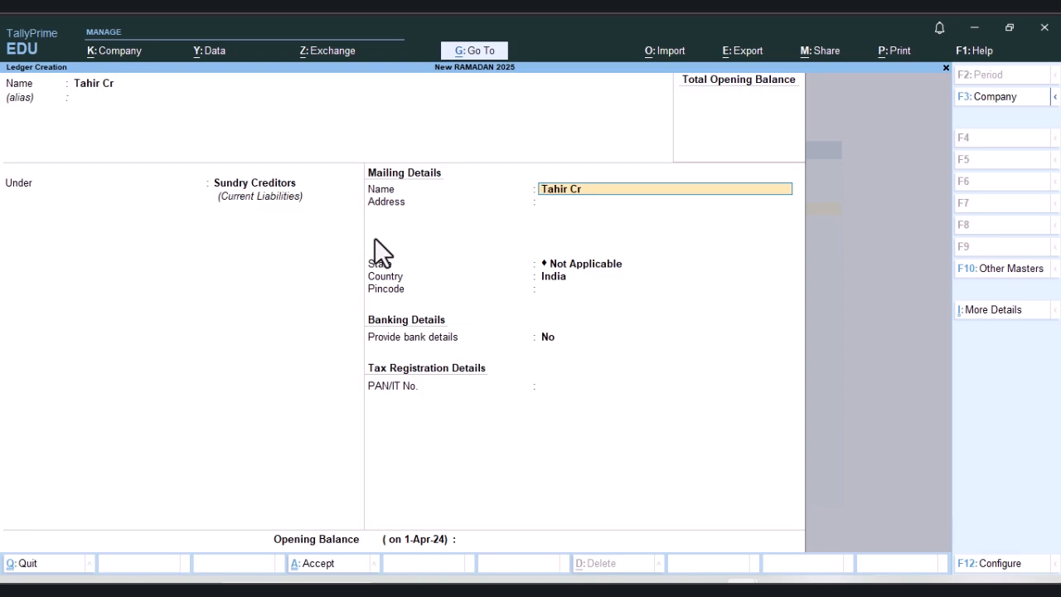
Step: Set the creditor's state to Uttar Pradesh, keeping country India, bank details No, and the address, pincode and PAN blank
key(Return)
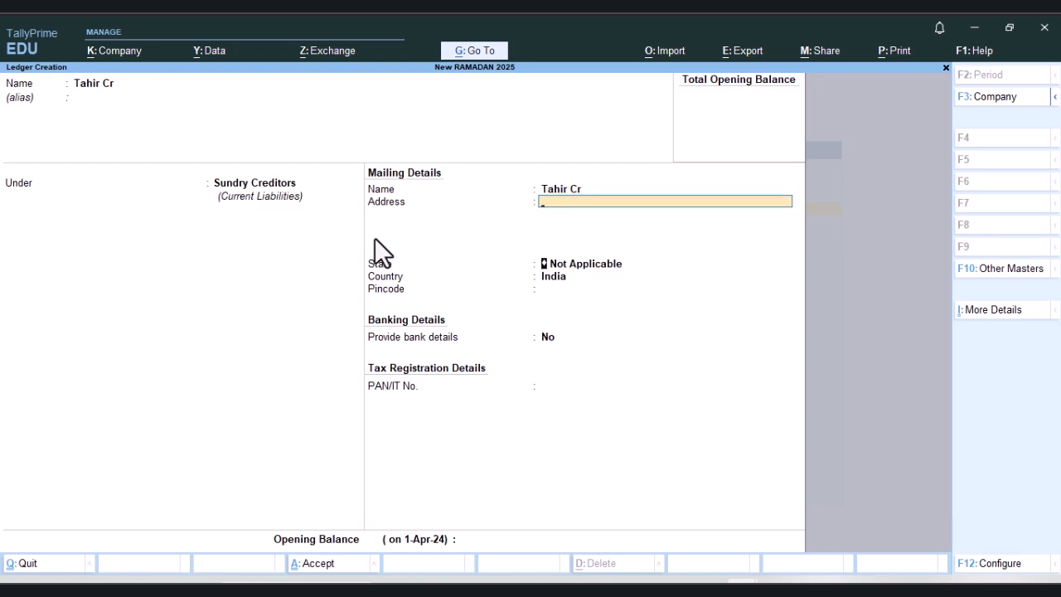
key(Return)
text(U)
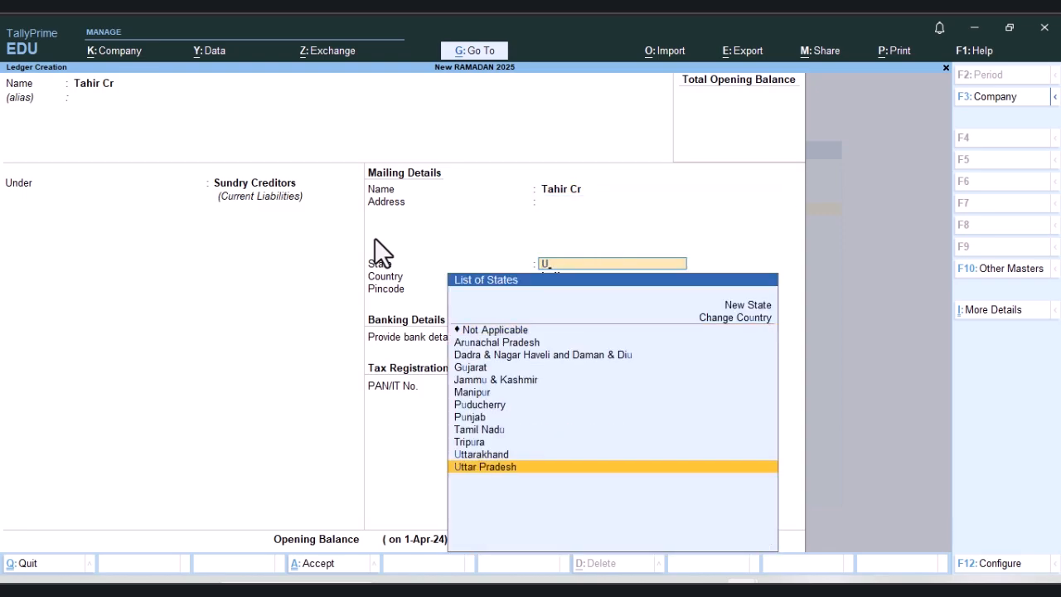
key(Return)
key(Return)
Step: Give the creditor ledger an opening balance of 5,000.00 Cr and save it
key(Return)
key(Return)
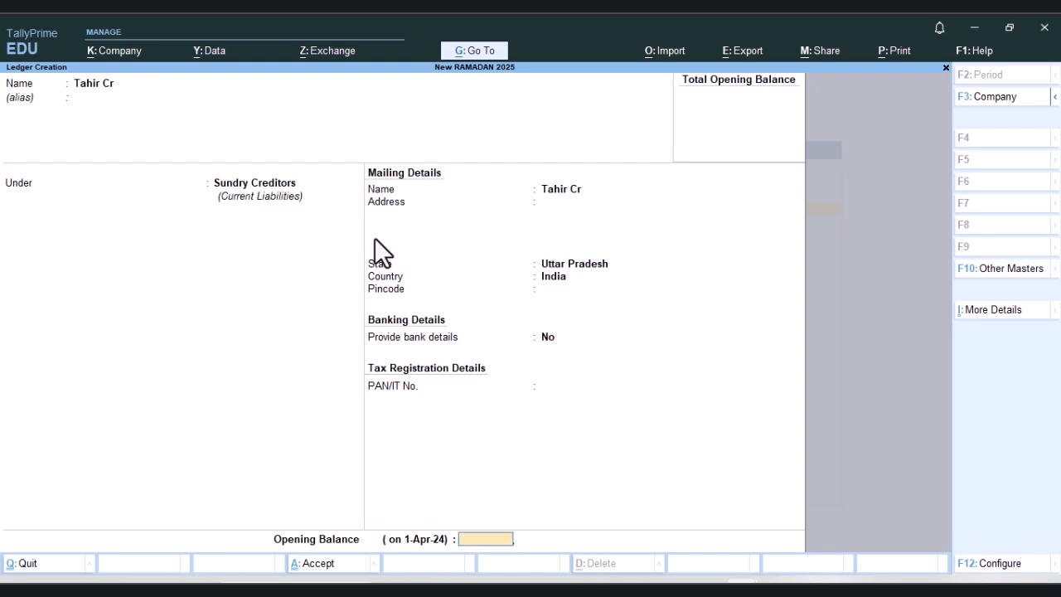
text(5,)
text(000)
key(Return)
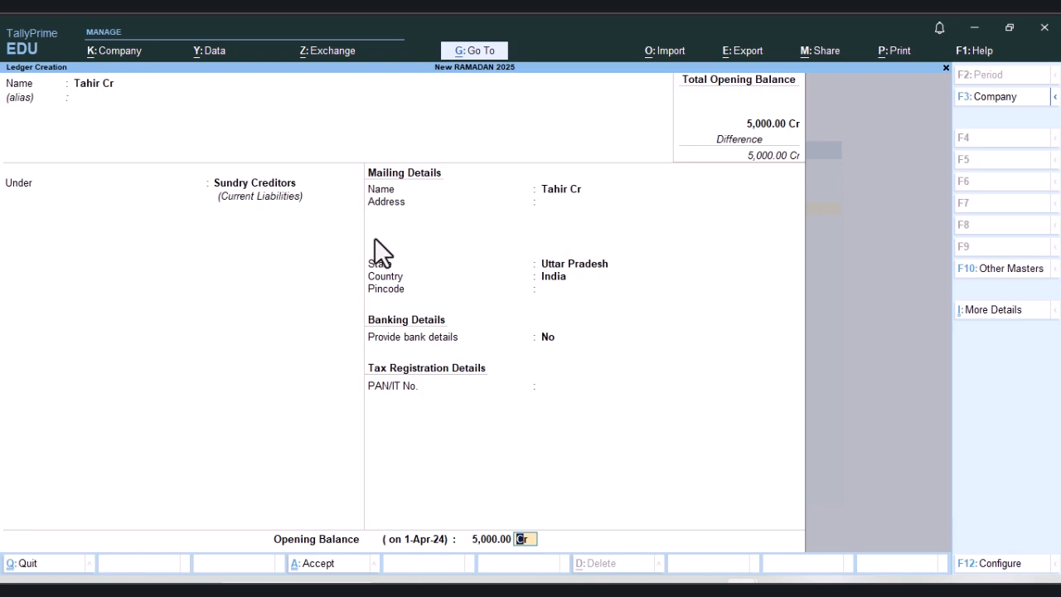
key(Return)
key(Return)
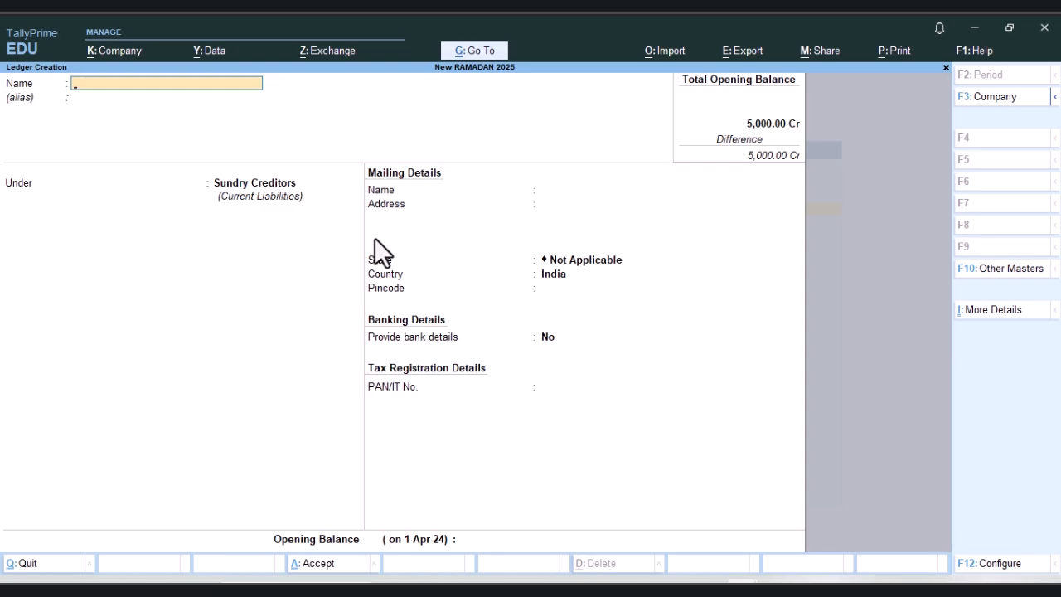
Step: Name a second ledger with another creditor's name plus "Cr" under Sundry Creditors, keeping state Not Applicable, country India and bank details No
text(Mohan C)
key(Return)
key(Return)
key(Return)
key(Return)
key(Return)
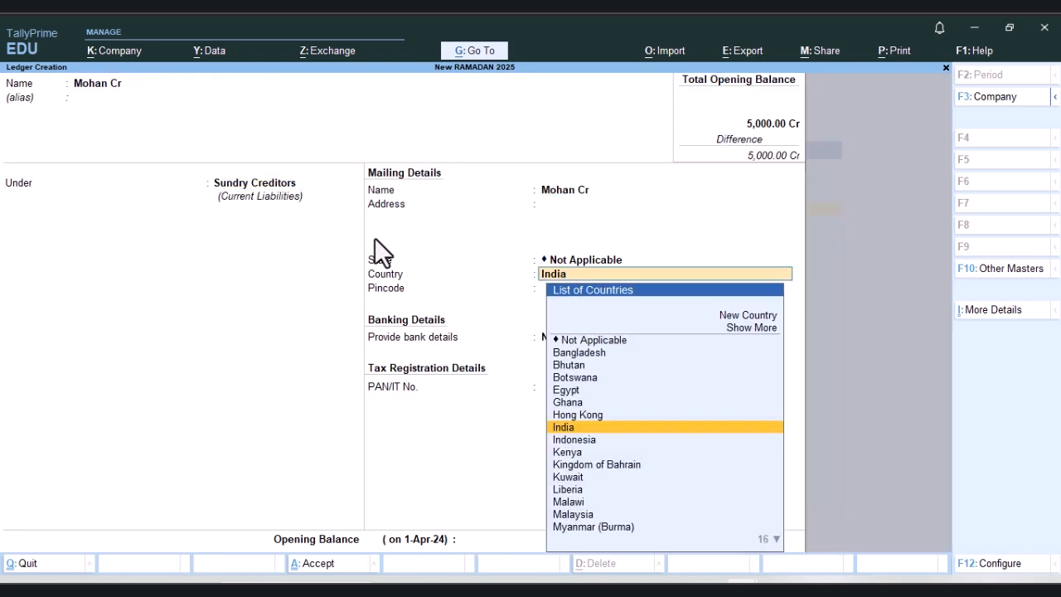
key(Return)
Step: Give the second creditor ledger an opening balance of 2,000.00 Cr and save it
key(Return)
key(Return)
key(Return)
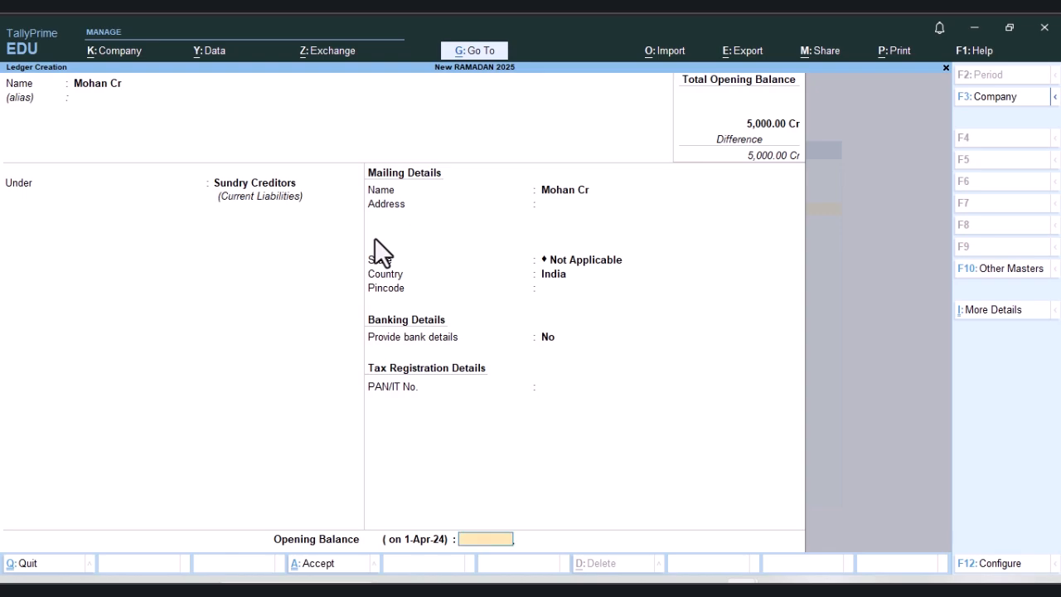
text(2000)
key(Return)
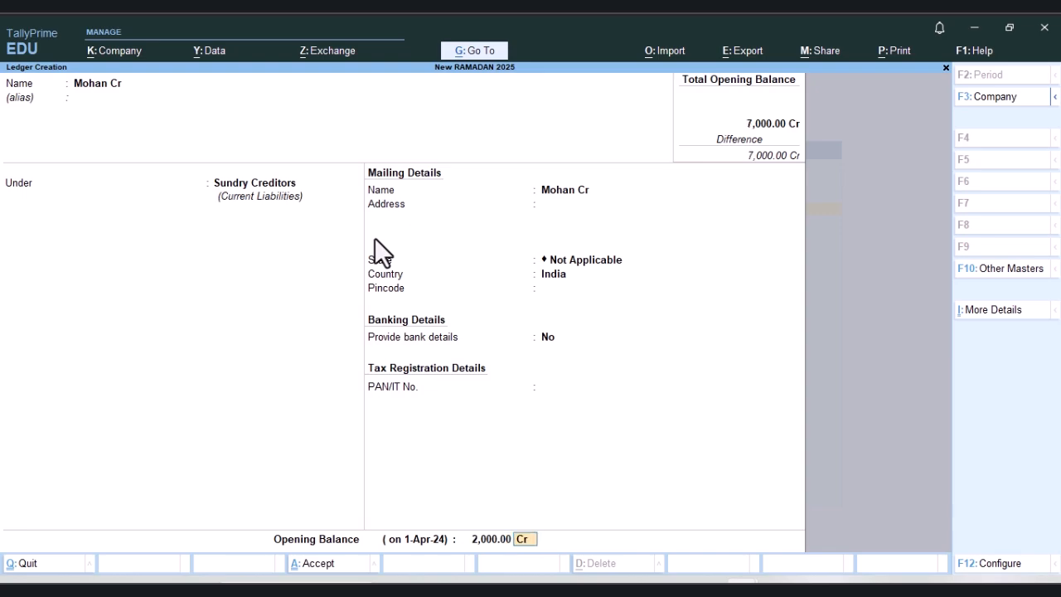
key(Return)
key(Return)
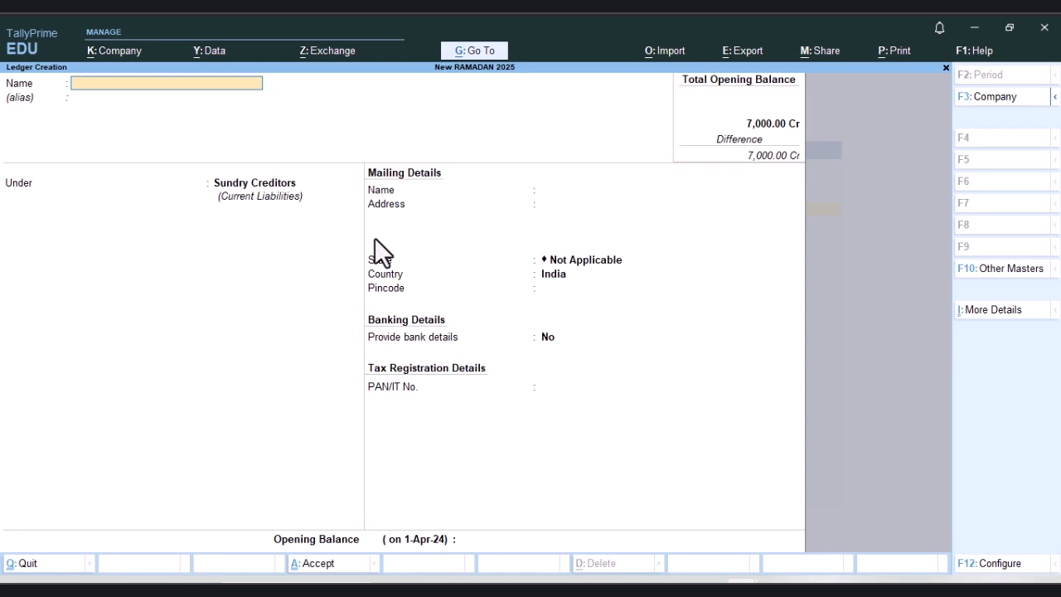
Step: Name a new ledger with the debtor's name plus "Dr", without an alias, and place it under Sundry Debtors
text(Karan Dr)
key(Return)
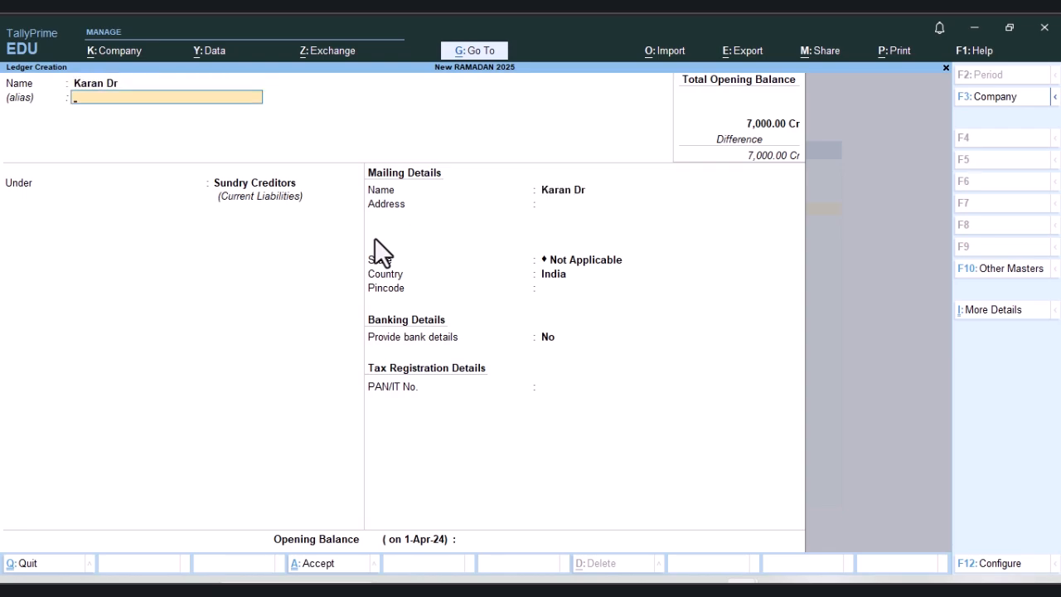
key(Return)
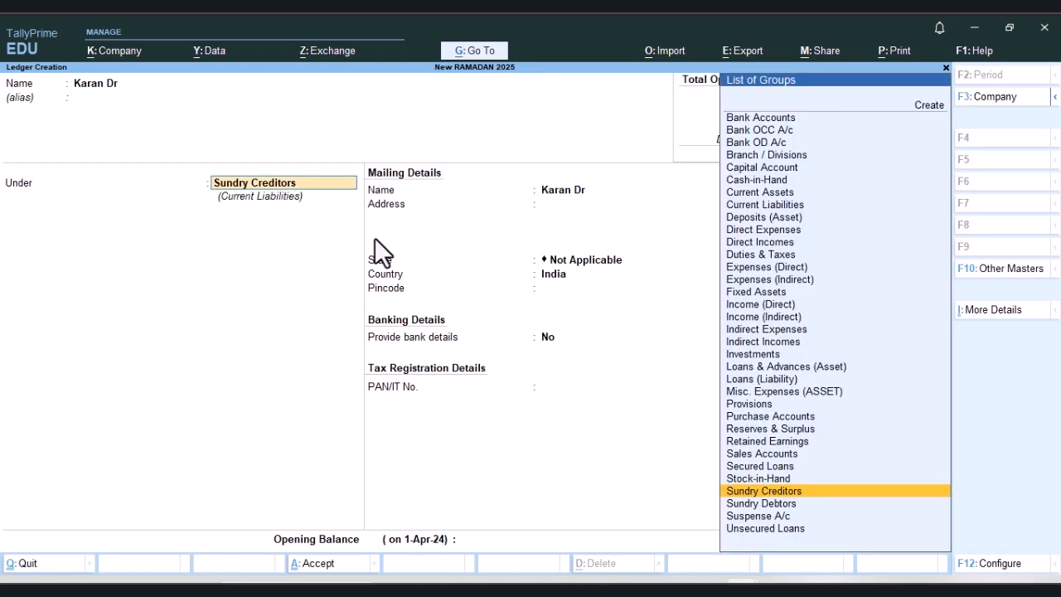
key(Down)
key(Return)
key(Return)
key(Return)
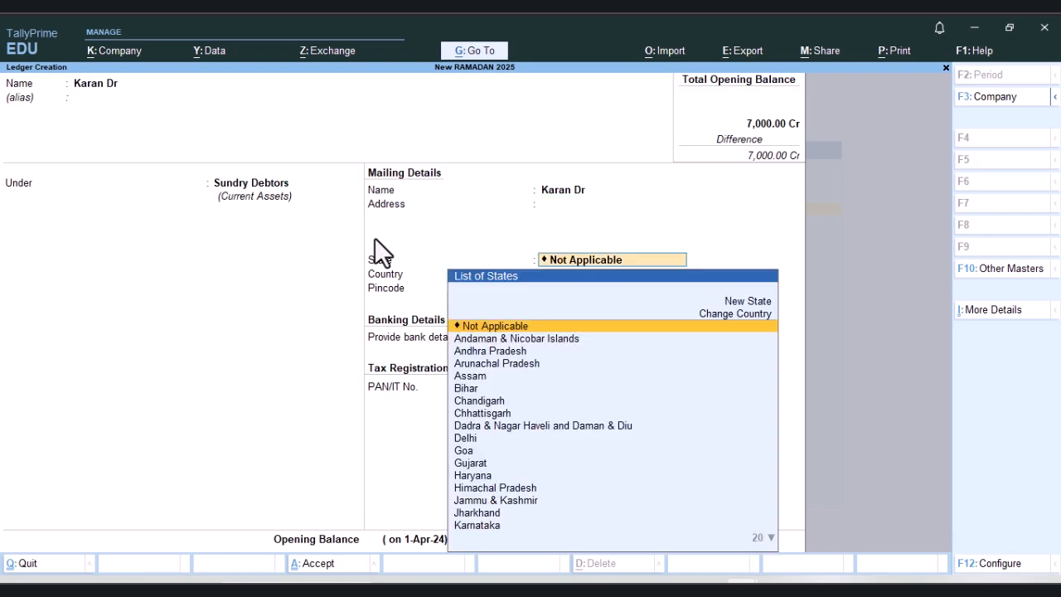
Step: Set the debtor's state to Uttar Pradesh with country India, keeping the default mailing name and a blank address
key(BackSpace)
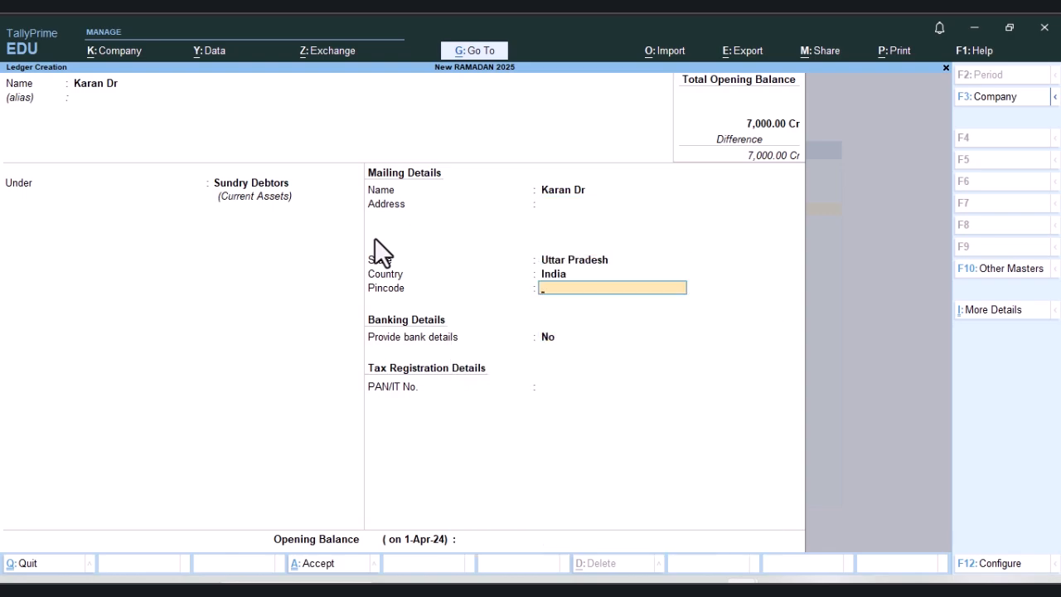
key(BackSpace)
key(Return)
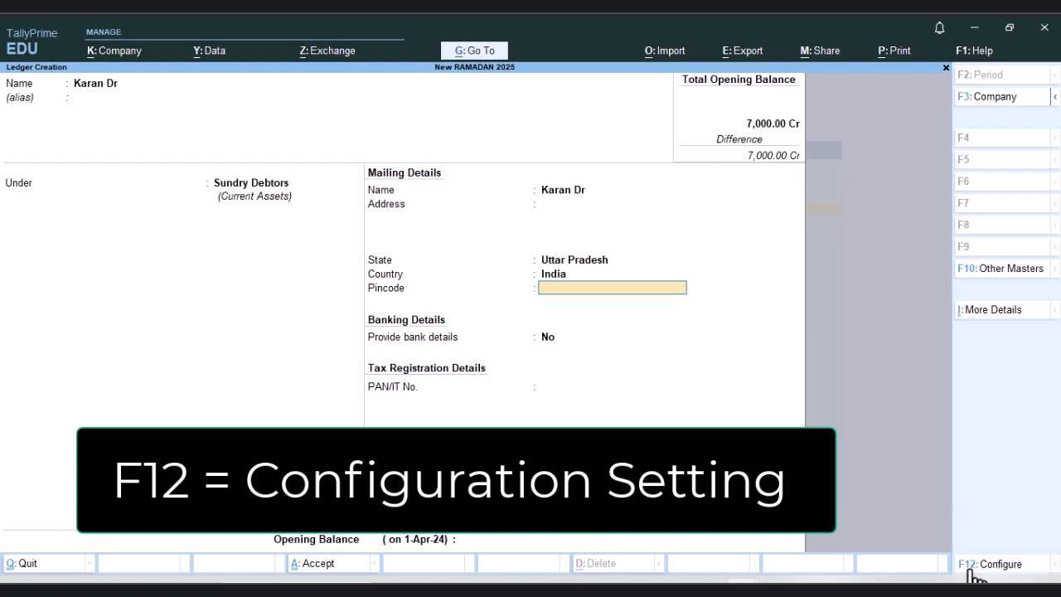
Step: Configure ledger creation to provide contact details and multiple mobile numbers, and accept the settings
click(987, 563)
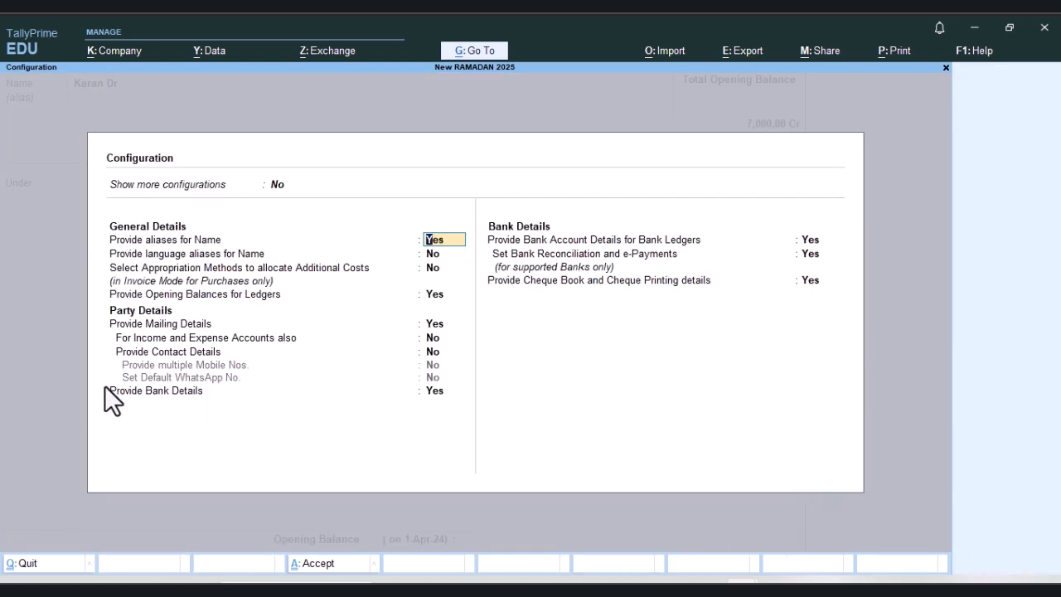
click(136, 352)
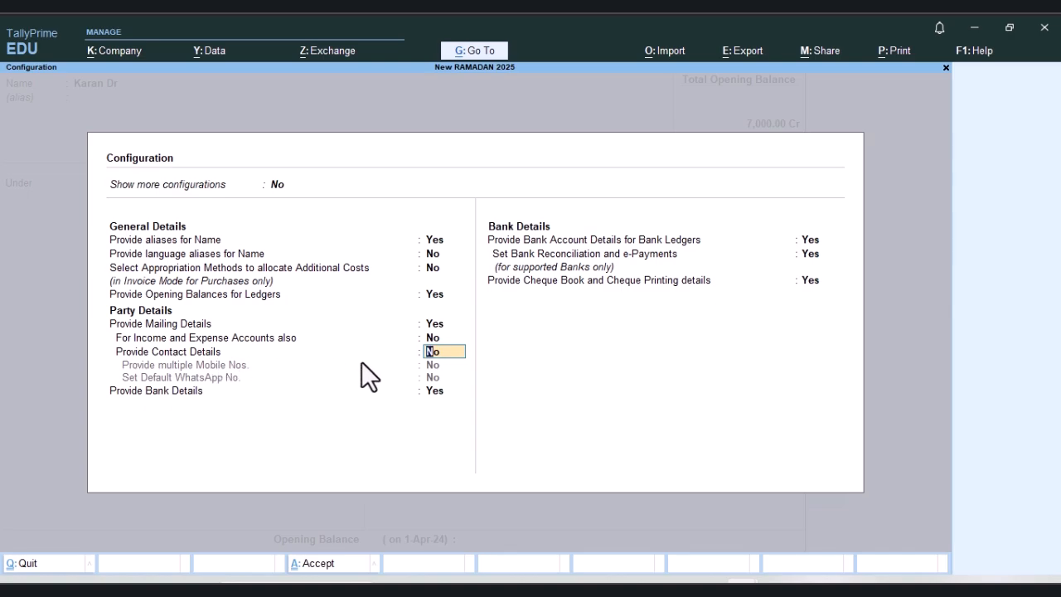
click(438, 363)
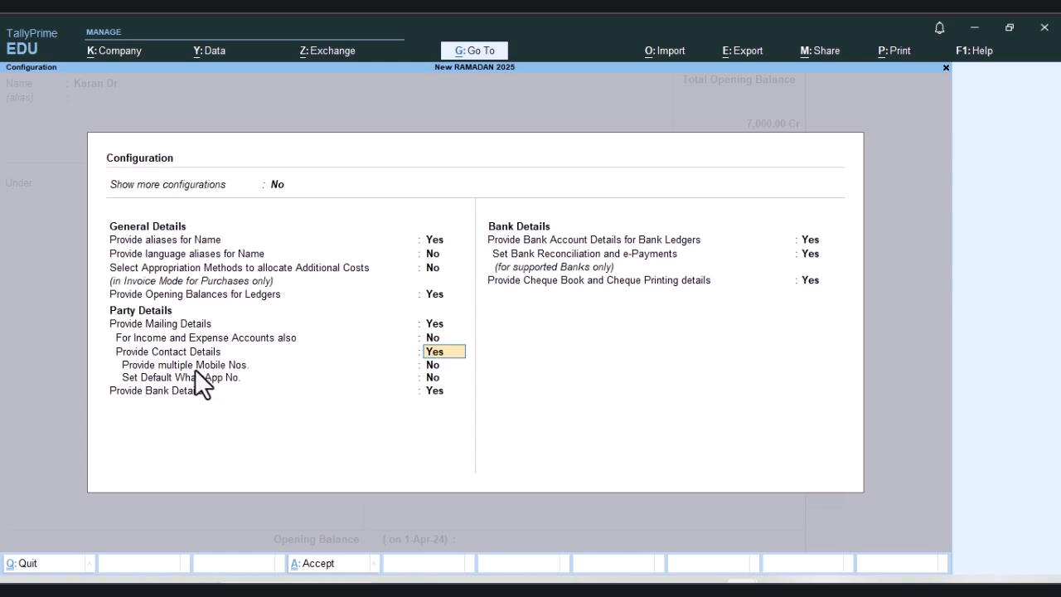
click(435, 367)
click(435, 367)
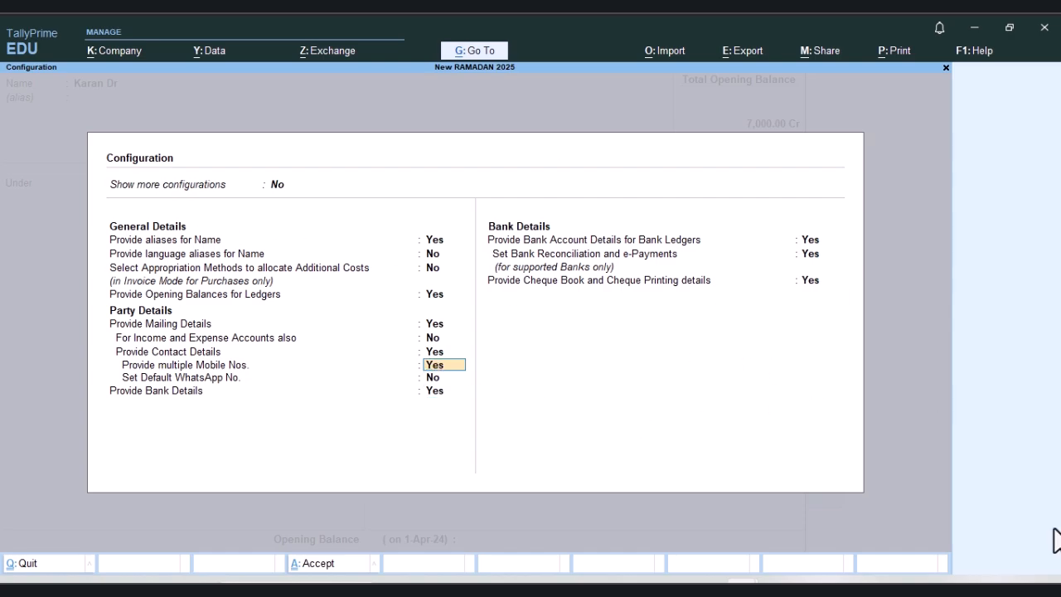
key(ctrl+a)
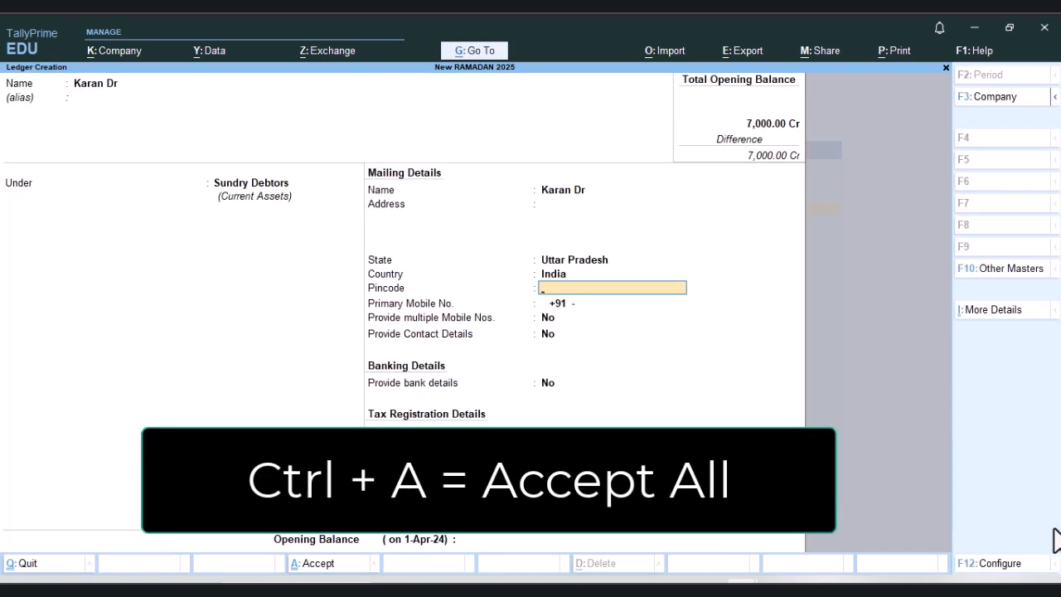
Step: Leave the pincode blank and enter the debtor's primary mobile number
key(Return)
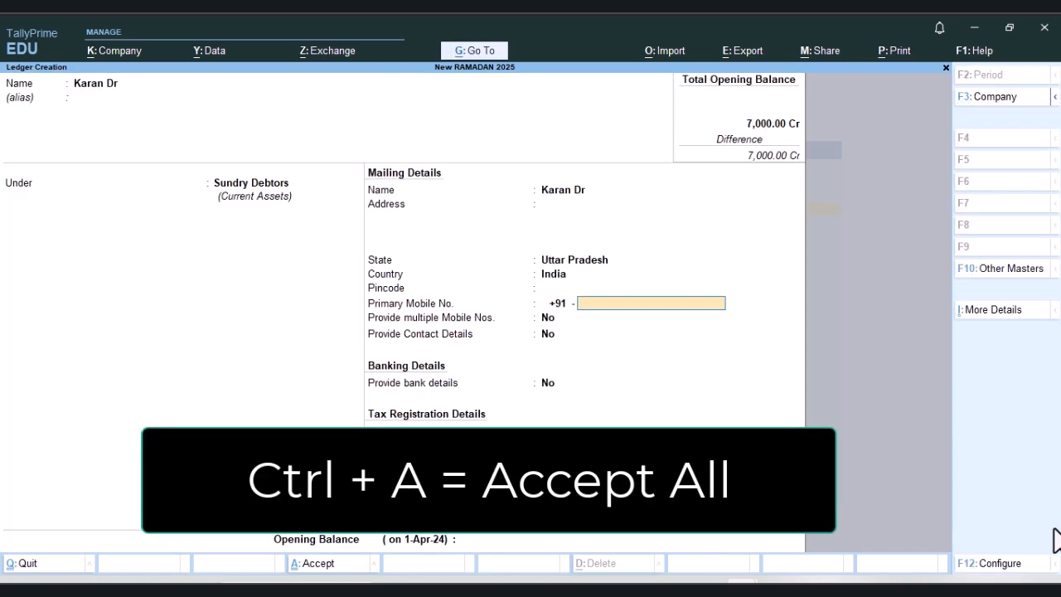
text(887788788)
key(Return)
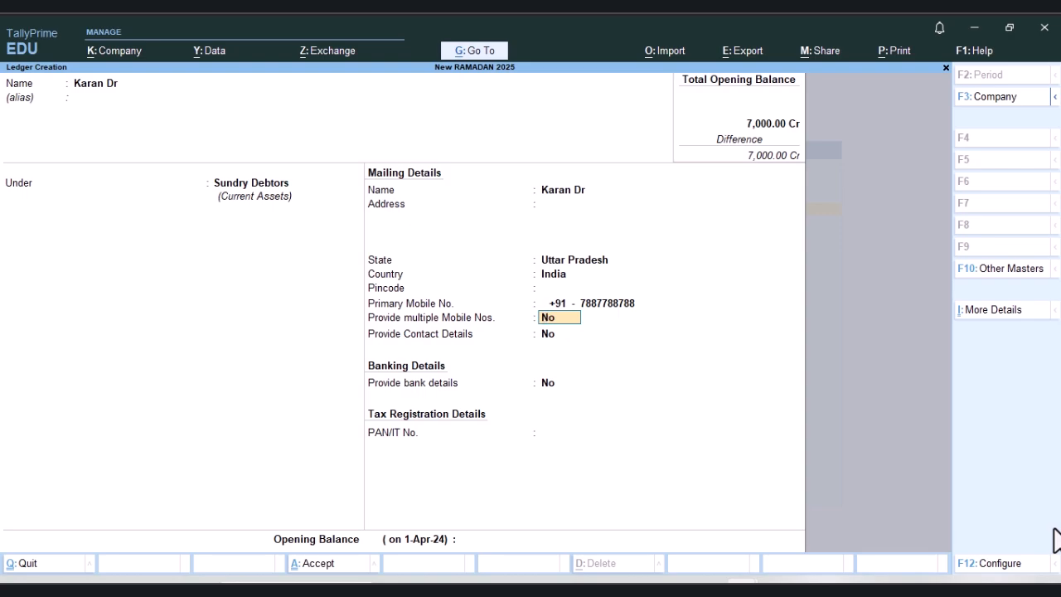
Step: Open the debtor's multiple mobile numbers list and leave it without adding another contact
text(y)
key(Return)
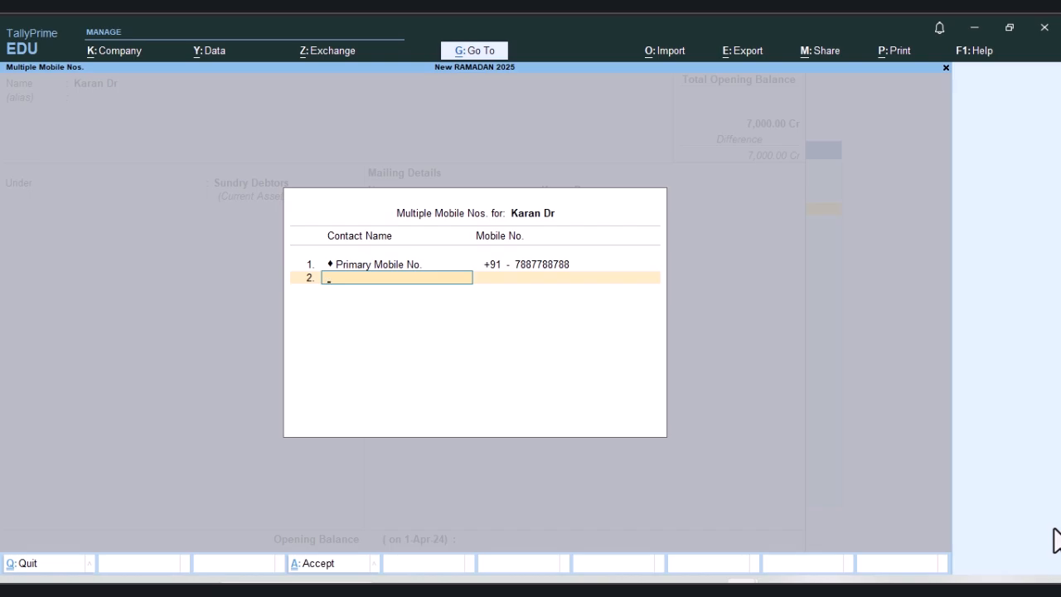
key(Return)
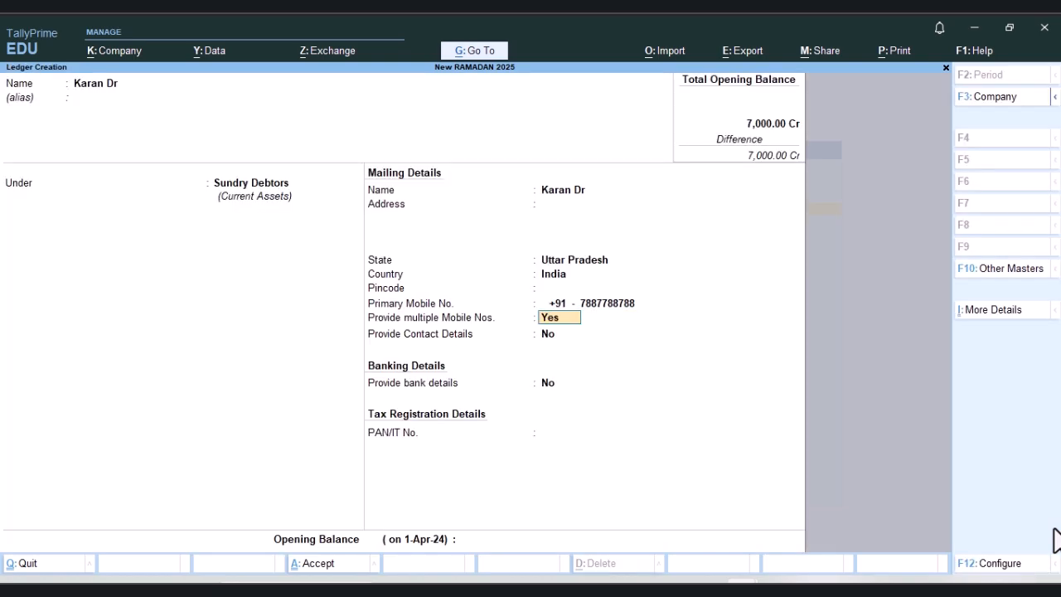
Step: Set multiple mobile numbers to No for the debtor and keep contact details at No
text(n)
key(Return)
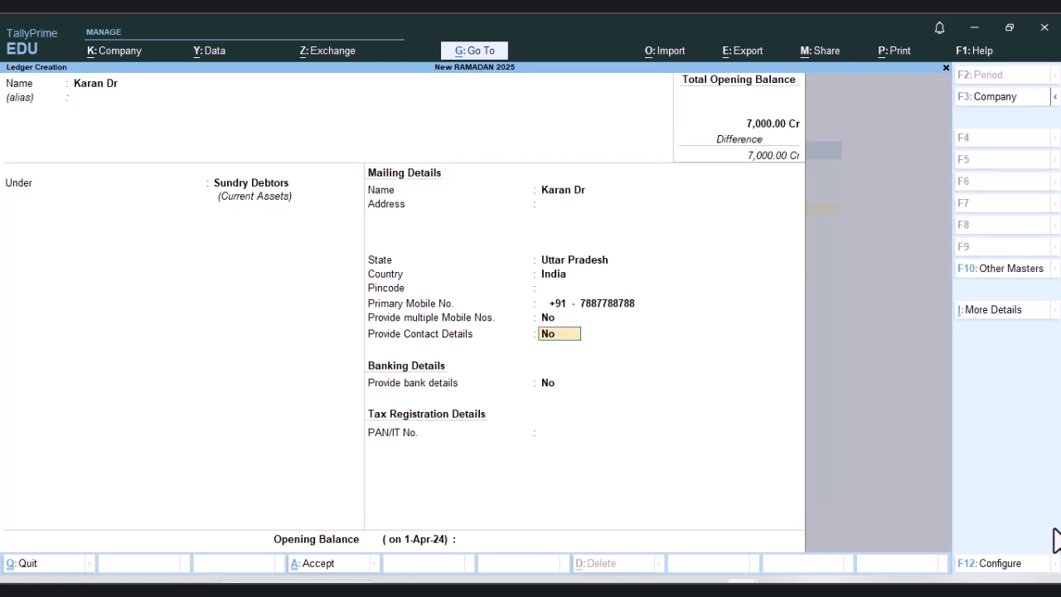
key(Return)
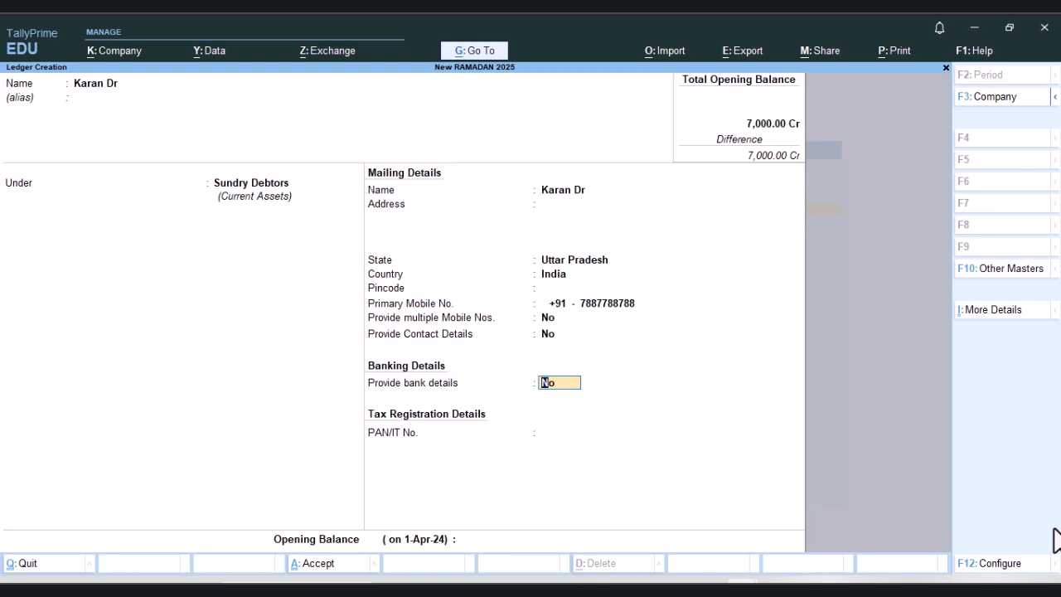
Step: Enable bank details for the debtor and expand the transaction type list to show every type
key(y)
key(Return)
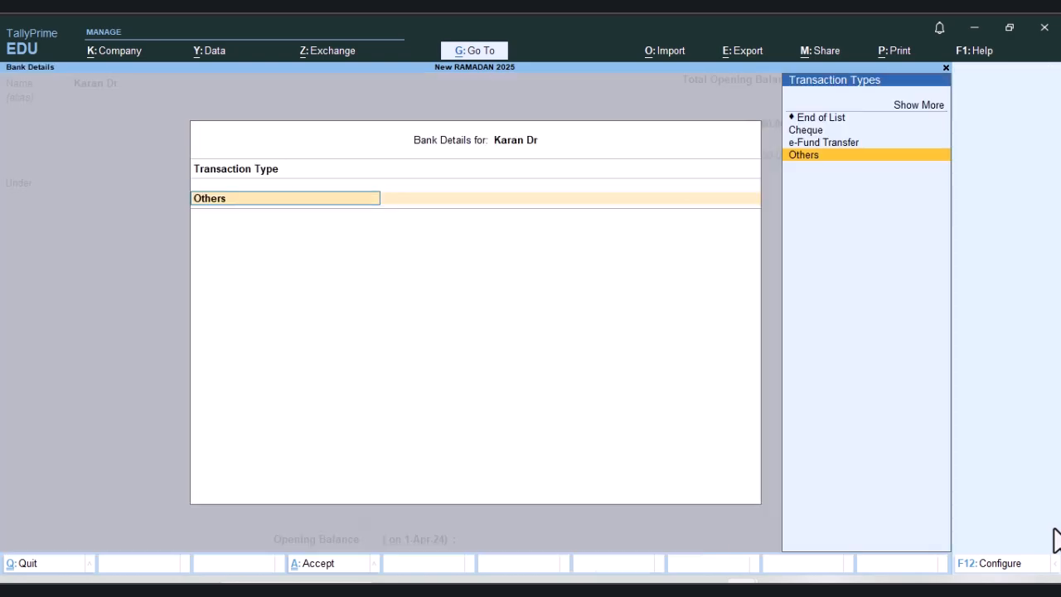
key(Up)
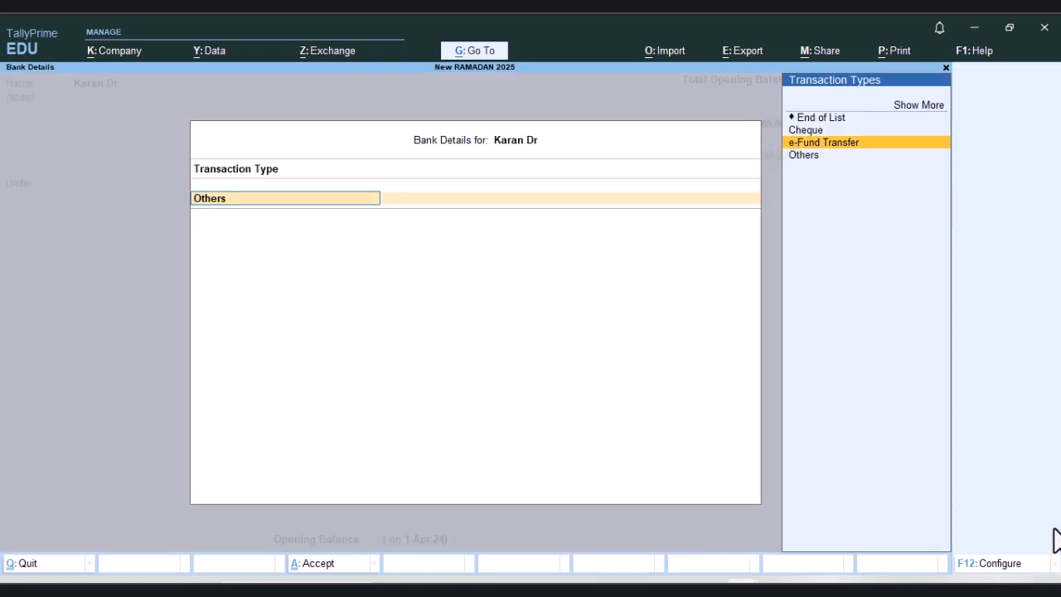
key(Up)
key(Up)
key(Up)
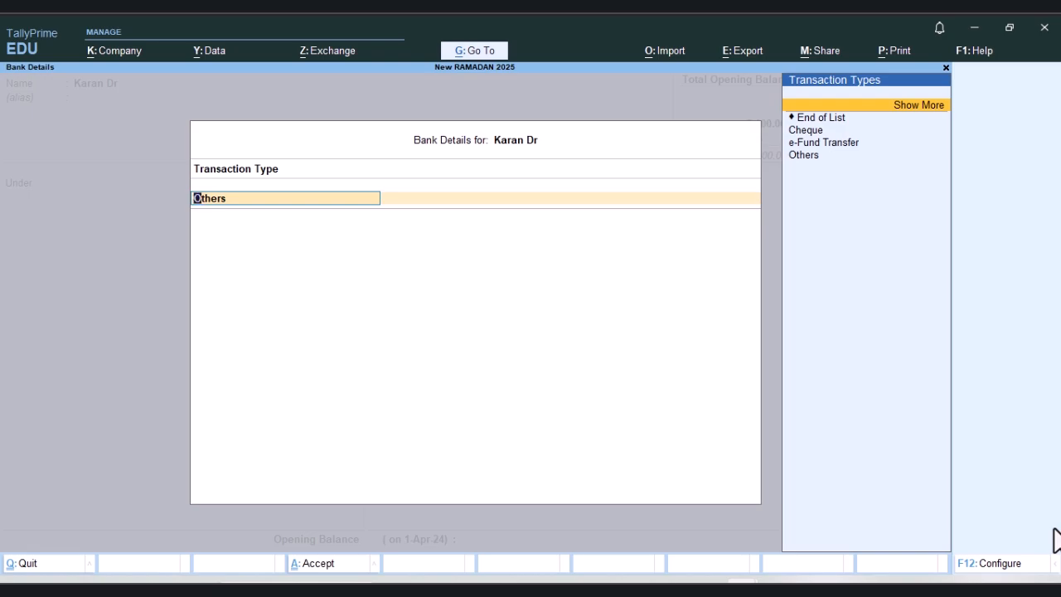
key(Return)
key(Down)
key(Down)
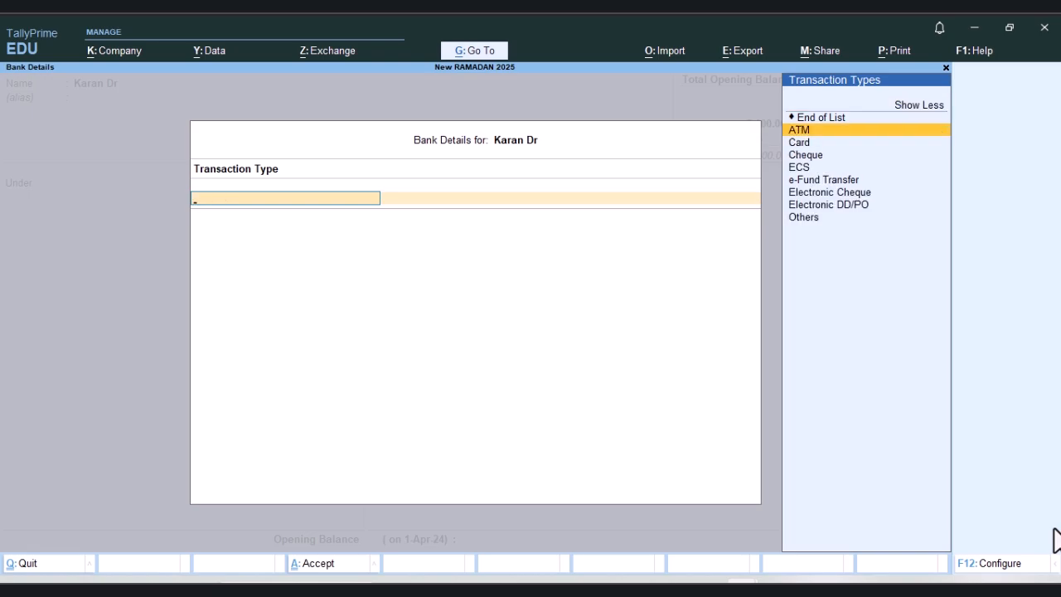
Step: Examine the available bank transaction types, including ATM, Card, Cheque, ECS and e-Fund Transfer, and leave the list without choosing one
key(Down)
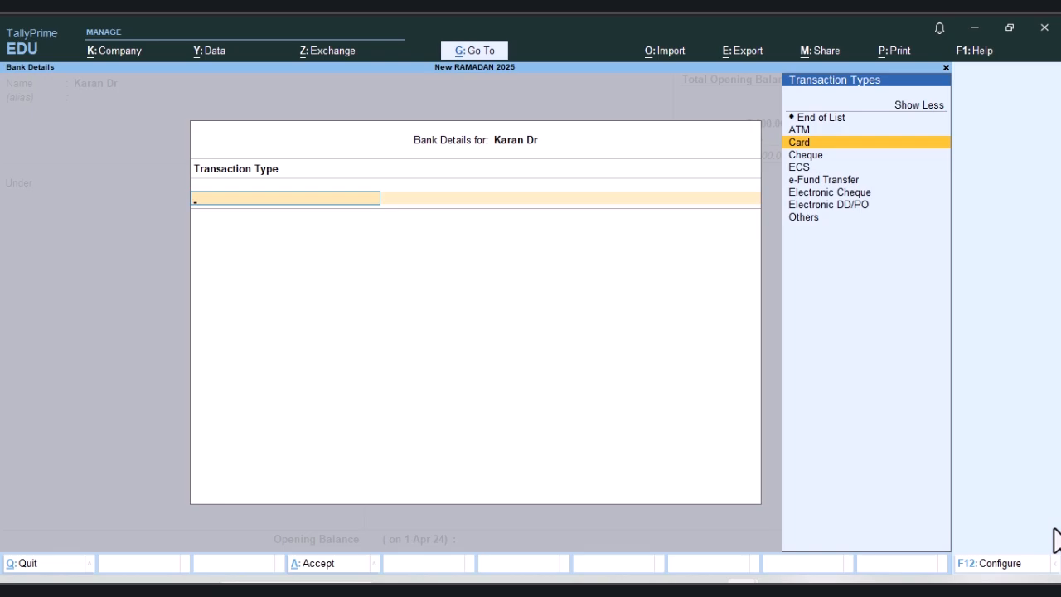
key(Down)
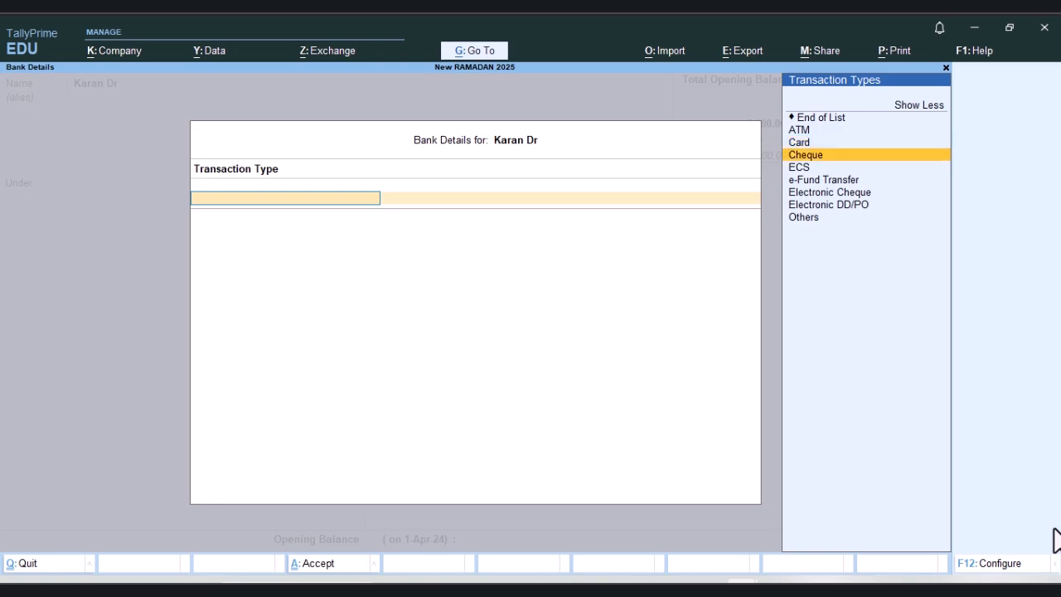
key(Down)
key(Down)
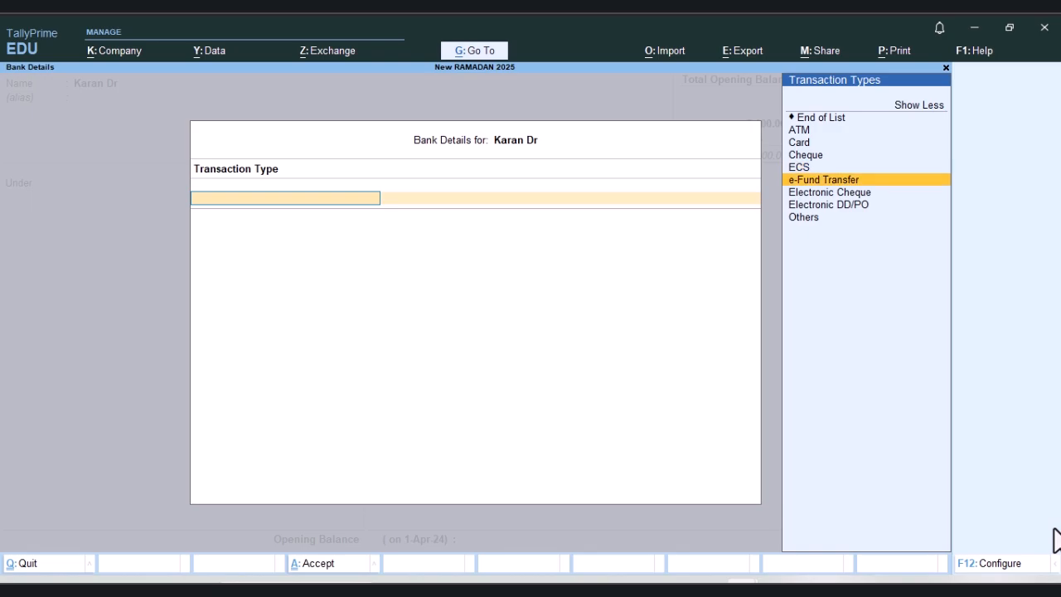
key(Up)
key(Up)
key(Up)
key(Up)
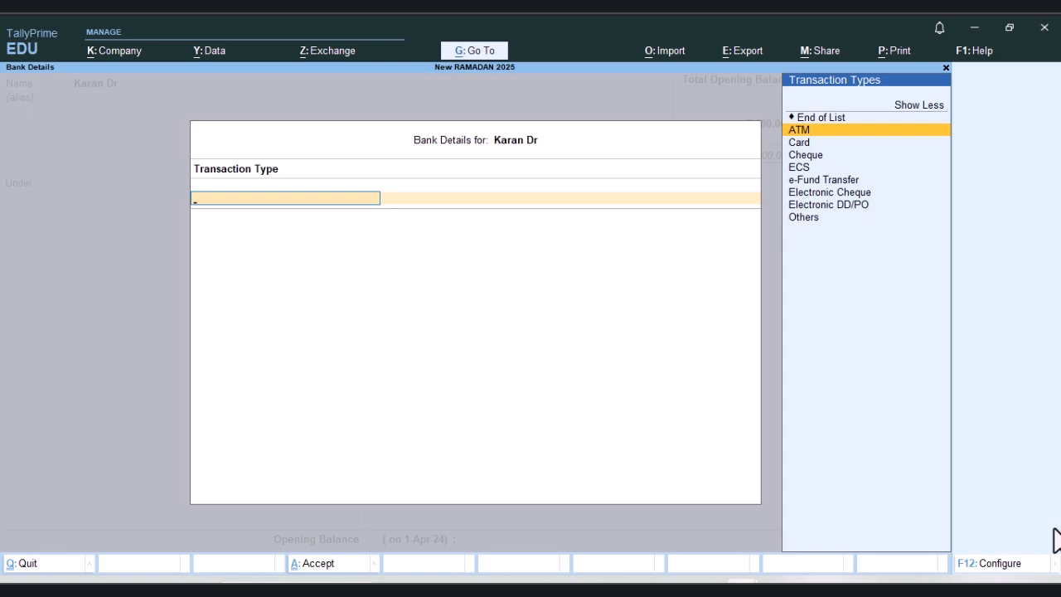
key(Down)
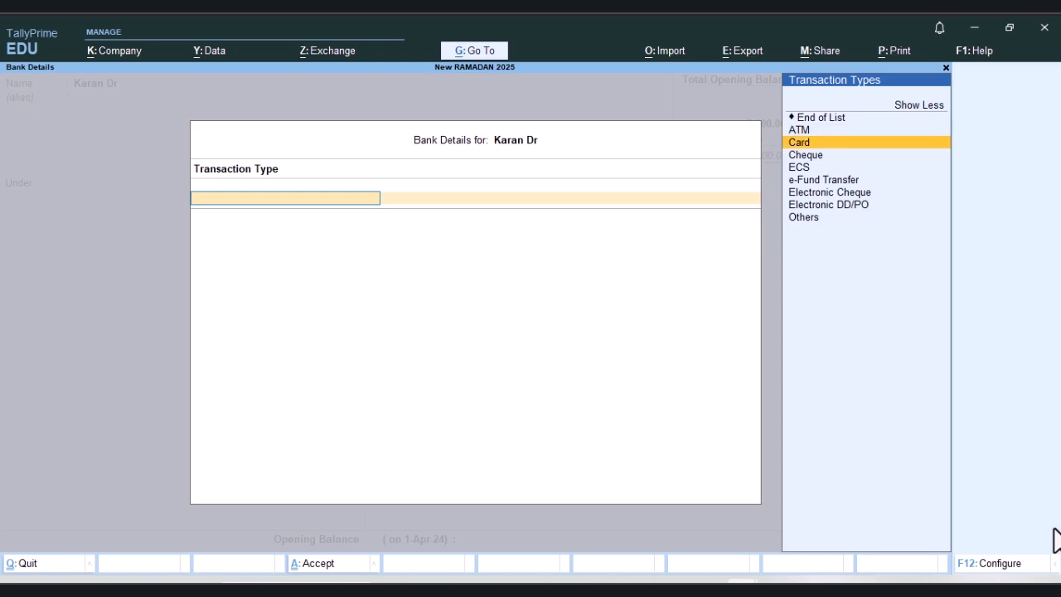
key(Escape)
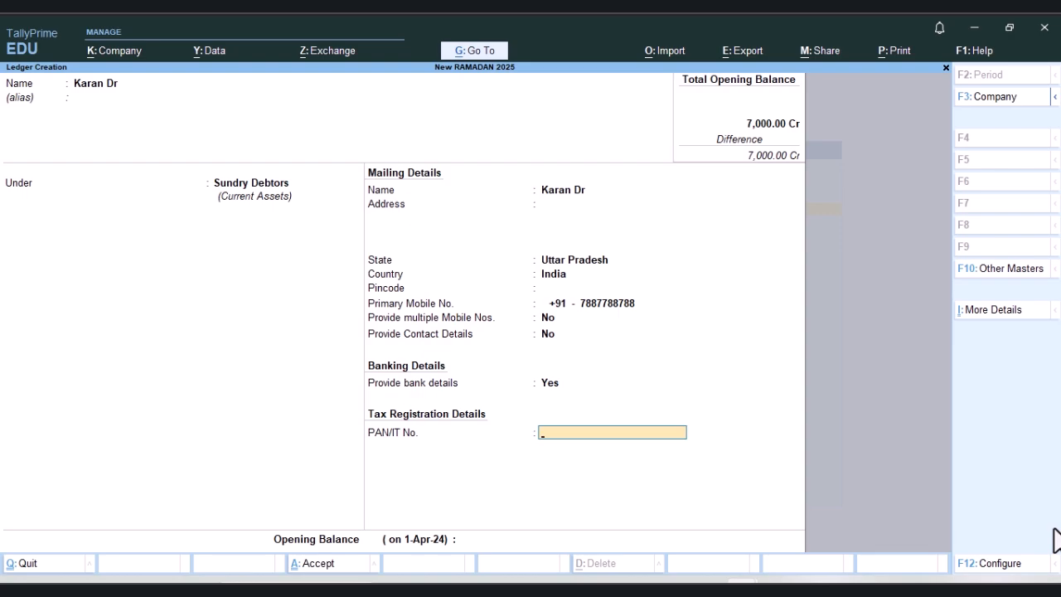
Step: Leave the debtor's PAN/IT number blank, set the opening balance to 4,500.00 Dr and save the ledger
key(Return)
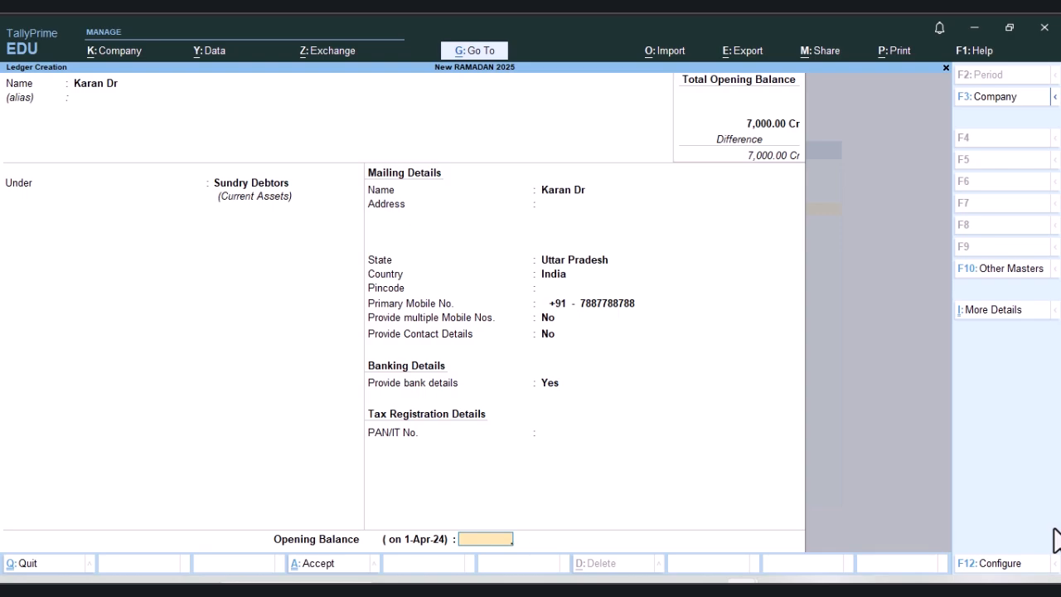
text(4500)
key(Return)
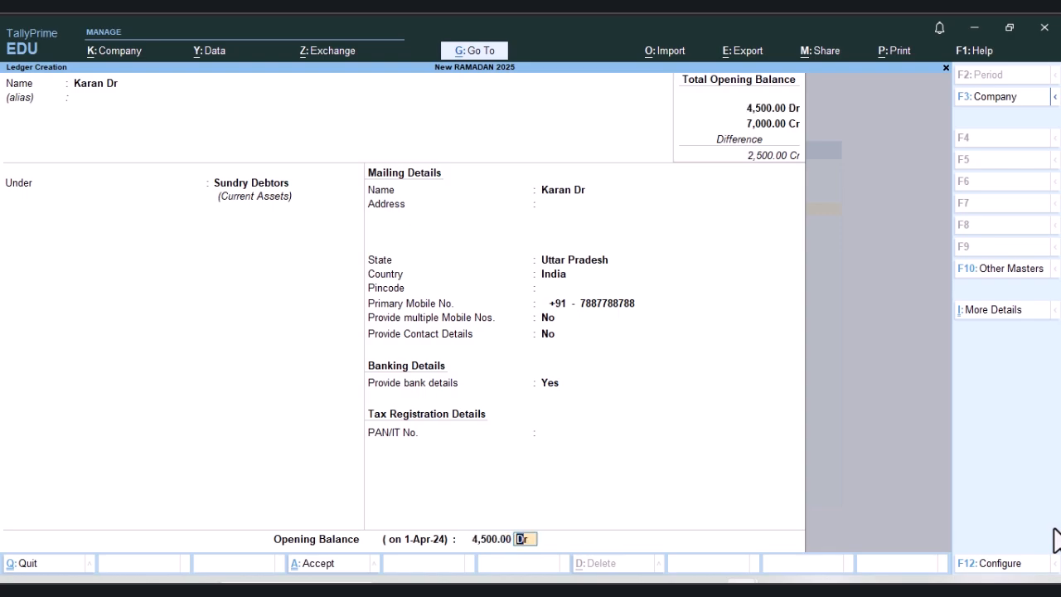
key(Return)
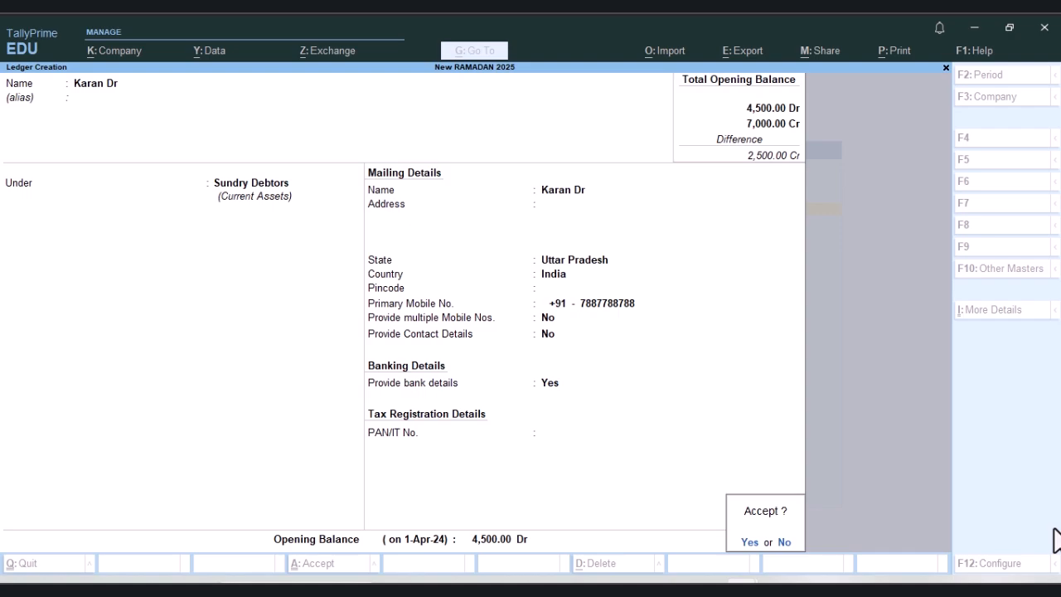
key(y)
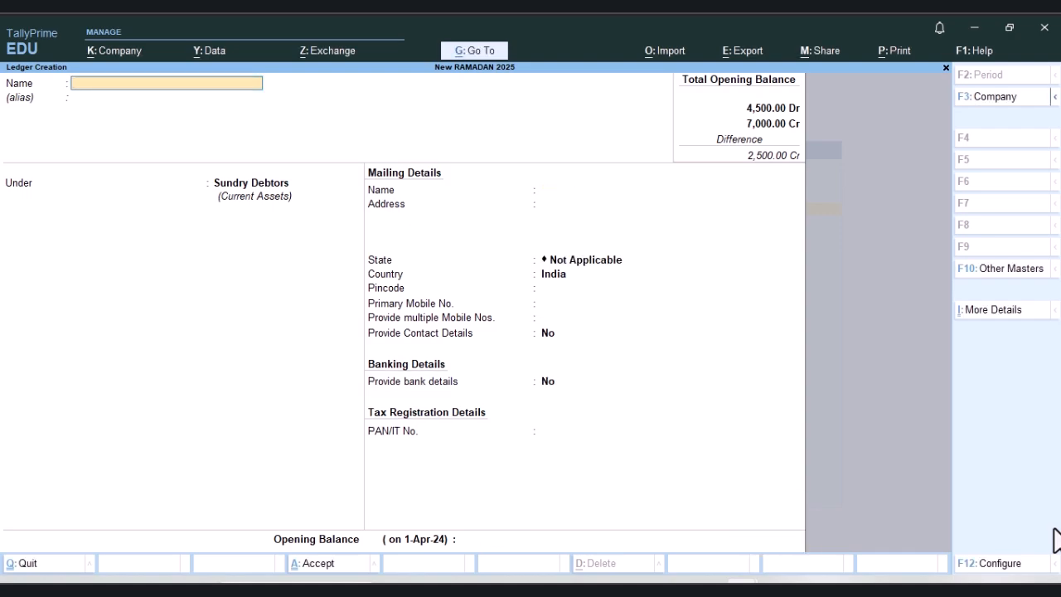
Step: Name the new ledger Commission Rec A/c and leave its alias blank
text(Commission Rec A/c)
key(Return)
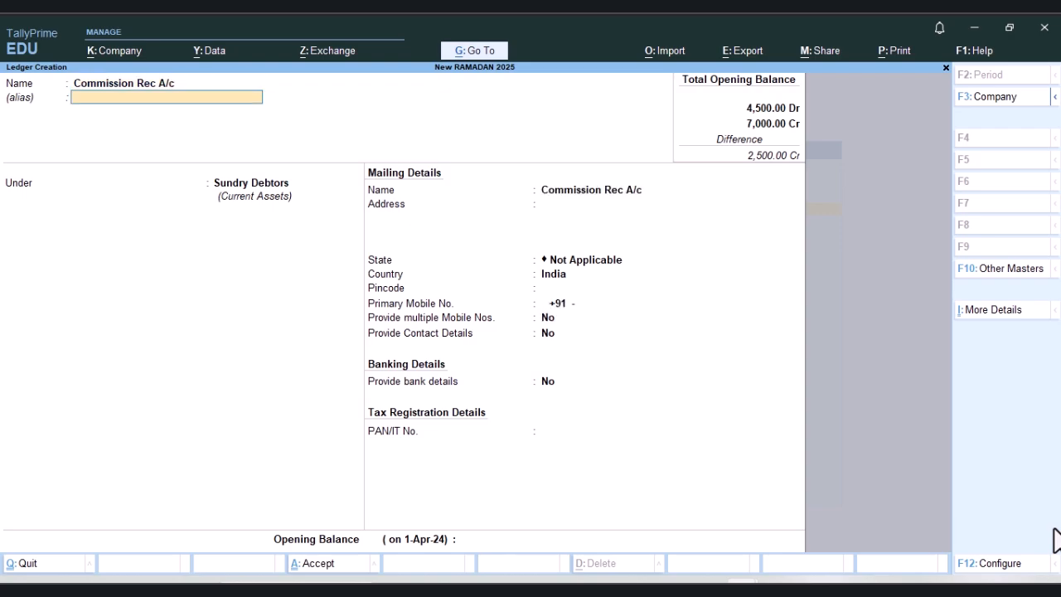
key(Return)
Step: Place the Commission Rec A/c ledger under the Indirect Incomes group
key(BackSpace)
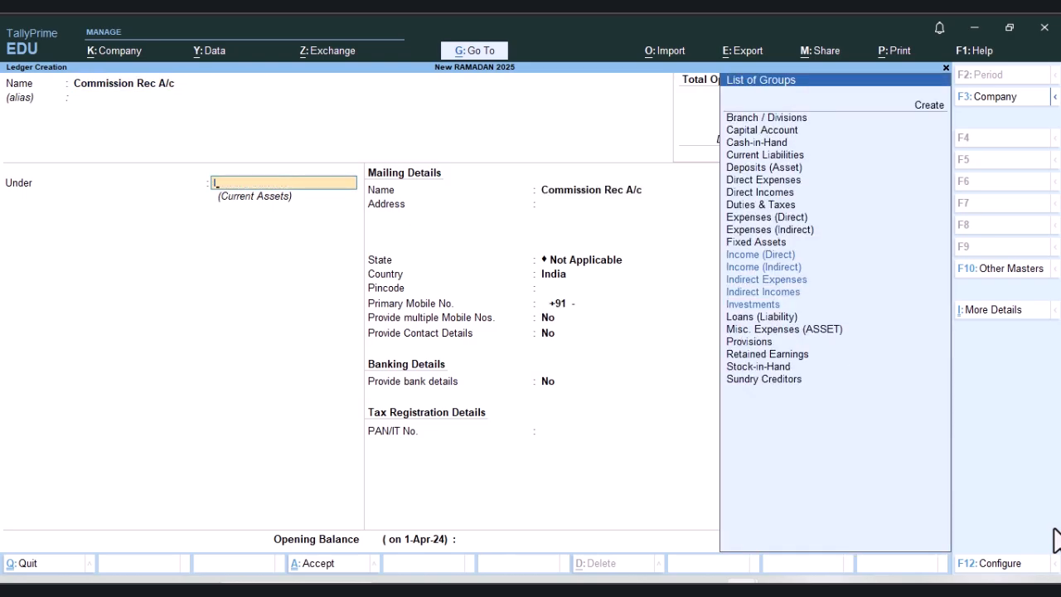
text(I)
key(Up)
key(Up)
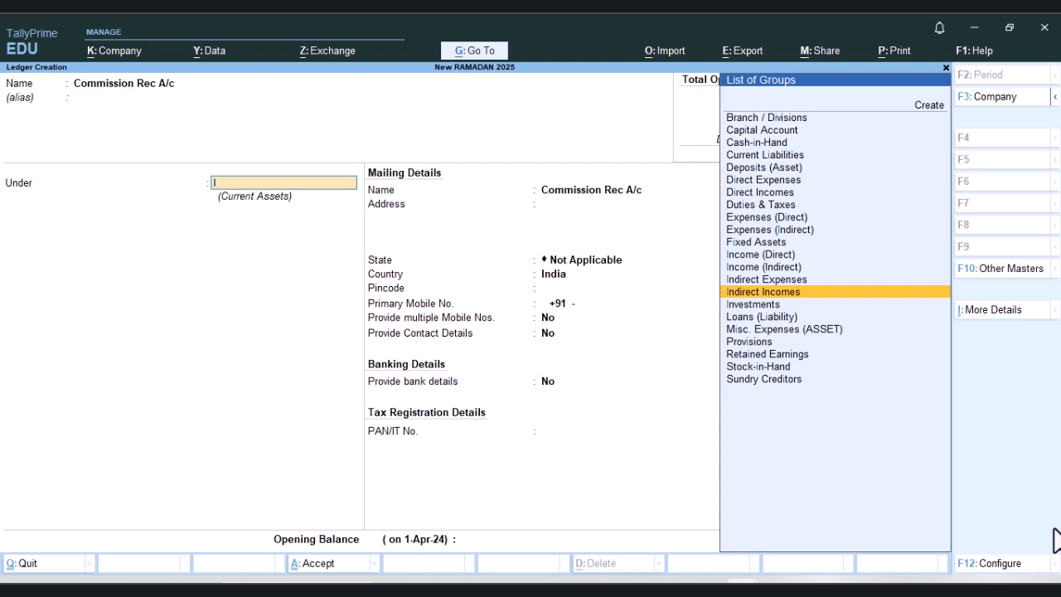
key(Return)
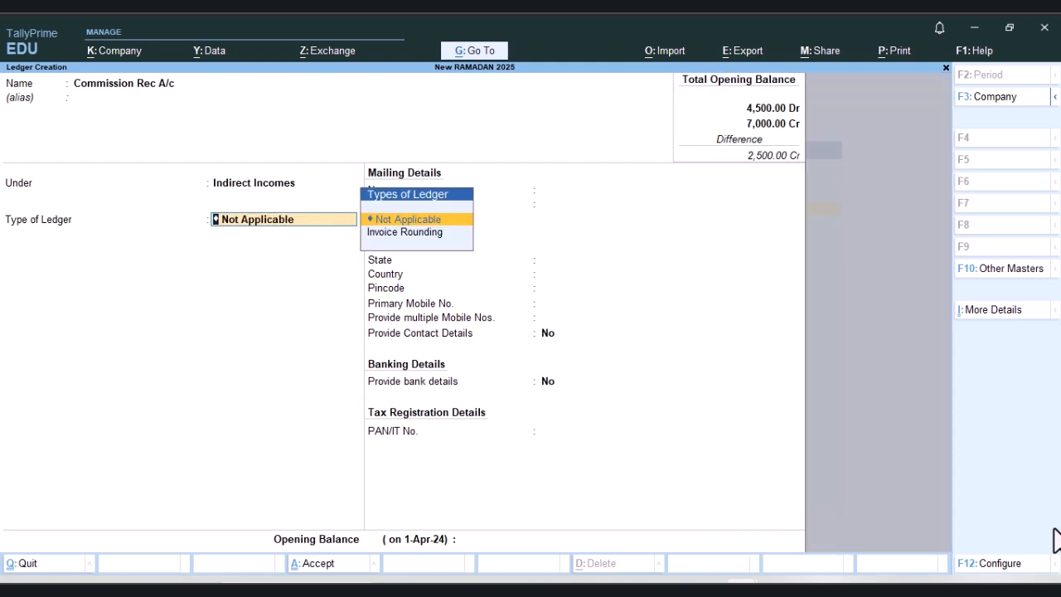
Step: Keep the commission ledger's type as Not Applicable, set its opening balance to 10,000 Cr and save it
key(Return)
text(10000)
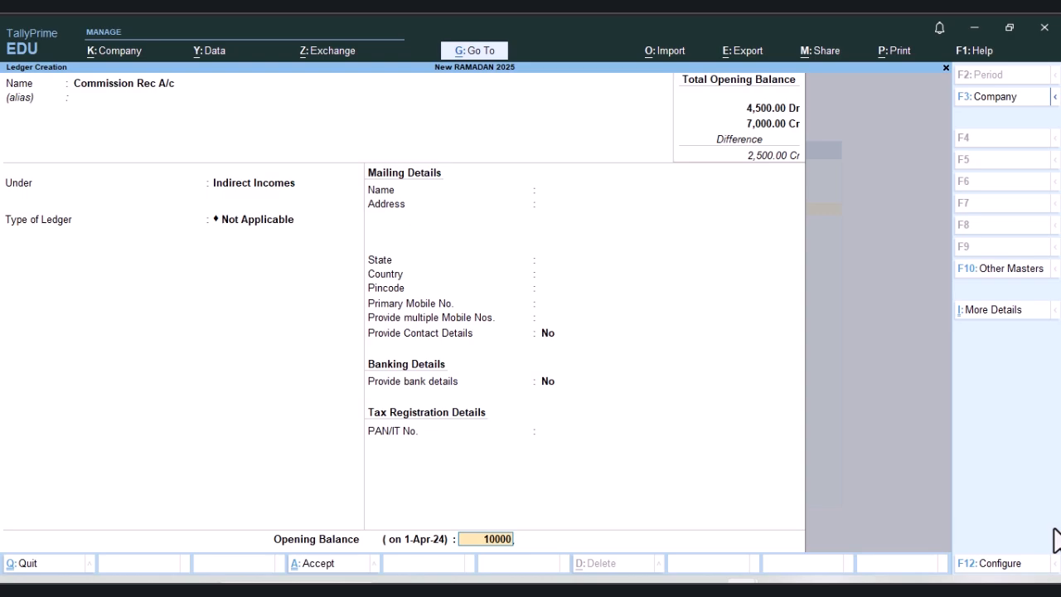
key(Return)
key(Return)
key(Return)
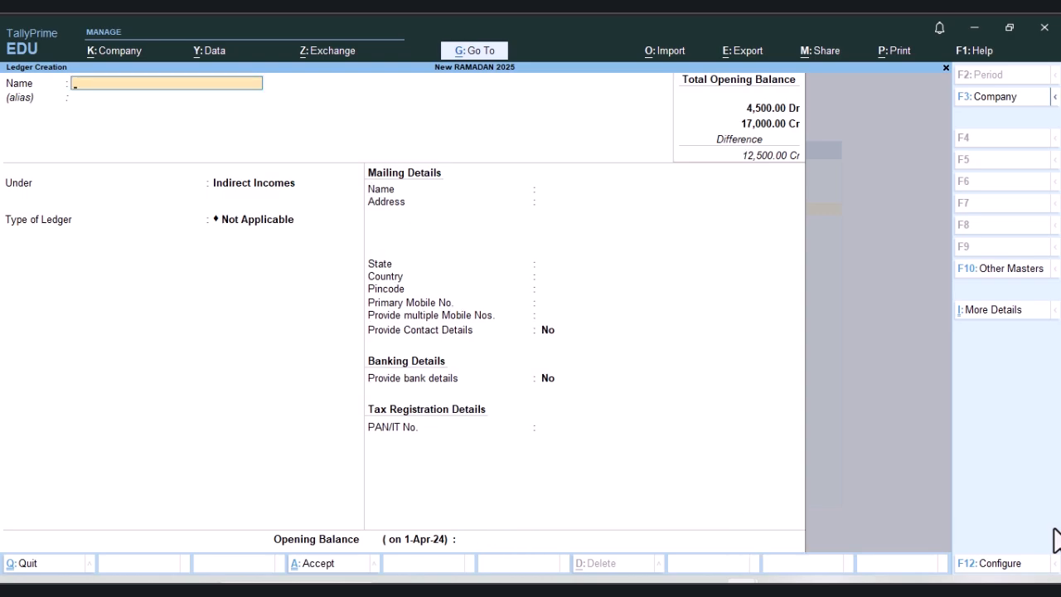
Step: Name the next new ledger Discount Rec A/c and leave its alias blank
text(Discount REc)
key(BackSpace)
key(BackSpace)
text(ec A/c)
key(Return)
key(Return)
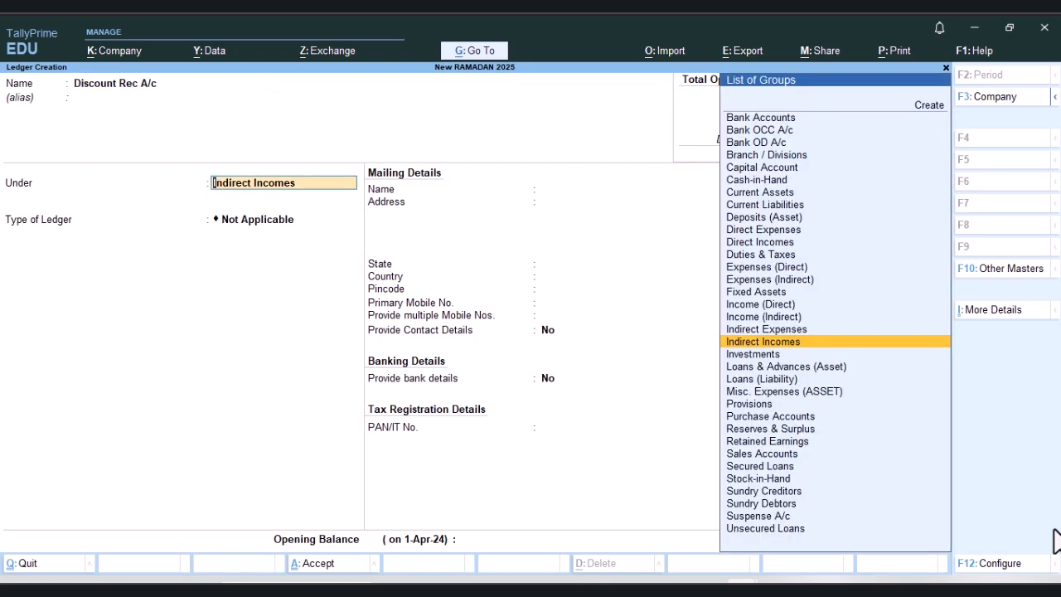
Step: Place the Discount Rec A/c ledger under Indirect Incomes with the ledger type Not Applicable
text(i)
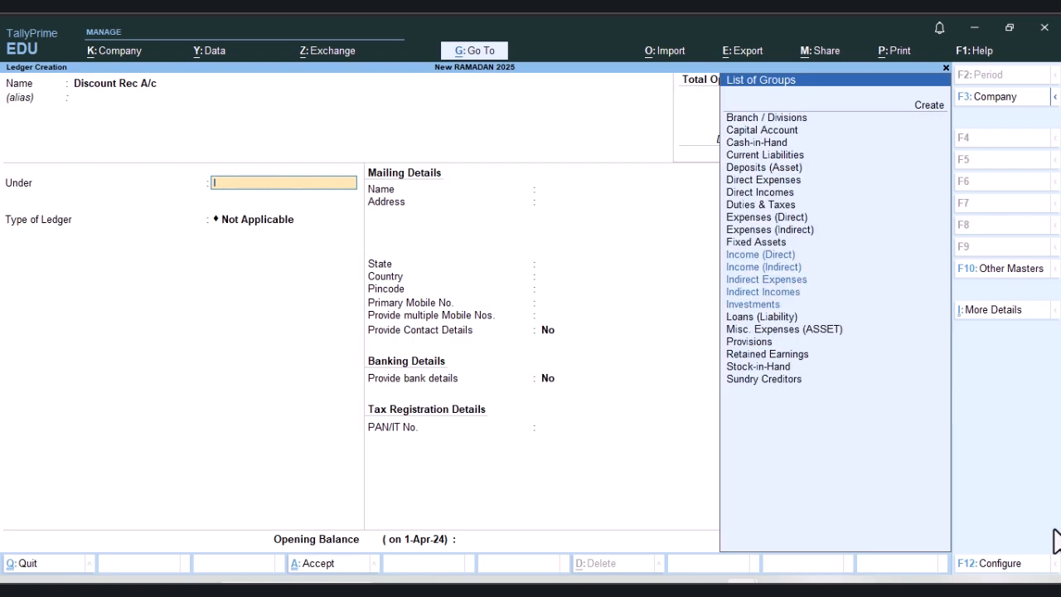
key(BackSpace)
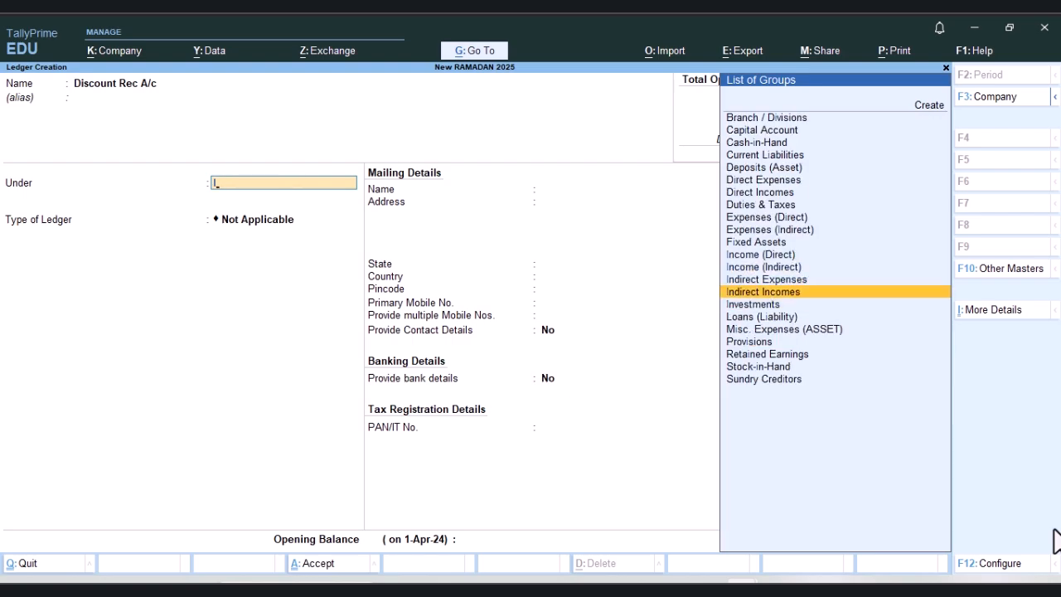
key(Return)
Step: Set the discount ledger's opening balance to 500 Cr and save the ledger
key(Return)
key(Return)
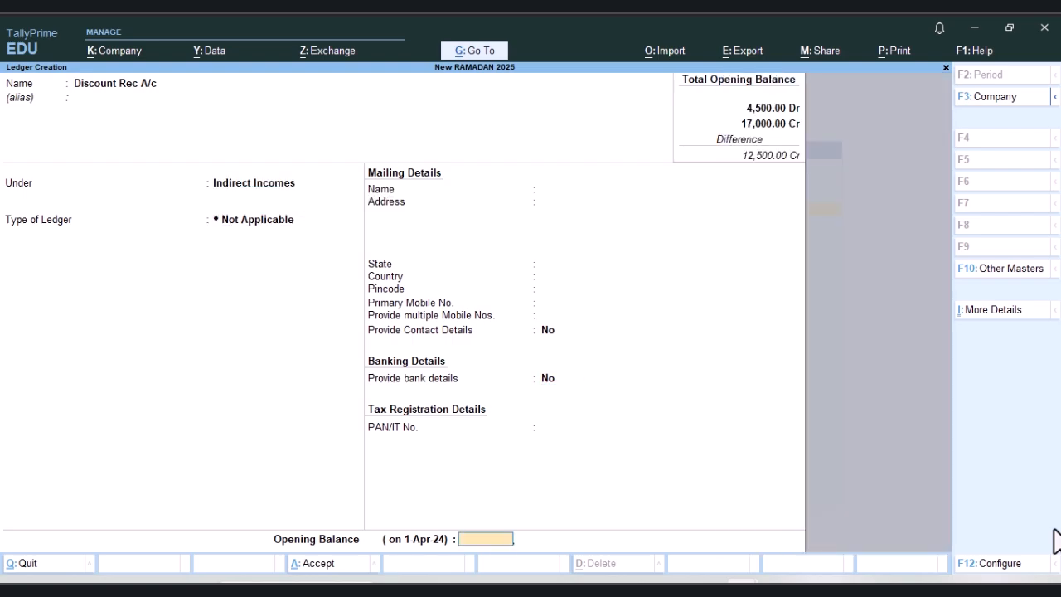
text(500)
key(Return)
key(Return)
Step: Name another new ledger Salary A/c and place it under the Indirect Expenses group
key(Return)
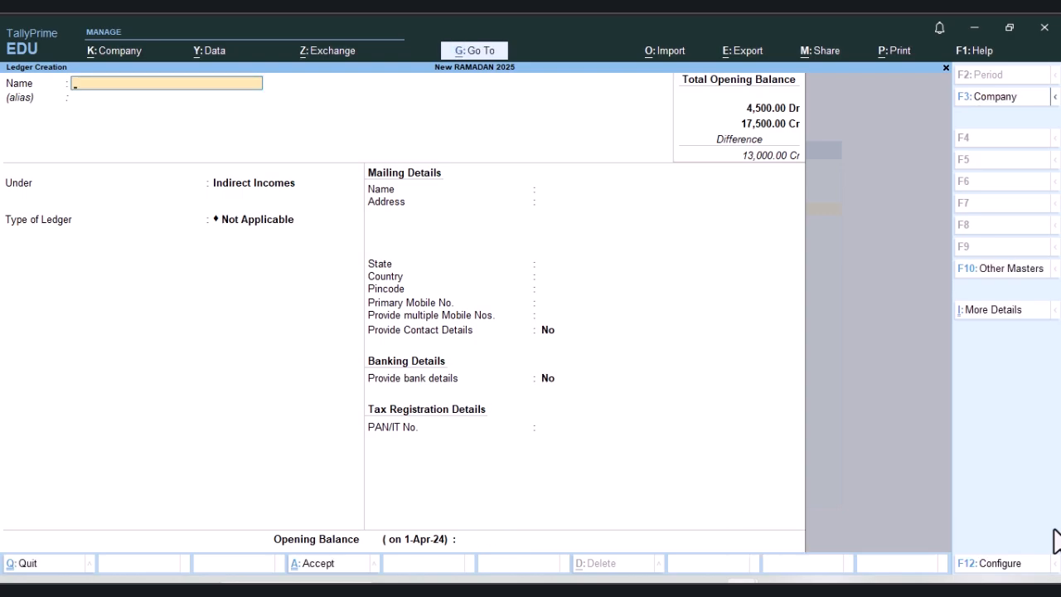
text(Salary A/c)
key(Return)
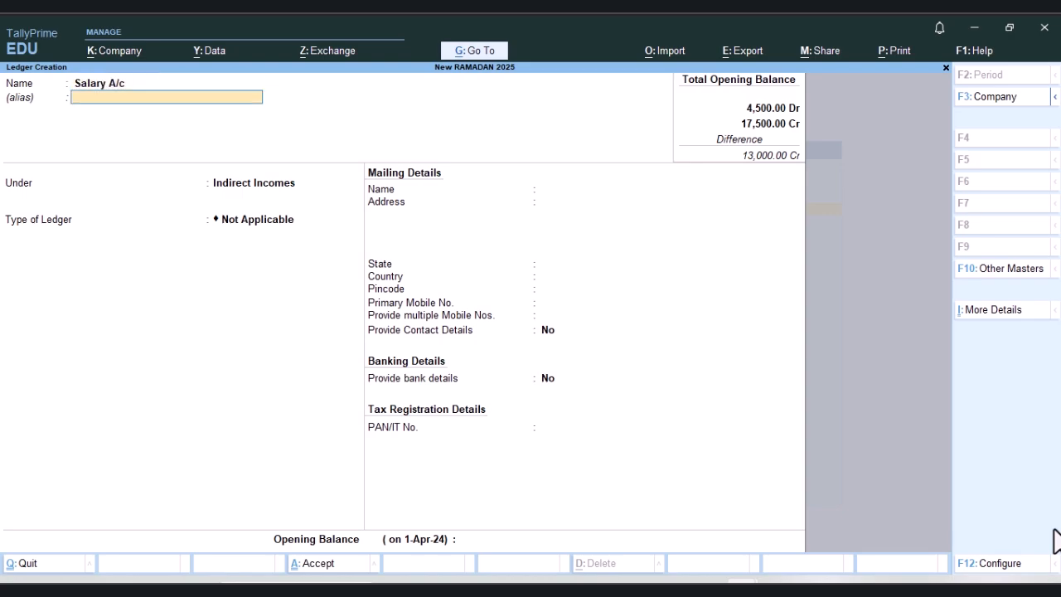
key(Return)
key(Up)
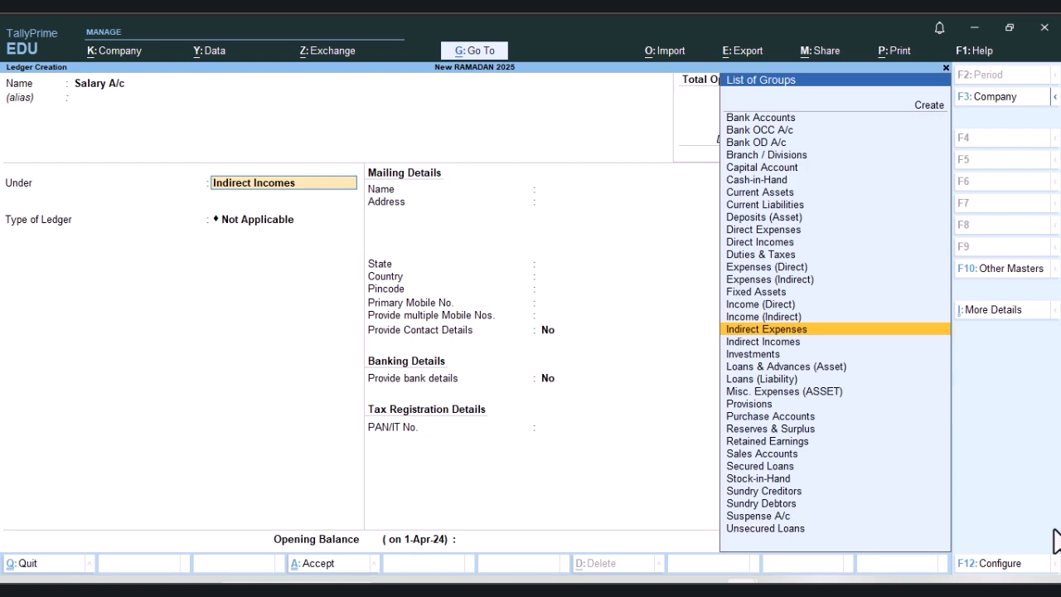
key(Return)
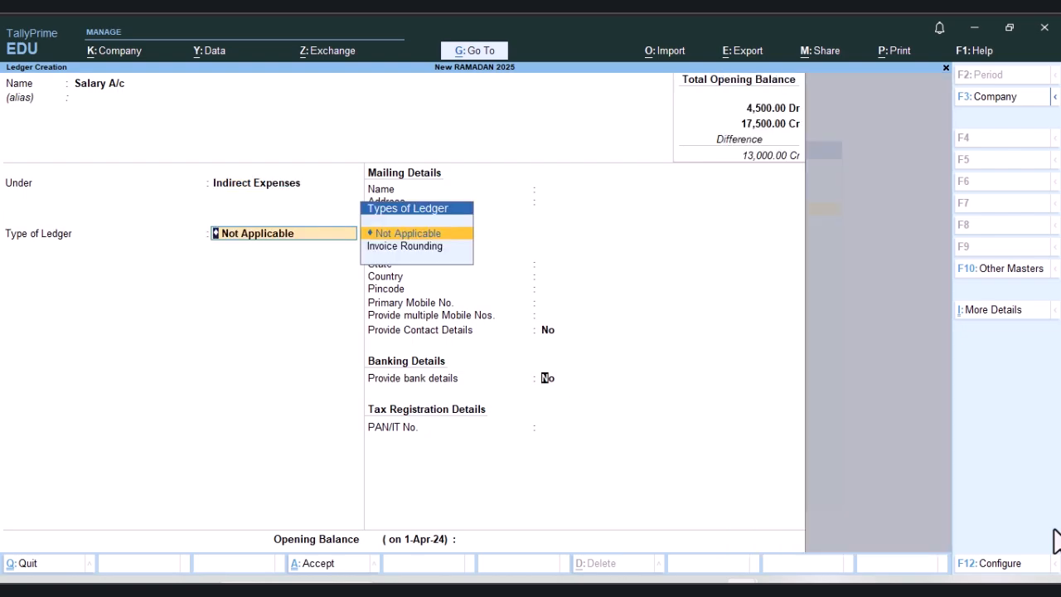
Step: Keep the salary ledger's type as Not Applicable, set its opening balance to 800 Dr and save it
key(Return)
text(800)
key(Return)
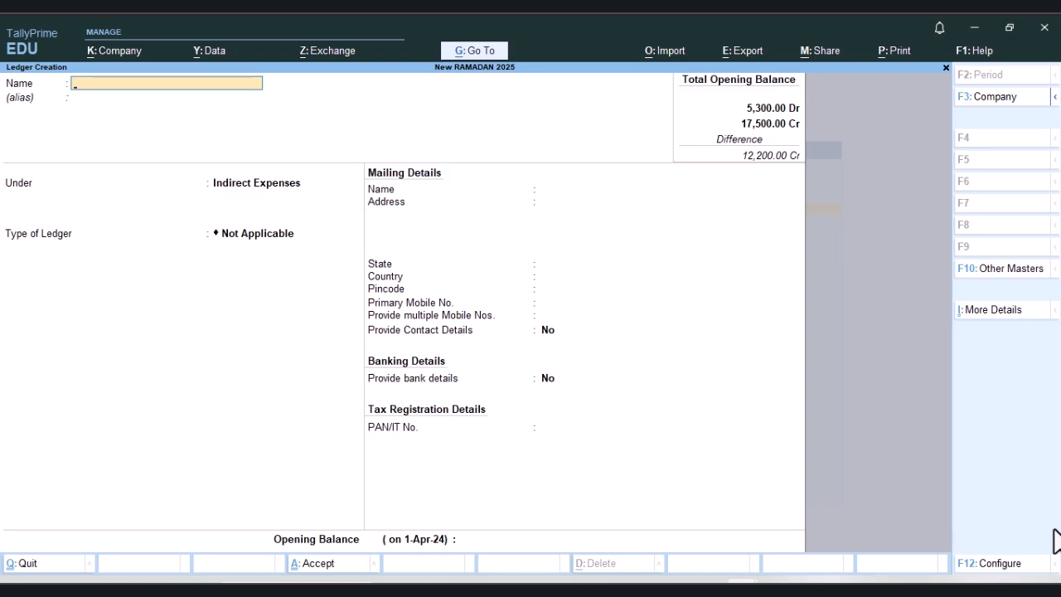
Step: Name a further new ledger CAR A/c and place it under the Fixed Assets group
text(CAR A/c)
key(Return)
key(Return)
key(Return)
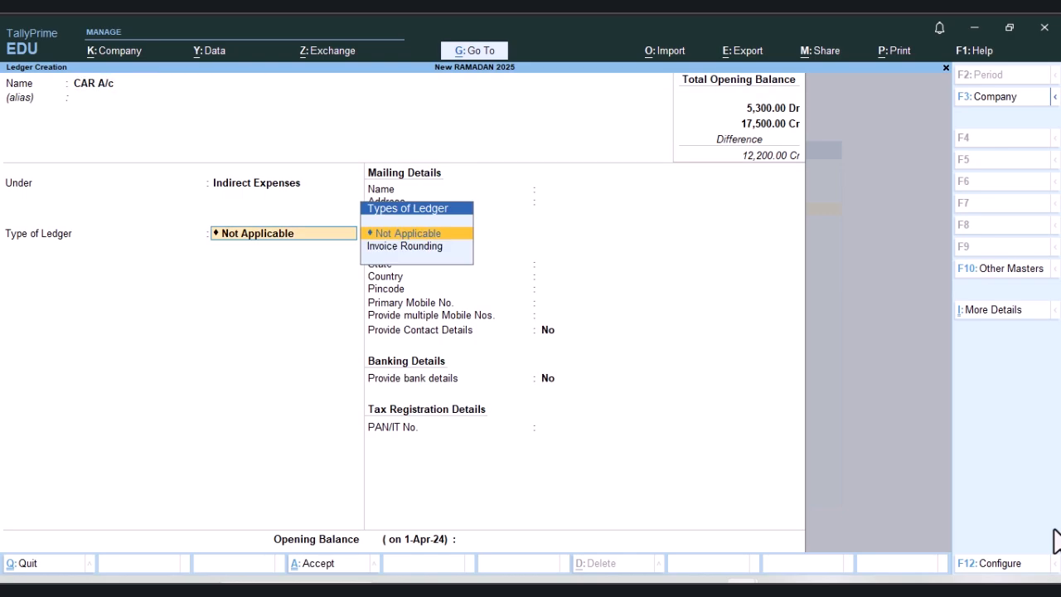
key(BackSpace)
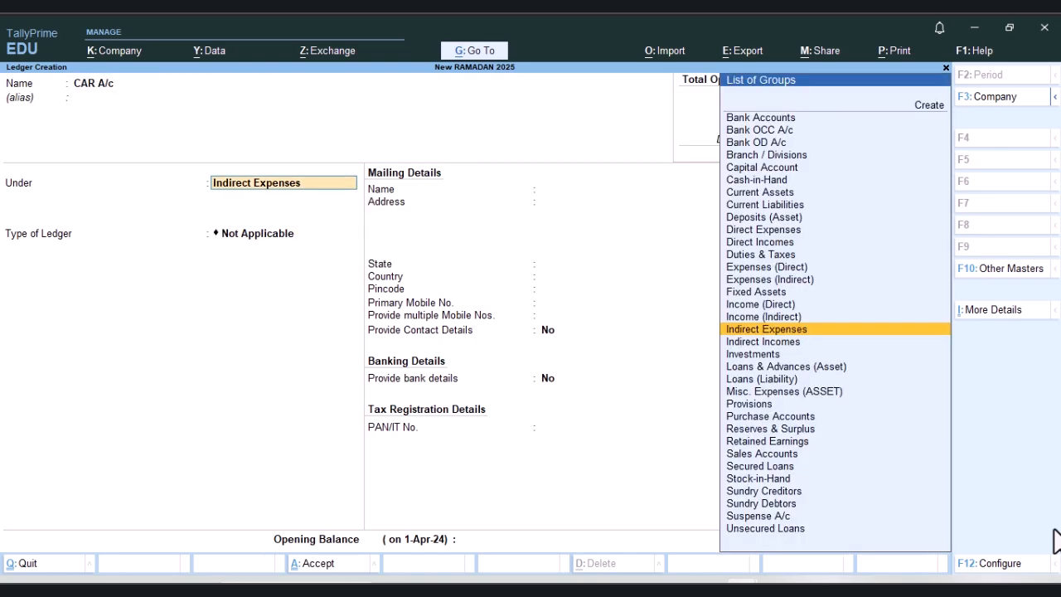
text(F)
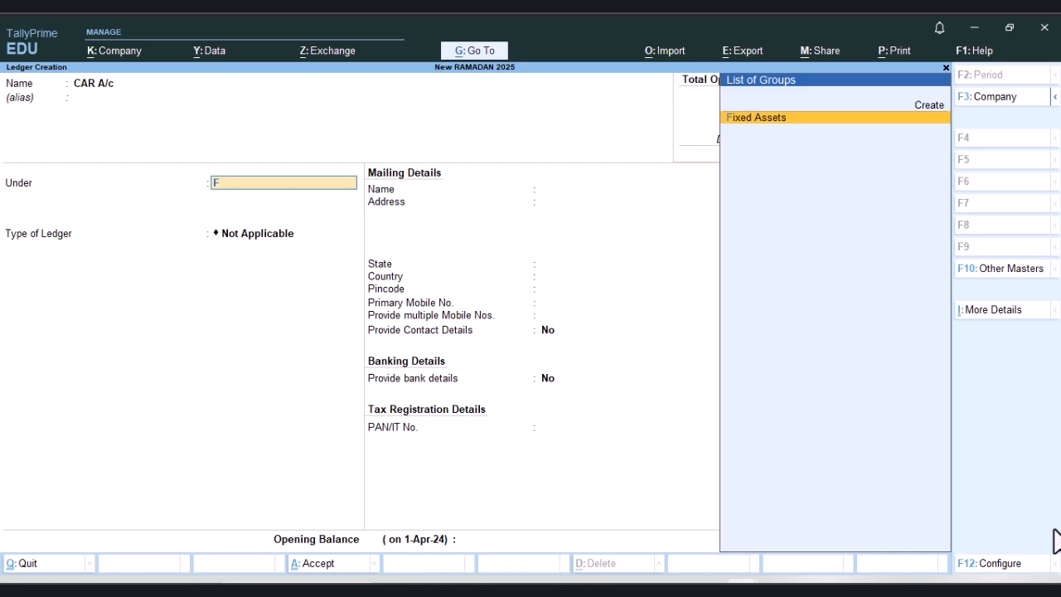
key(Return)
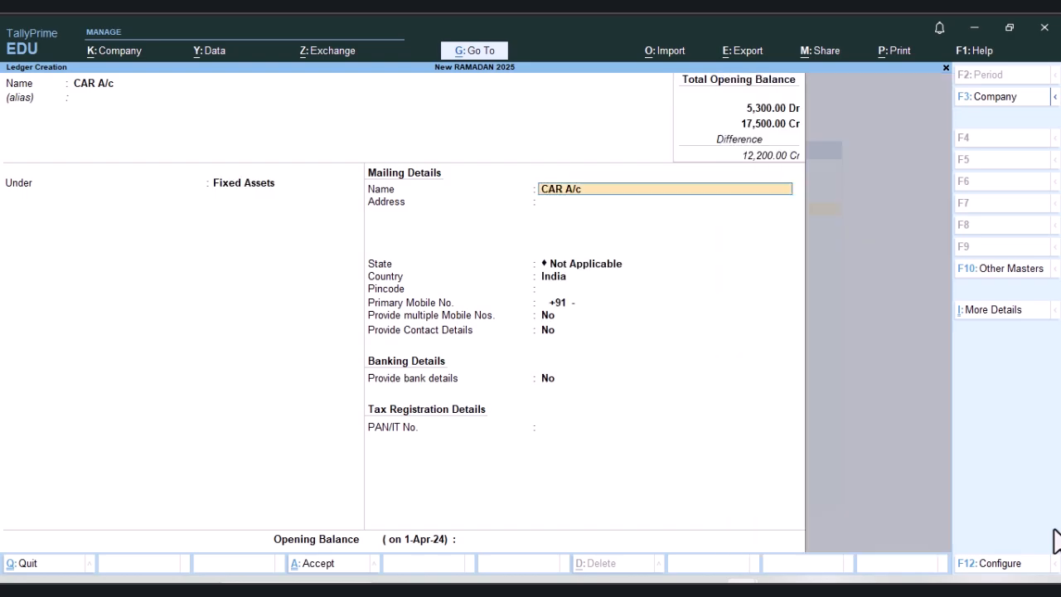
Step: Keep the default mailing, mobile, contact and banking details for the CAR A/c ledger
key(Return)
key(Return)
key(Return)
key(Return)
key(Return)
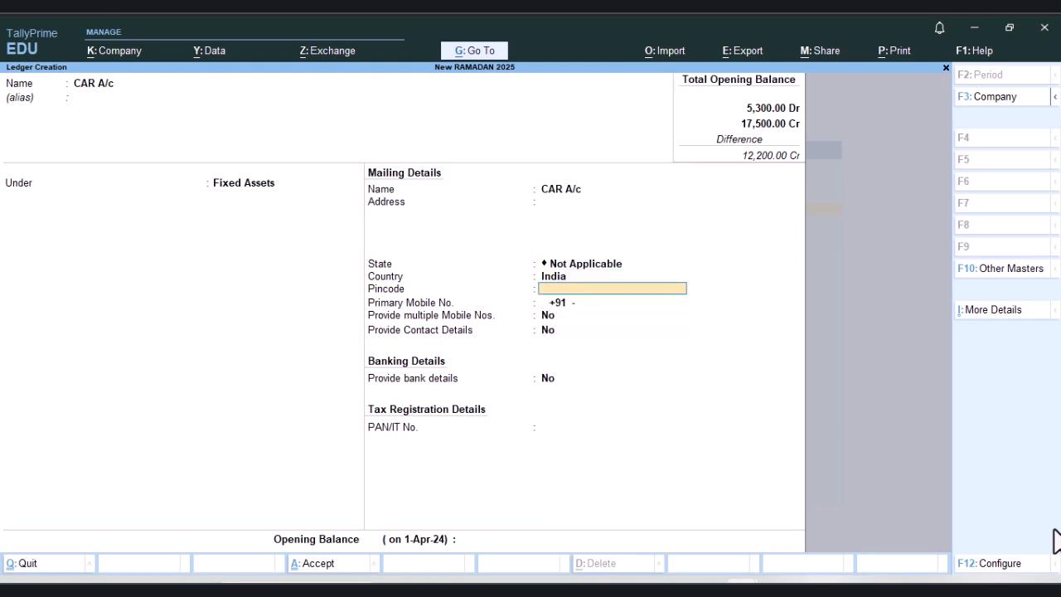
Step: Leave the CAR A/c ledger's PAN/IT number blank, set its opening balance to 200000 Dr and save it
key(Return)
key(Return)
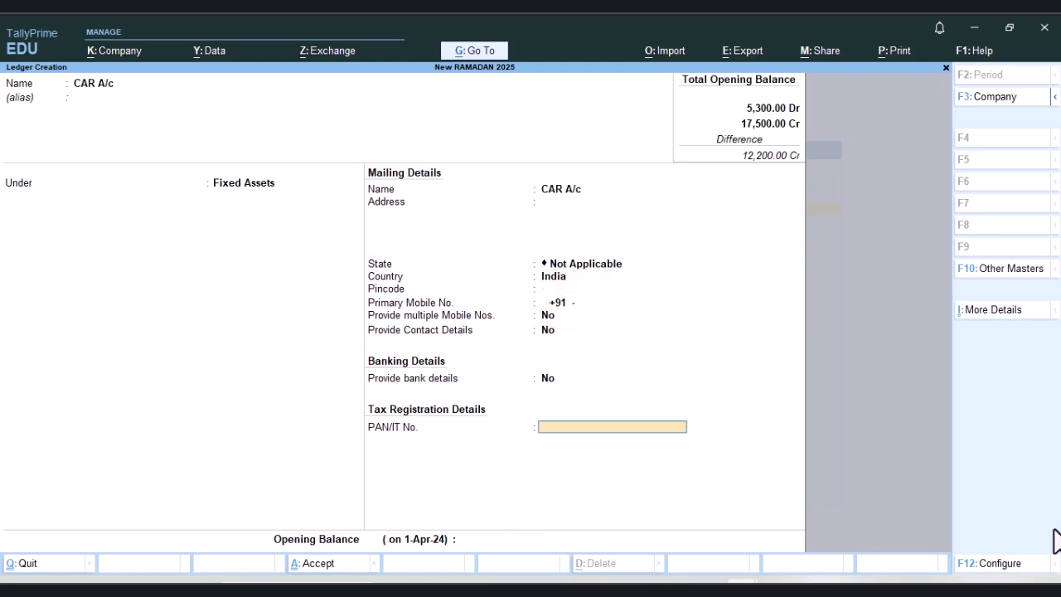
key(Return)
text(200000)
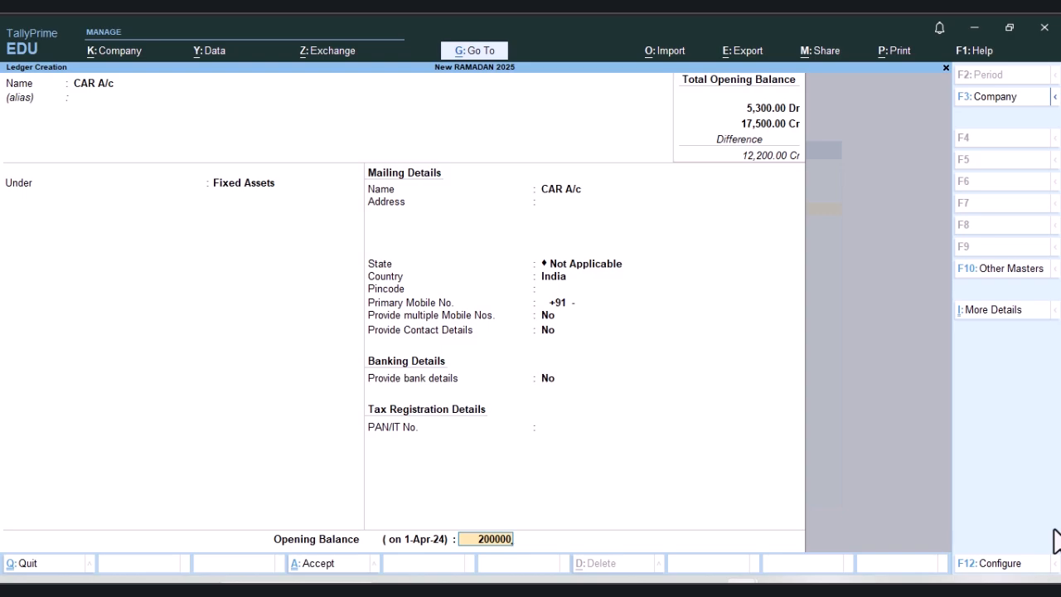
key(Return)
key(Return)
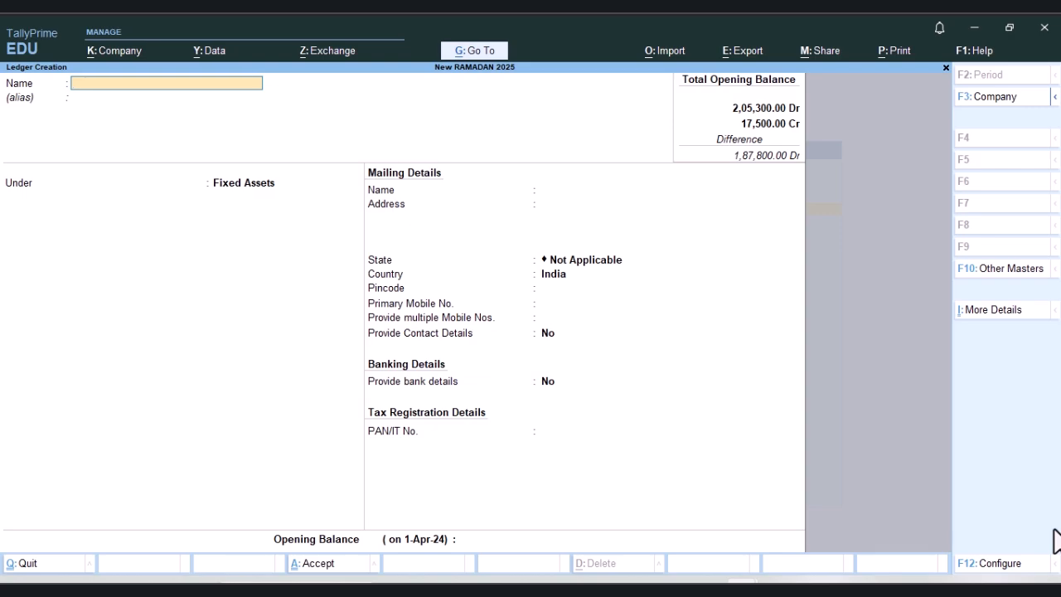
Step: Name another new ledger Furniture A/c and place it under the Fixed Assets group
text(Furniture A/c)
key(Return)
key(Return)
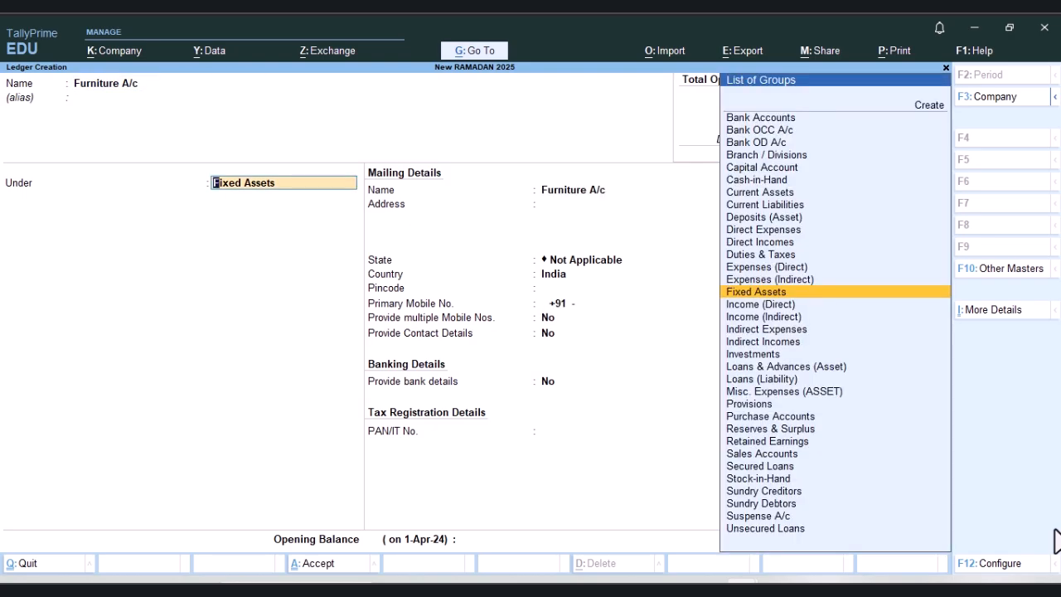
key(Return)
key(Return)
Step: Keep the default details for the Furniture A/c ledger, set its opening balance to 1000 Dr and save it
key(Return)
key(Return)
key(Return)
key(Return)
key(Return)
key(Return)
key(Return)
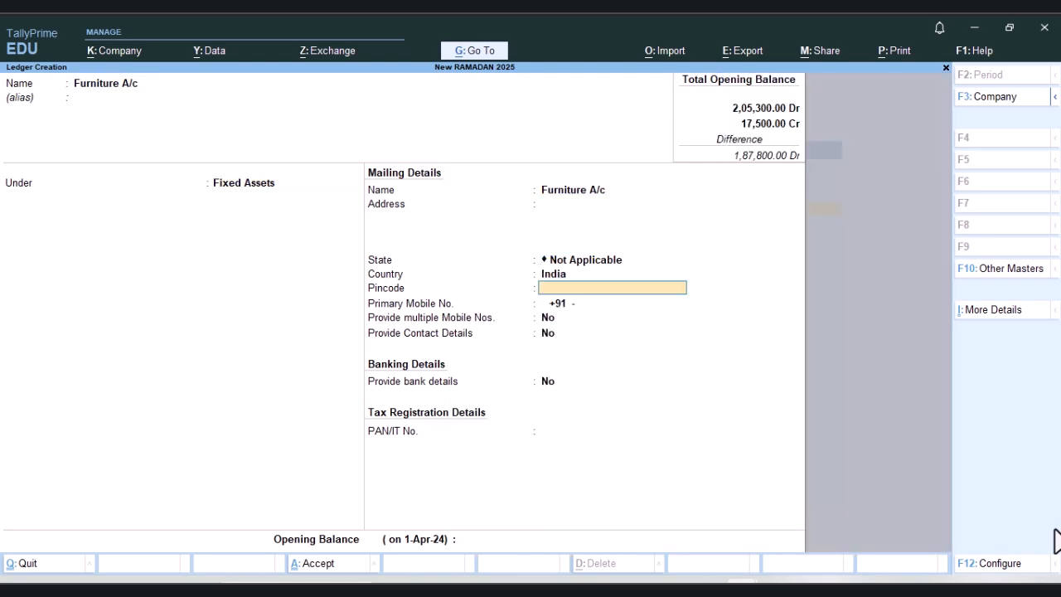
key(Return)
key(Return)
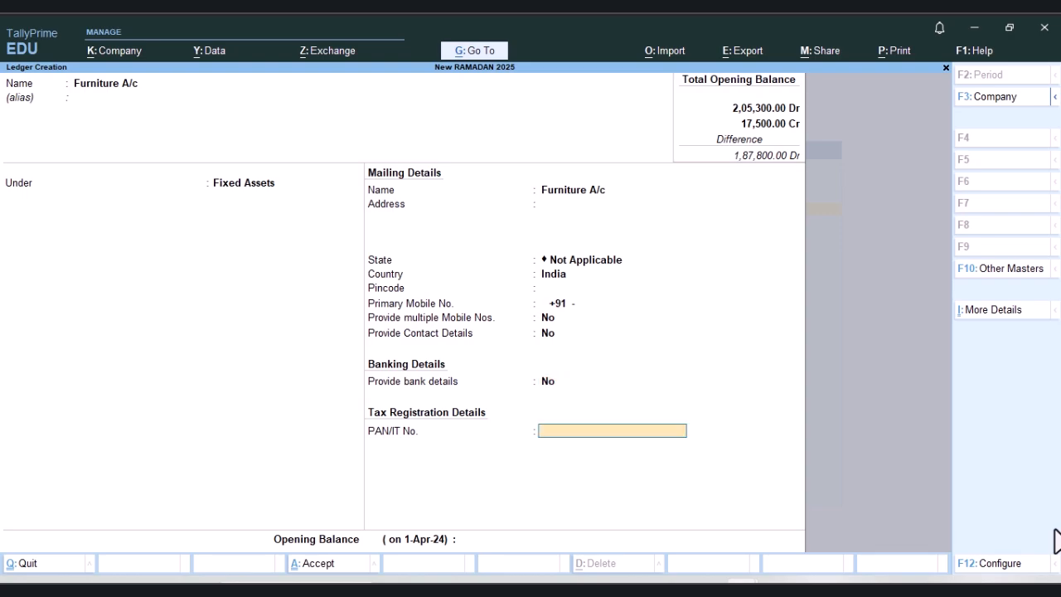
text(1000)
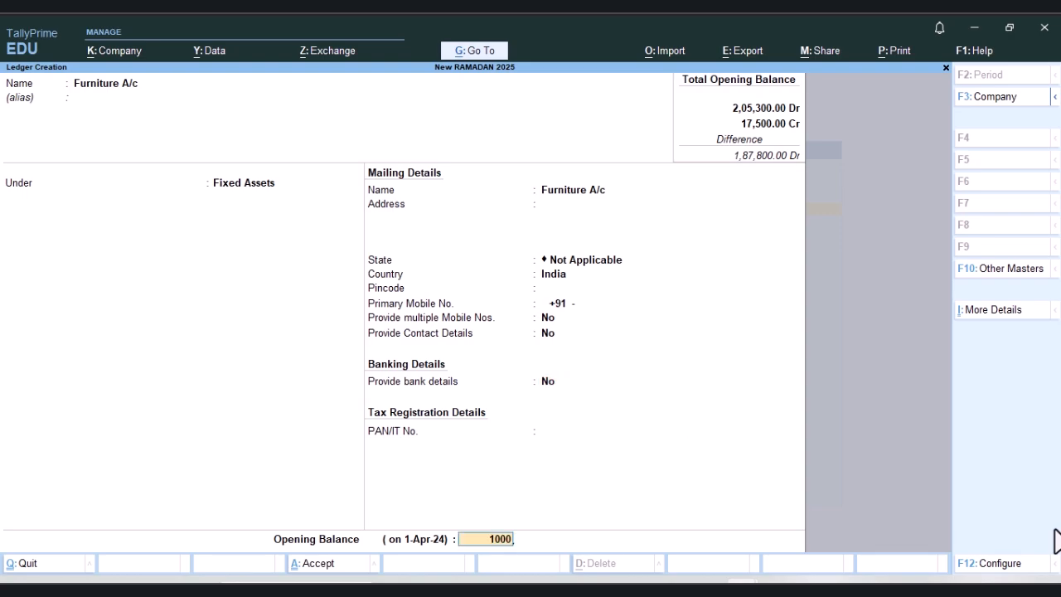
key(Return)
key(Return)
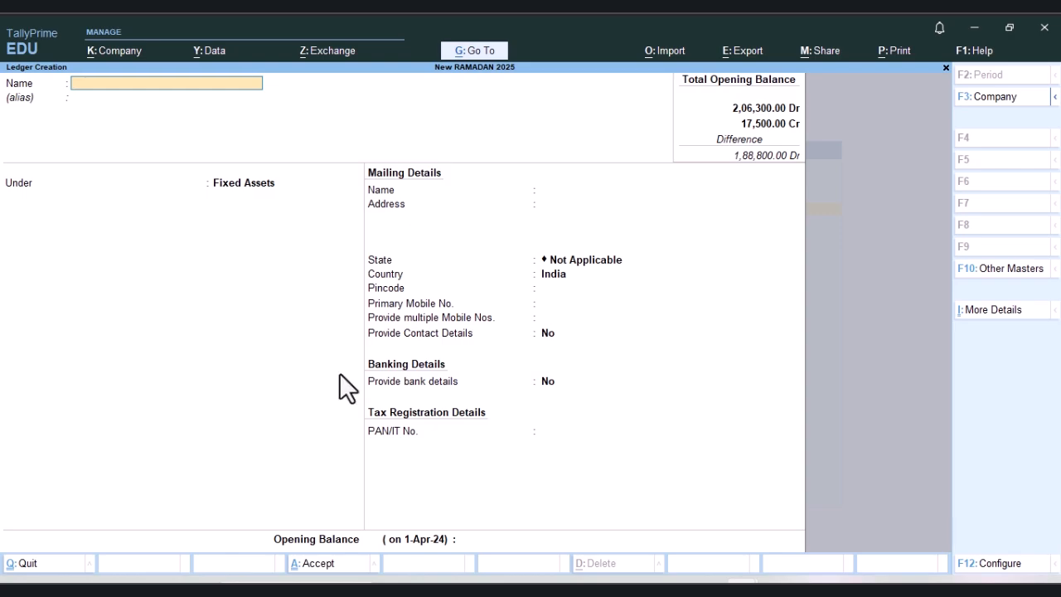
Step: Name a further new ledger HDFC Bank A/c and place it under the Bank Accounts group
text(HDFC Bank A/c)
key(Return)
key(Return)
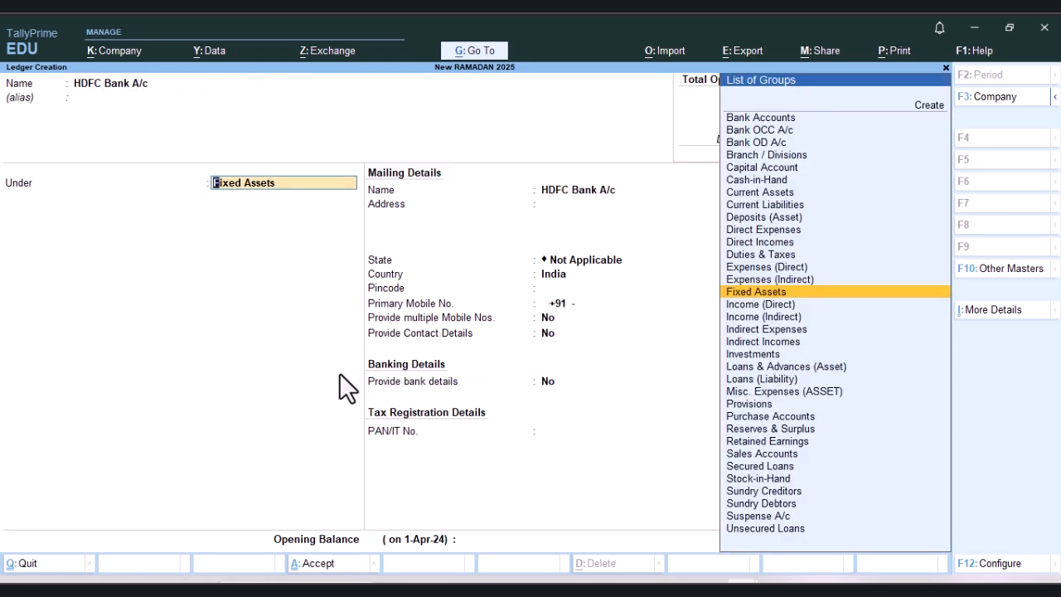
key(Up)
key(Up)
key(Up)
key(Up)
key(Up)
key(Up)
key(Up)
key(Up)
key(Up)
key(Up)
key(Up)
key(Up)
key(Up)
key(Up)
key(Return)
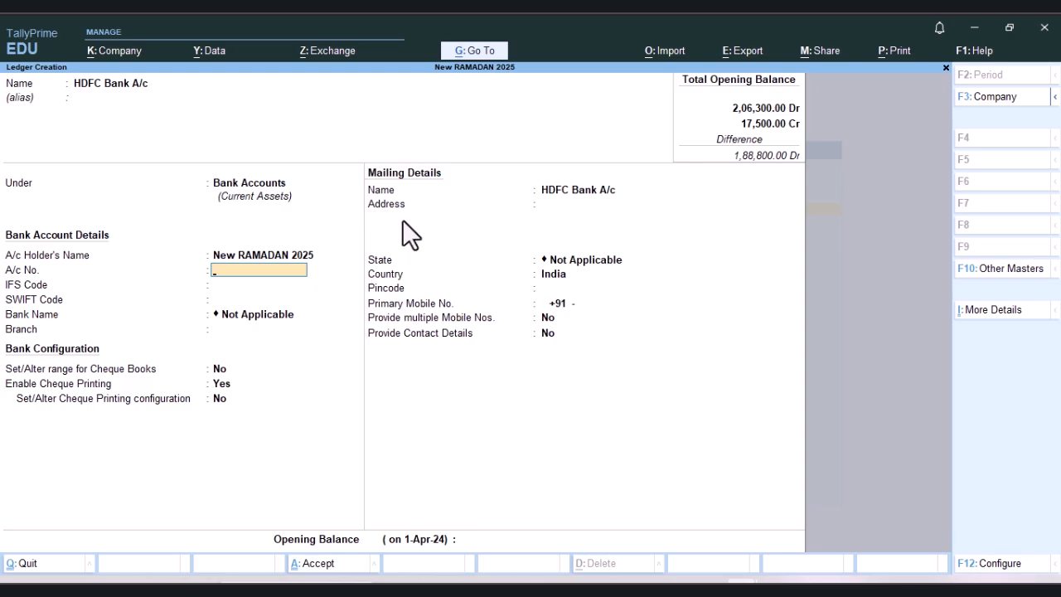
Step: Replace the account holder's name with a person's name and enter the bank account number for the HDFC Bank A/c ledger
key(BackSpace)
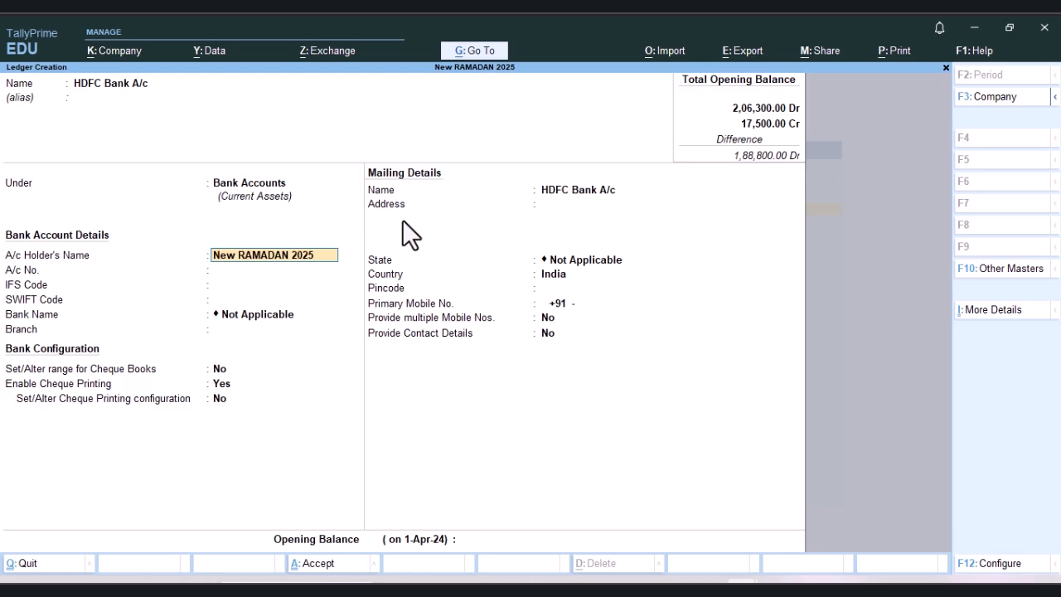
text(Raju)
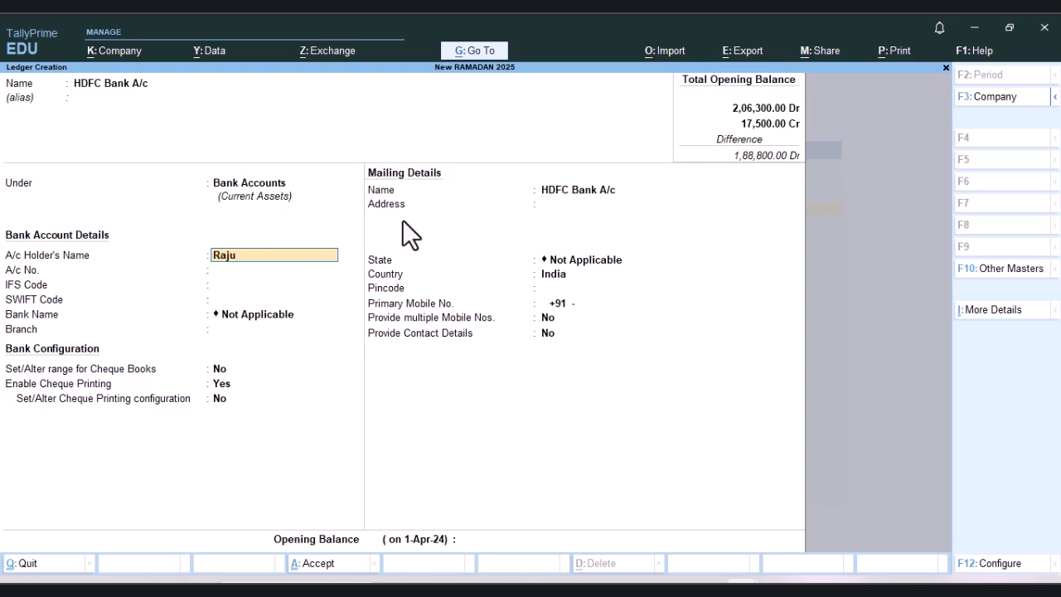
key(Return)
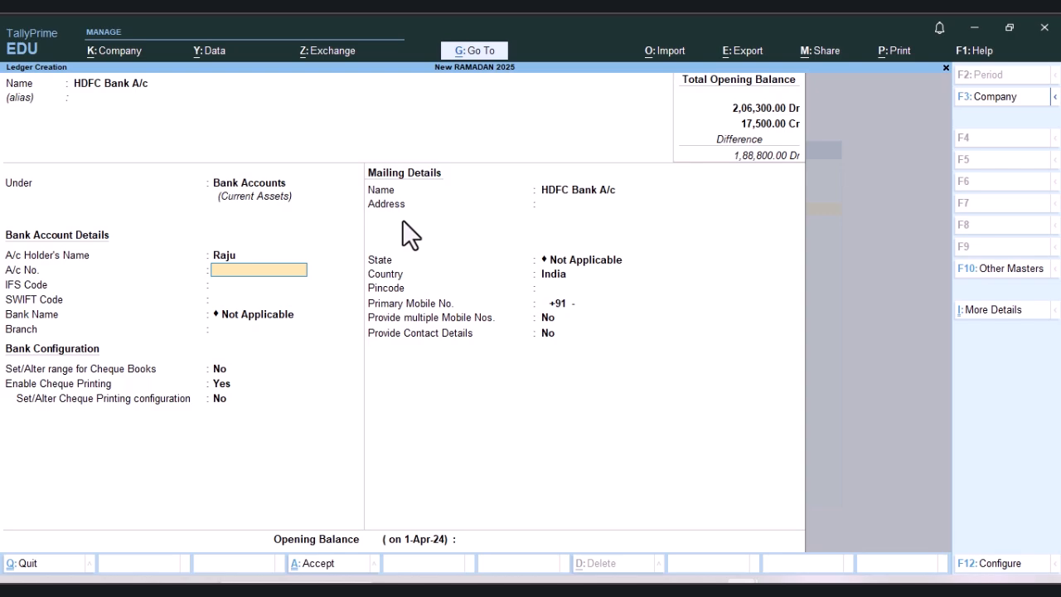
key(BackSpace)
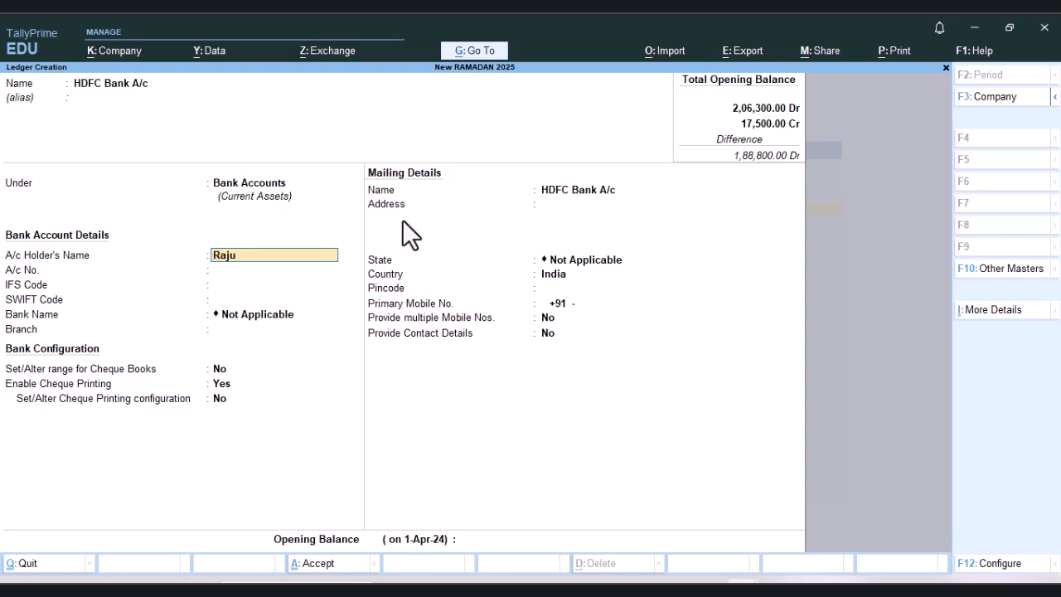
key(Return)
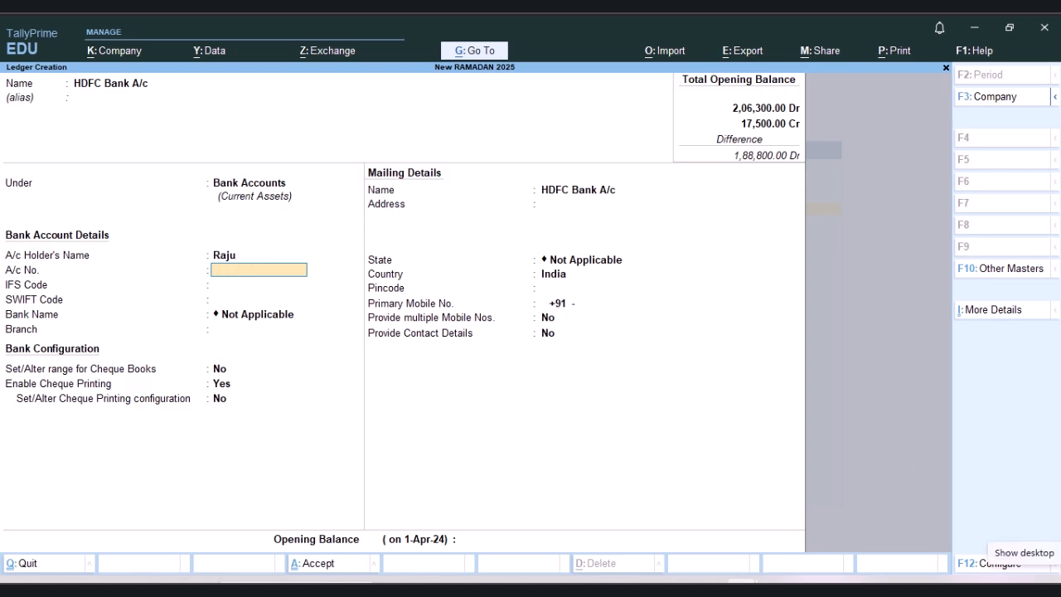
key(Return)
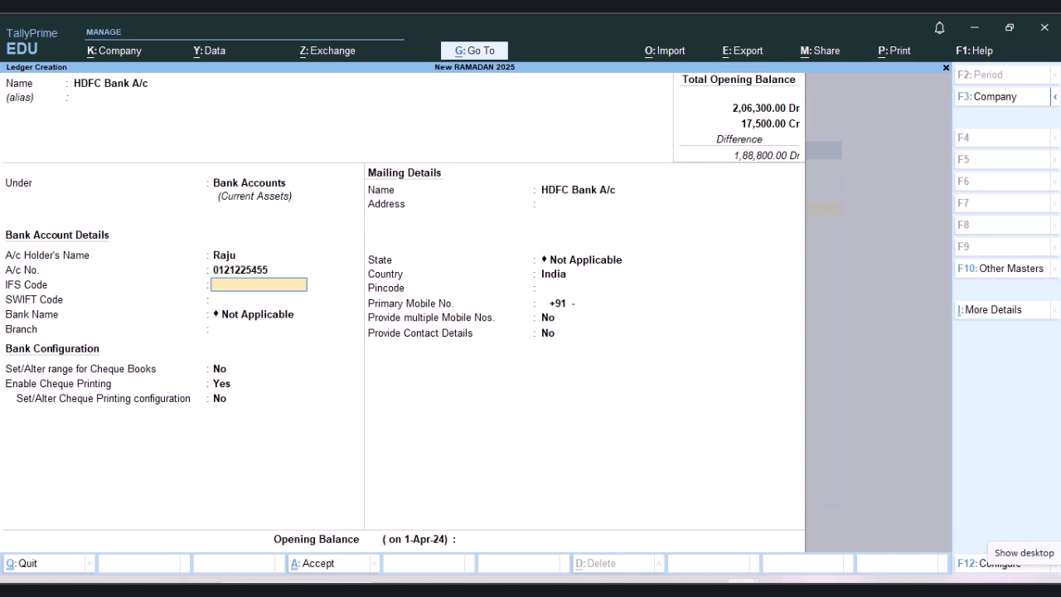
Step: Set the bank ledger's IFS code to HDFC012121 and its SWIFT code to 2112
text(HDFC012121)
key(Return)
key(Return)
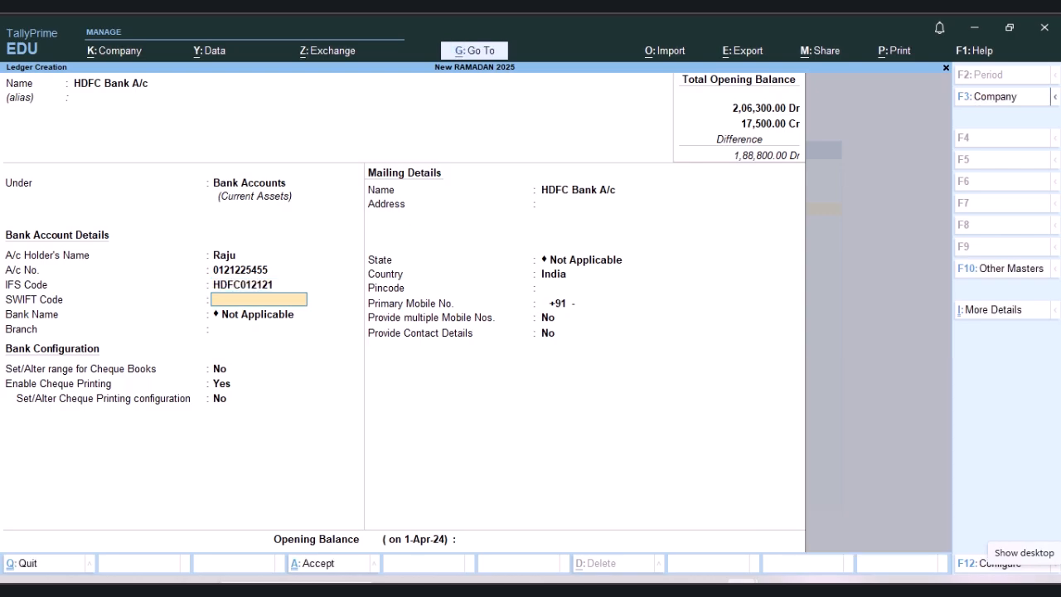
text(2112)
key(Return)
Step: Keep the bank name as Not Applicable and set the branch to Thakurganj
key(Return)
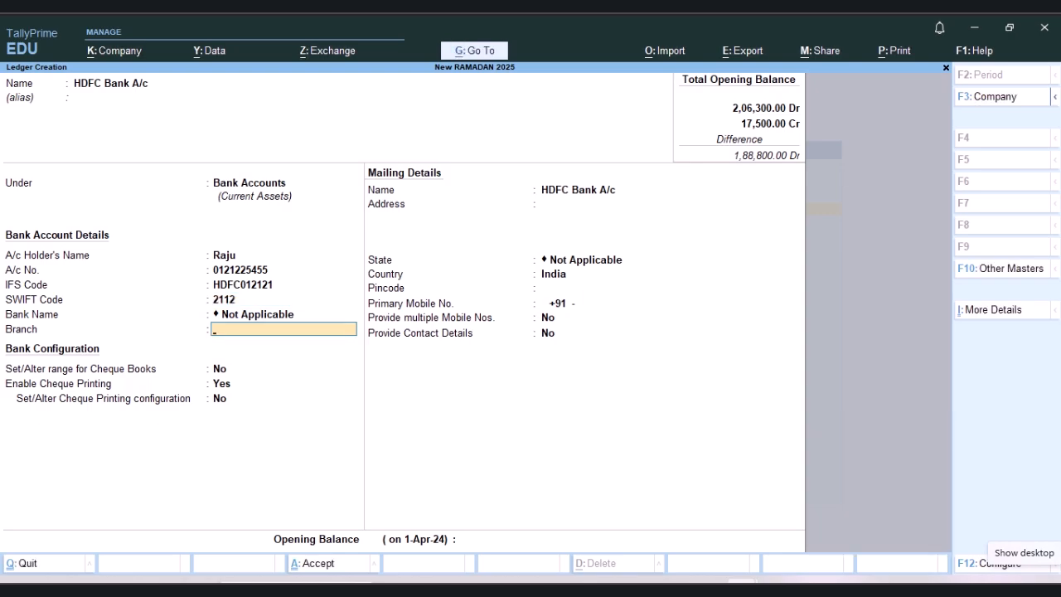
text(Thakurganj)
key(Return)
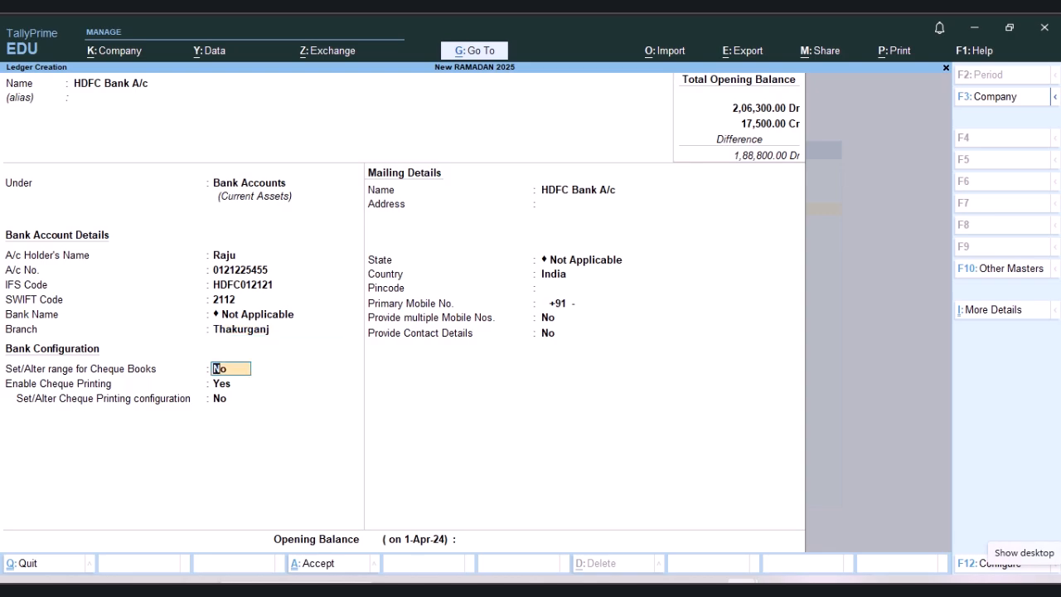
Step: Enable a cheque book range for HDFC Bank A/c starting at number 215454 with 25 cheques and an unnamed cheque book
text(y)
key(Return)
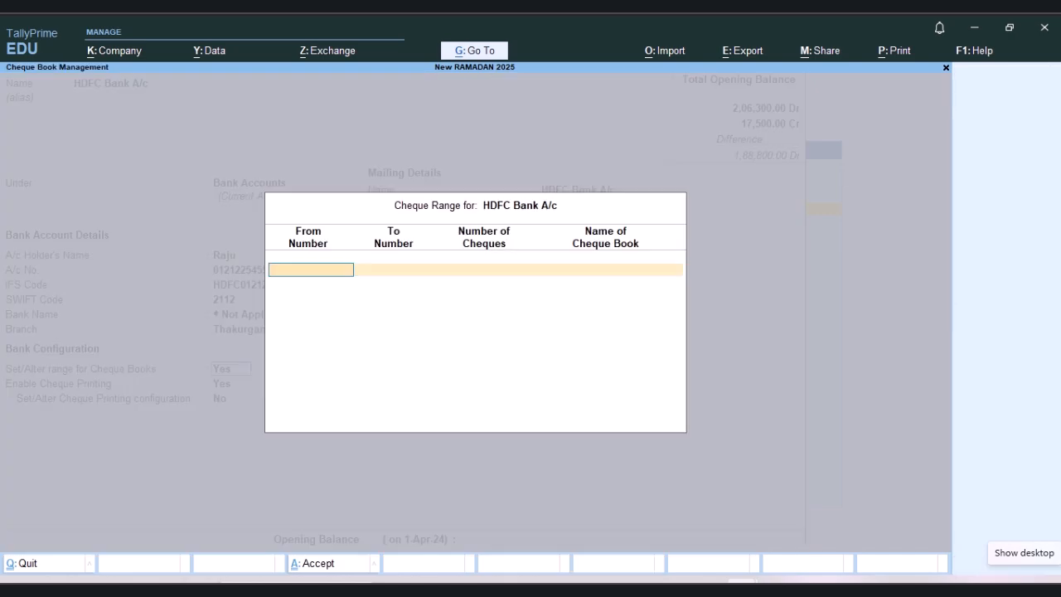
text(215454)
key(Return)
key(Return)
text(25)
key(Return)
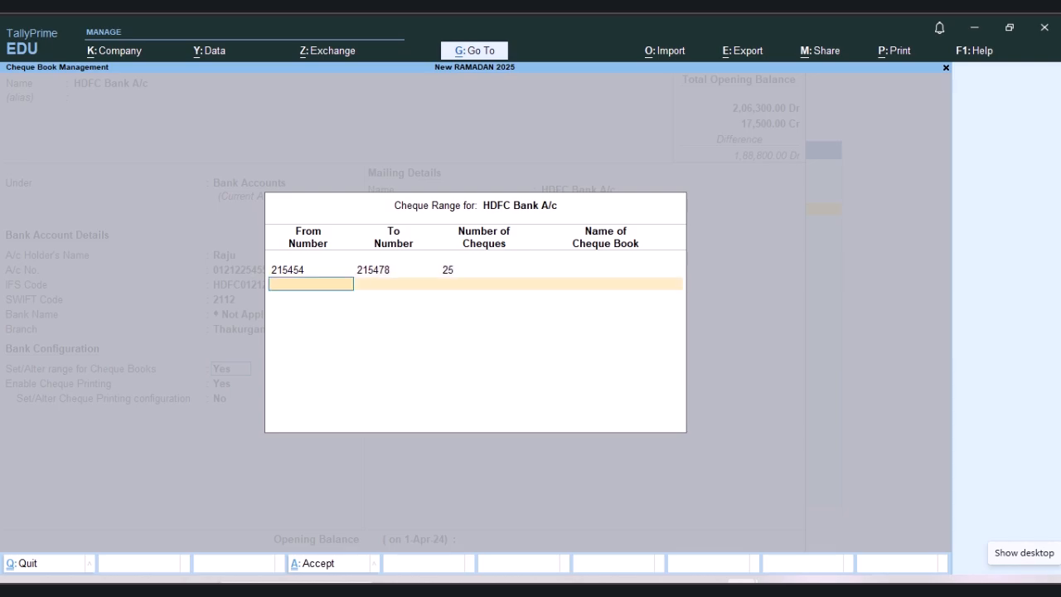
key(Up)
key(Return)
key(Return)
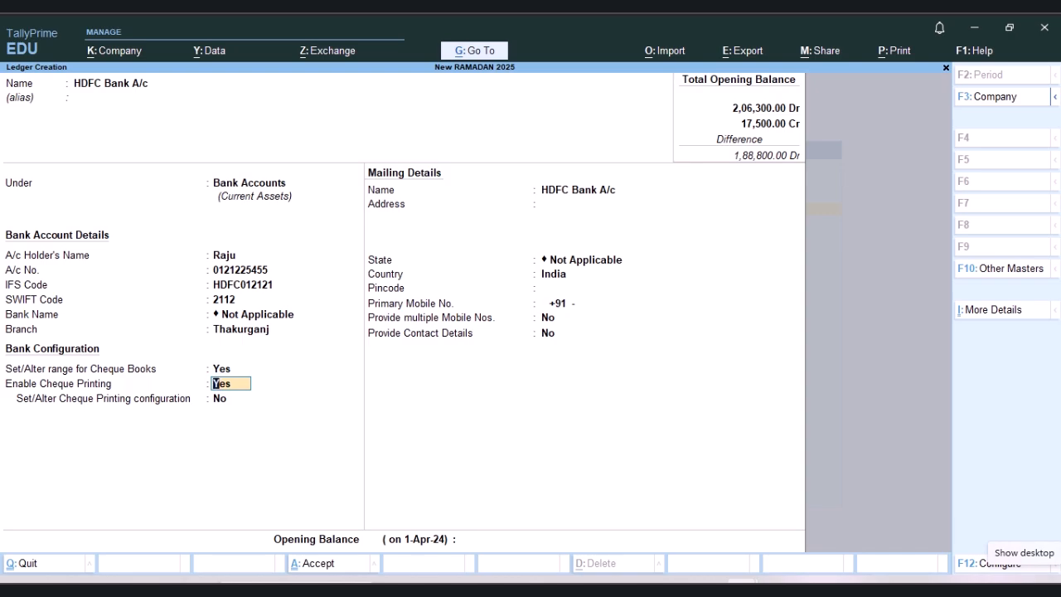
Step: Reopen the HDFC Bank A/c cheque range and review its entries
key(Up)
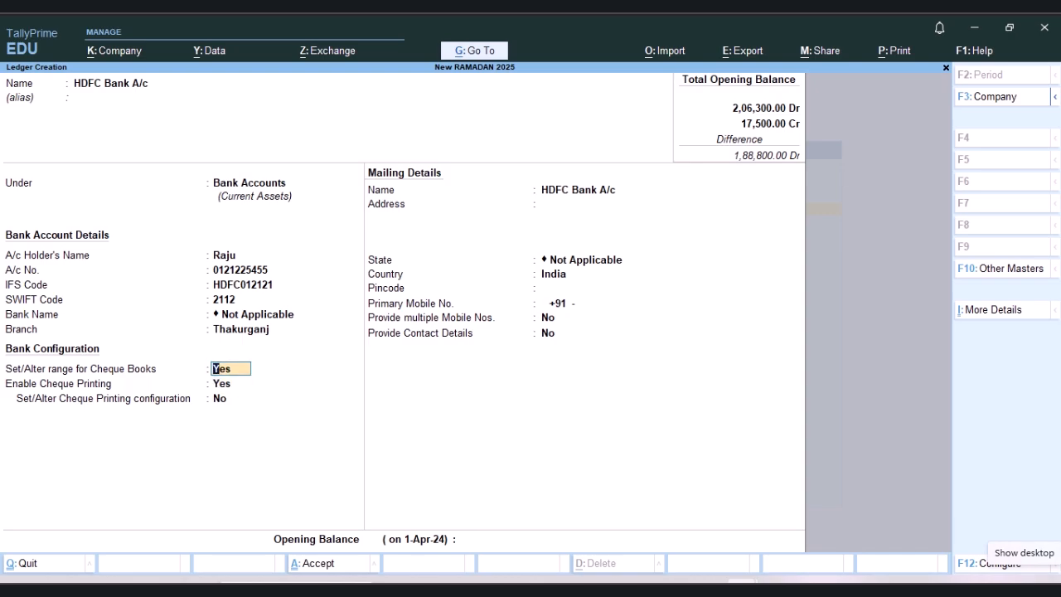
key(Return)
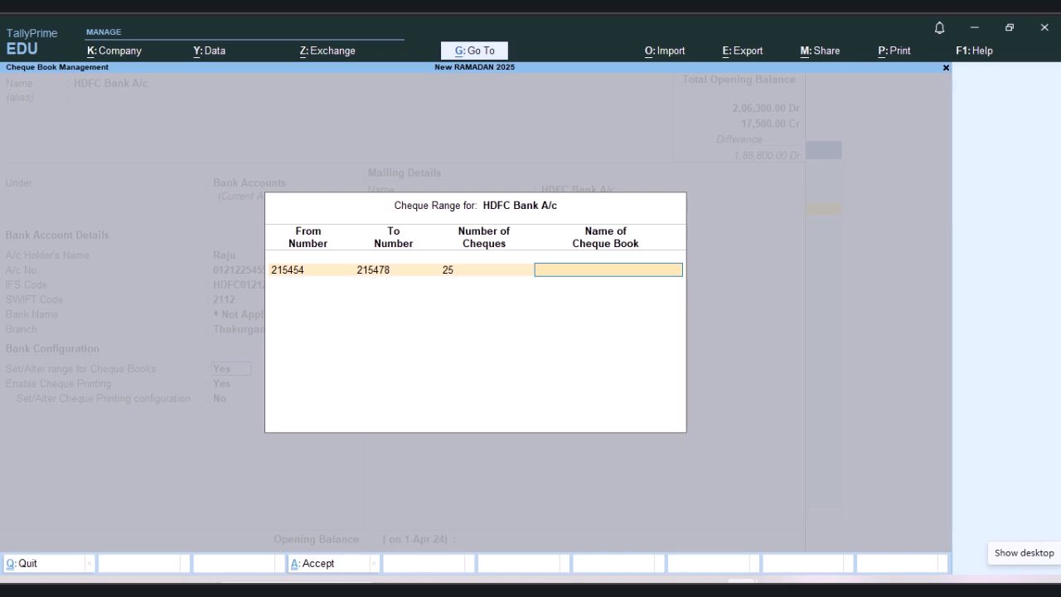
key(Return)
key(Return)
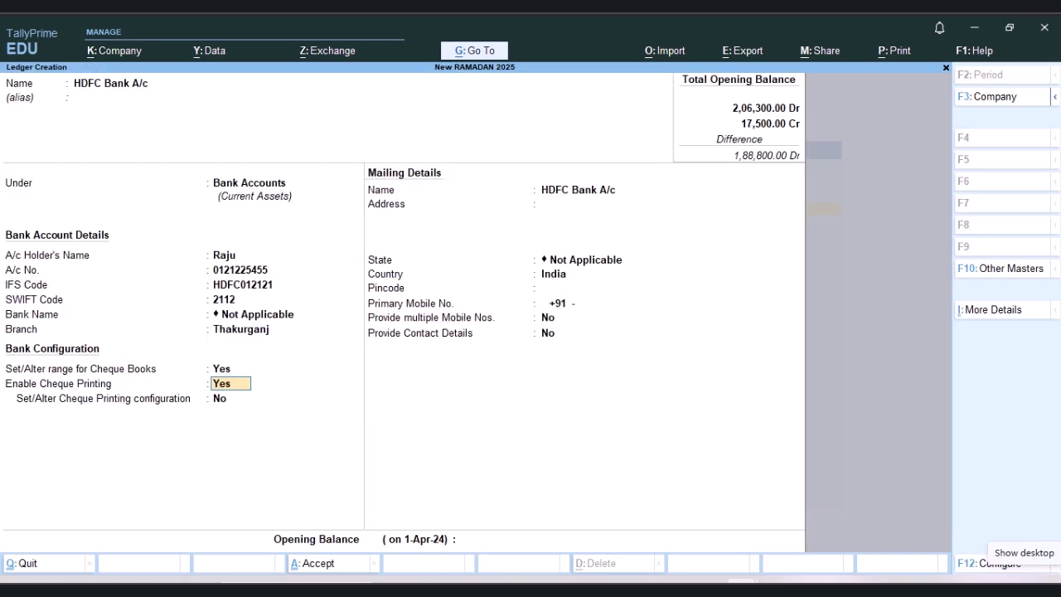
Step: Keep cheque printing enabled without altering its configuration, and keep the default mailing details for HDFC Bank A/c
key(Return)
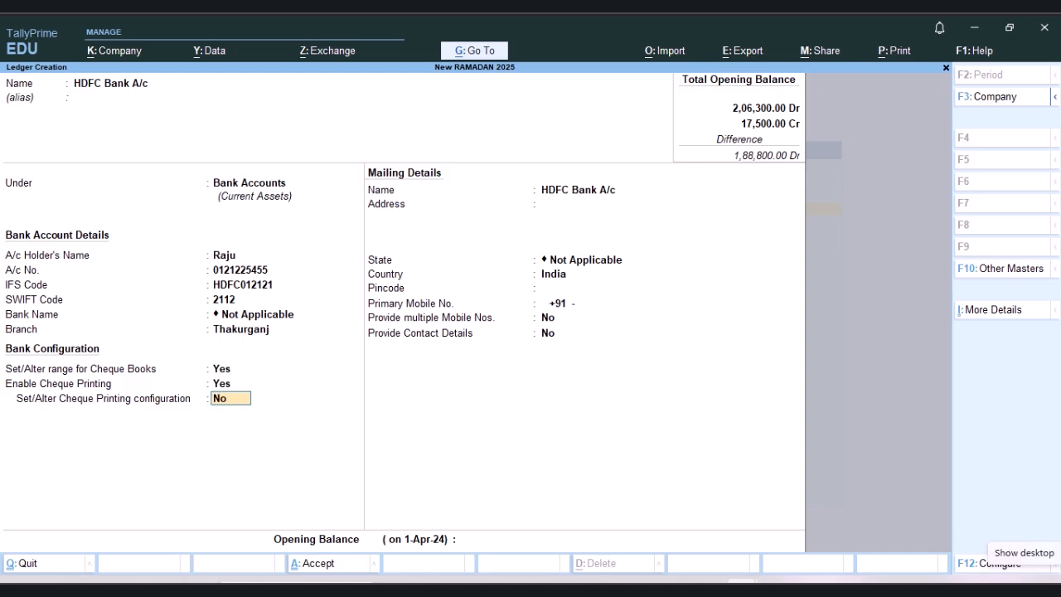
key(Return)
key(Return)
key(Return)
key(Return)
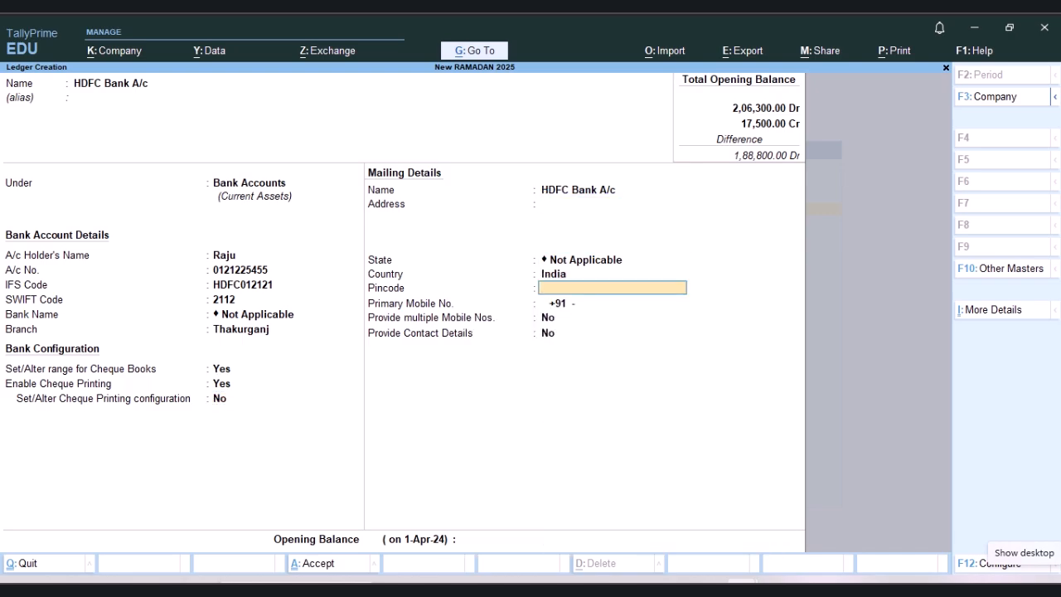
key(Return)
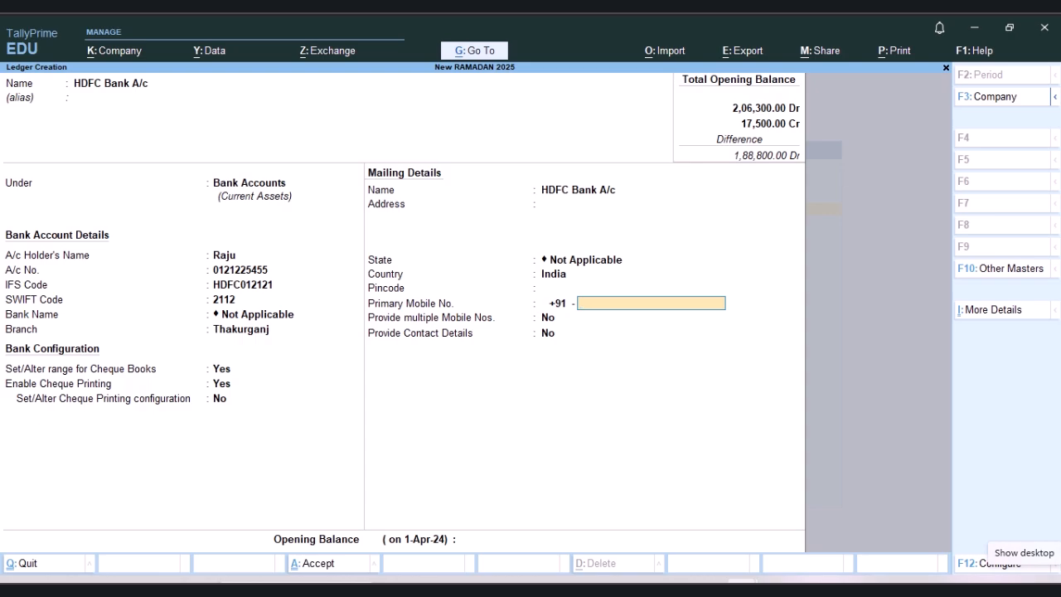
Step: Enter the bank ledger's primary mobile number and keep multiple mobile numbers and contact details set to No
text(12121212121)
key(Return)
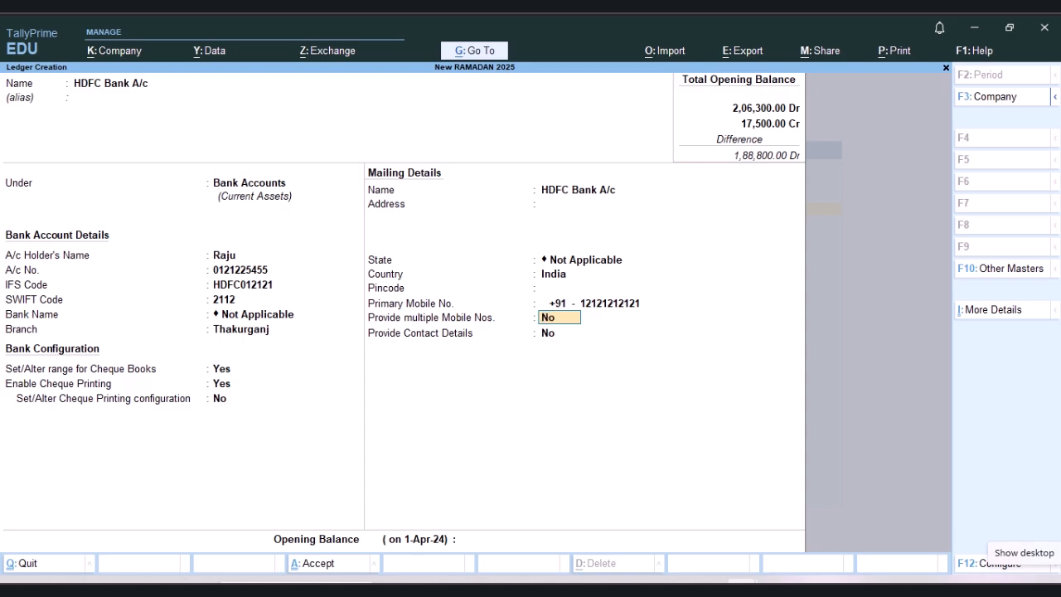
key(Up)
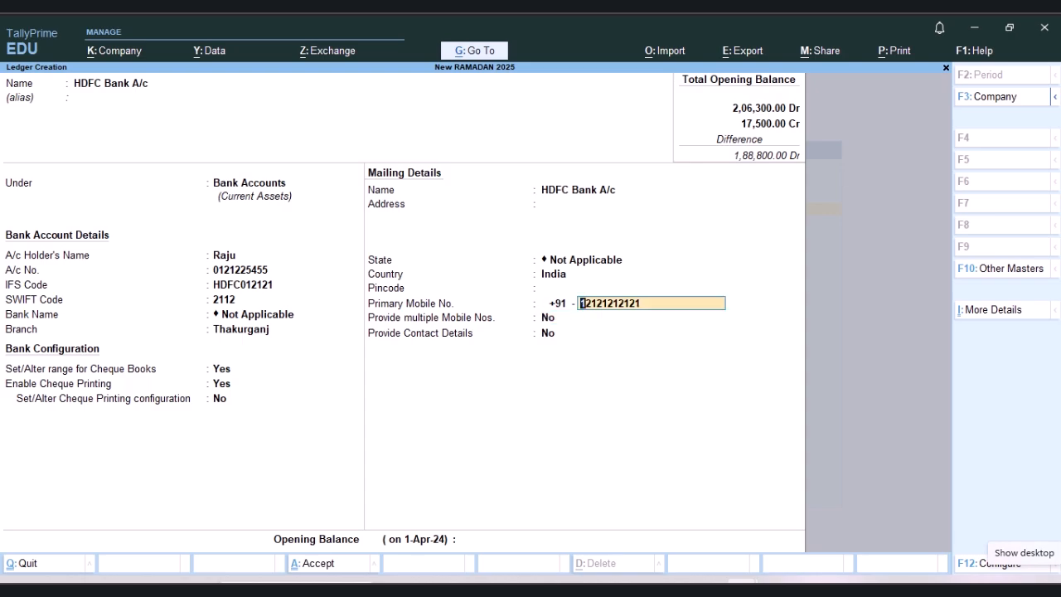
key(Return)
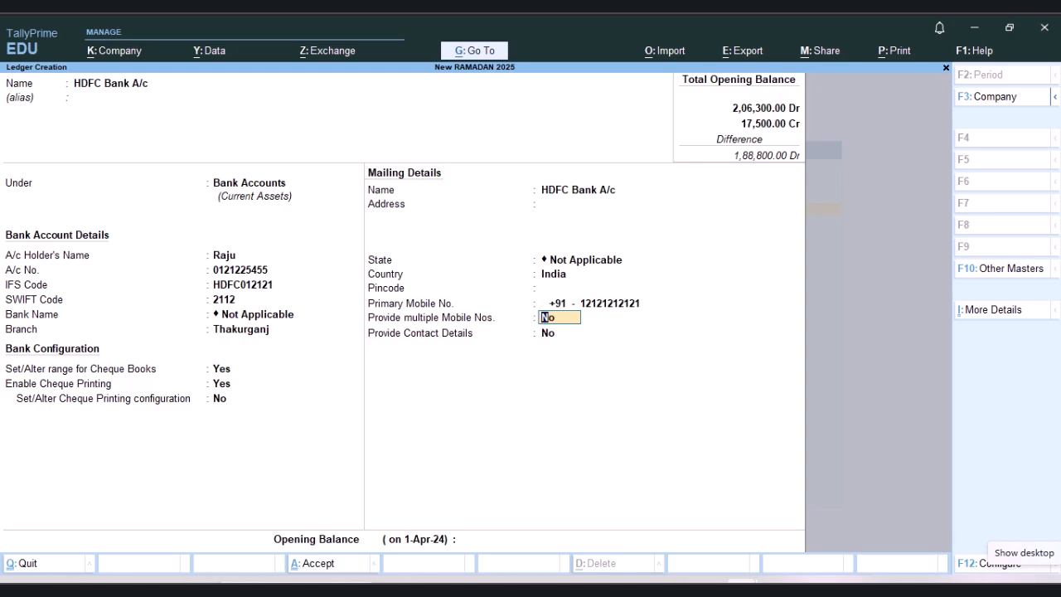
key(Return)
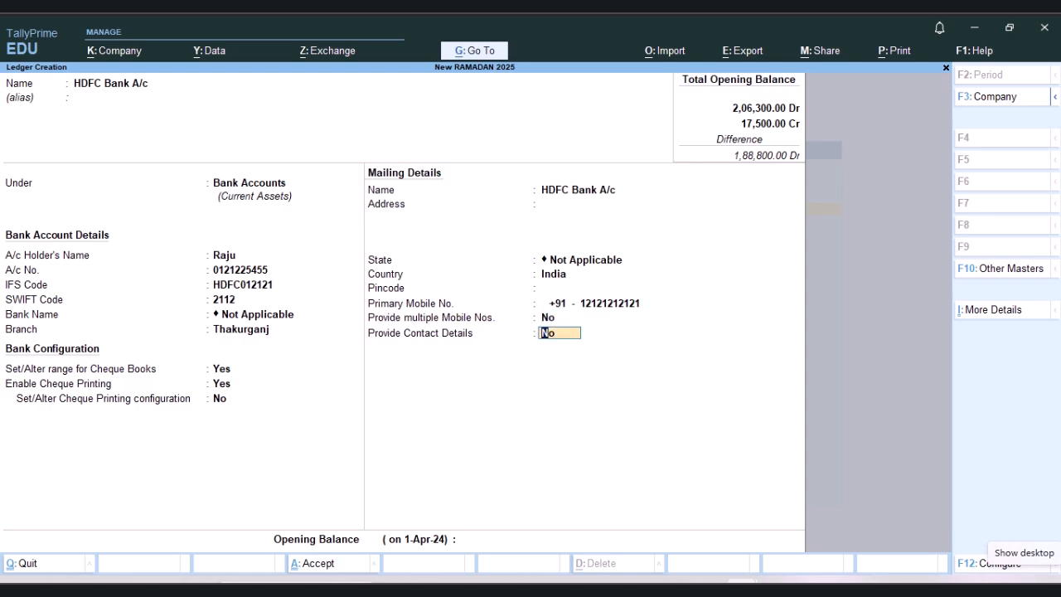
key(Return)
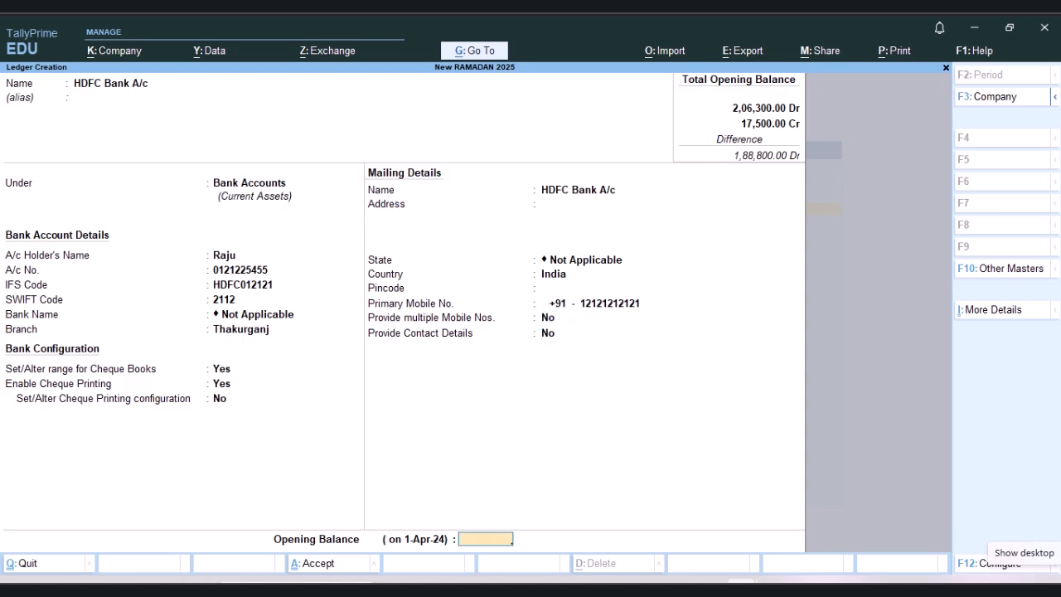
Step: Set the HDFC Bank A/c opening balance to 14000 Dr, save the ledger and return to the Gateway of Tally
text(14000)
key(Return)
key(BackSpace)
key(Return)
key(Return)
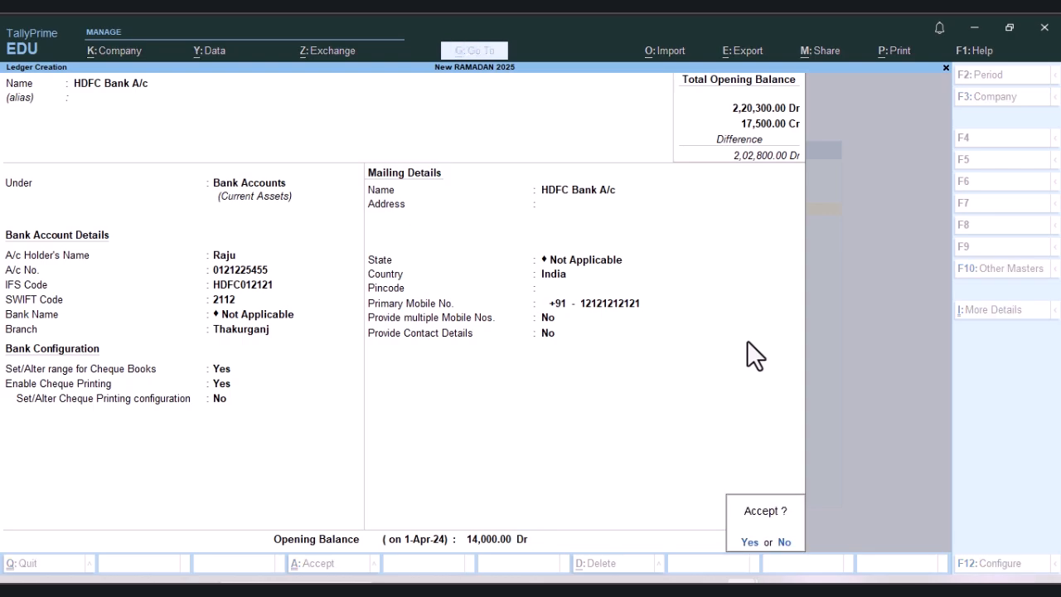
key(y)
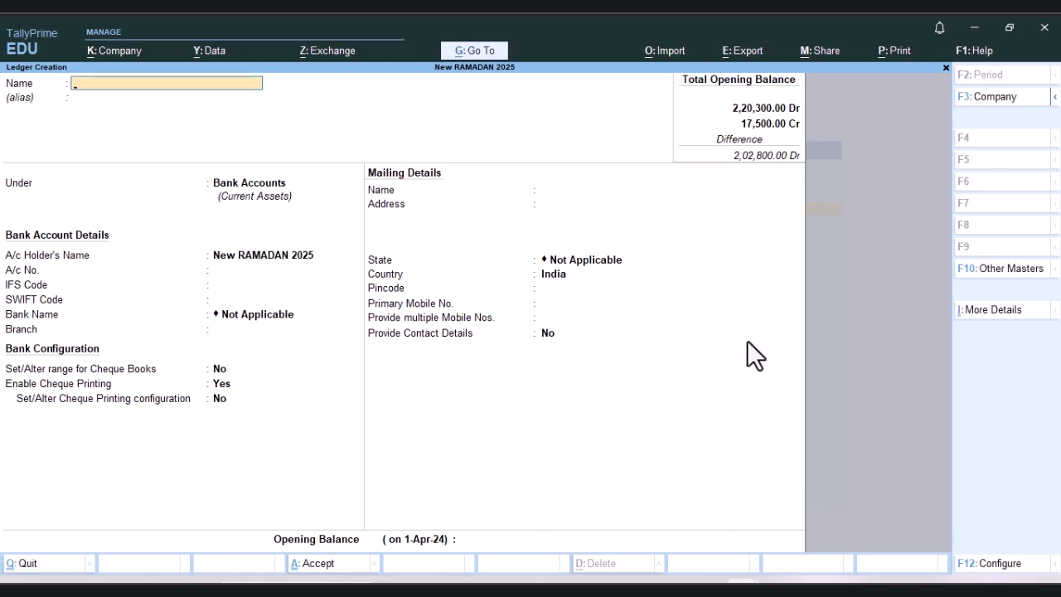
key(Escape)
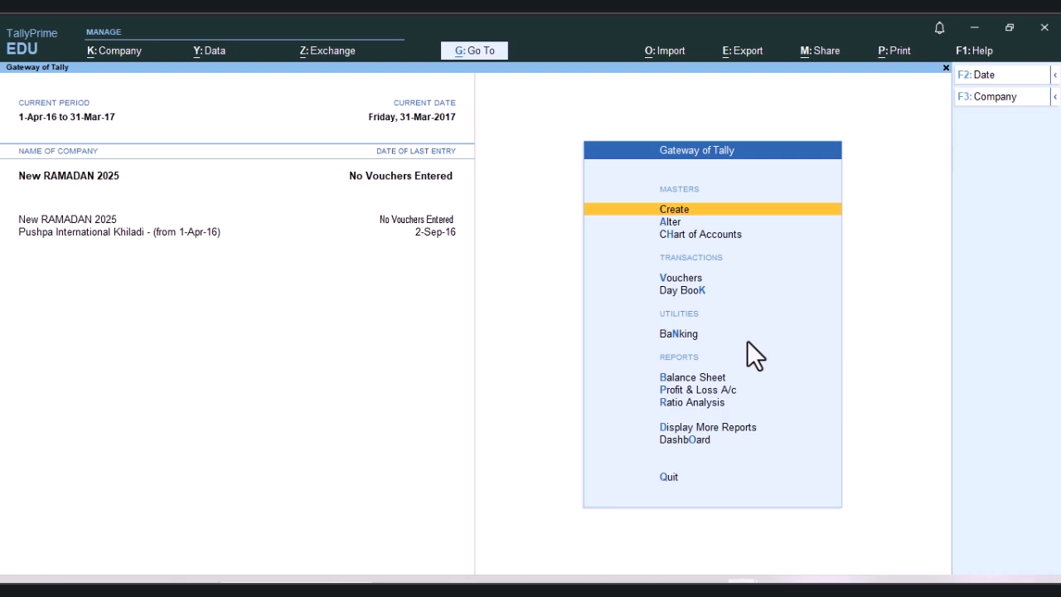
Step: Create a new group named Salary A/c and place it under Primary
key(Return)
key(Return)
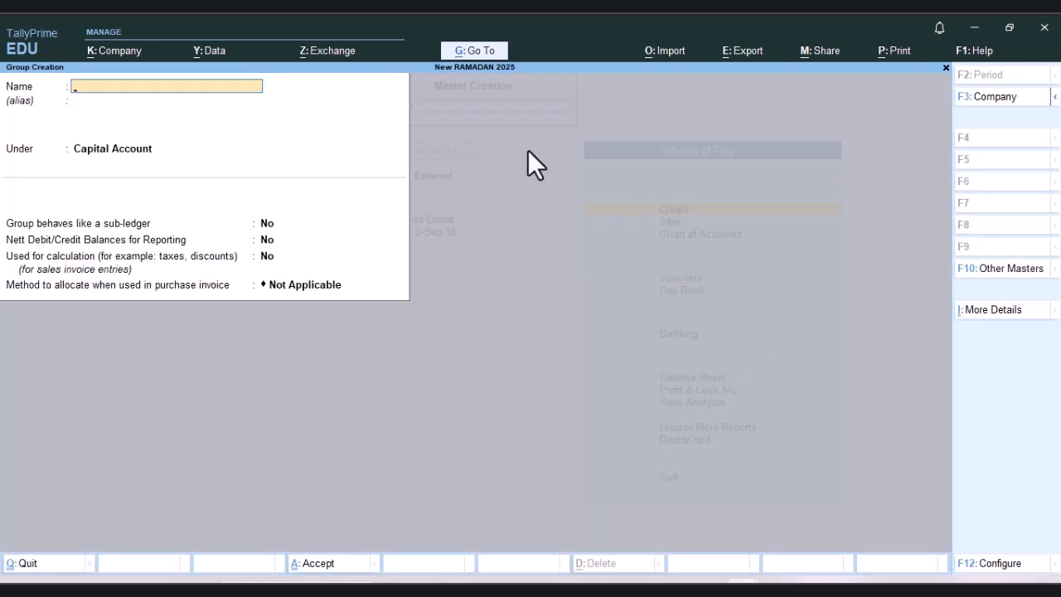
text(Salary A/)
key(Return)
key(Return)
key(Up)
key(Up)
key(Up)
key(Up)
key(Up)
key(Up)
key(Down)
key(Return)
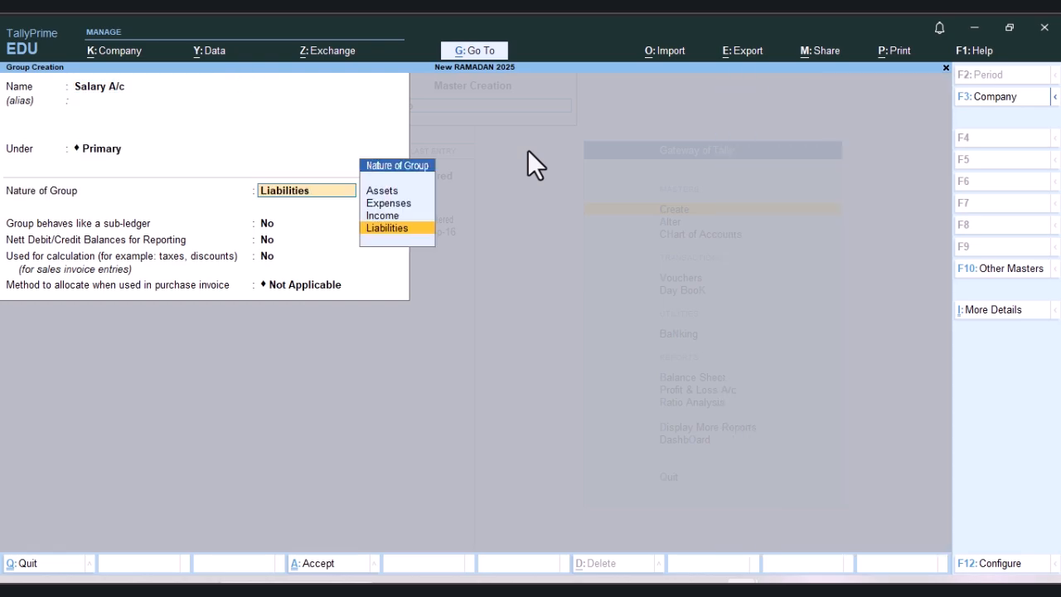
Step: Set the Salary A/c group's nature to Expenses without affecting gross profits, keep the other defaults, save it and return to the Gateway of Tally
key(Up)
key(Up)
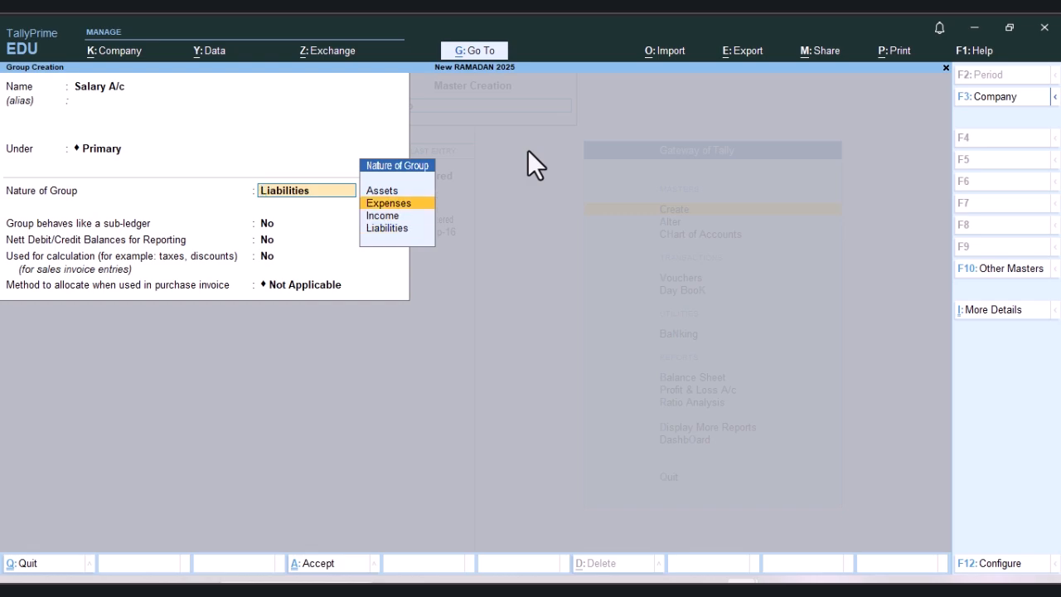
key(Return)
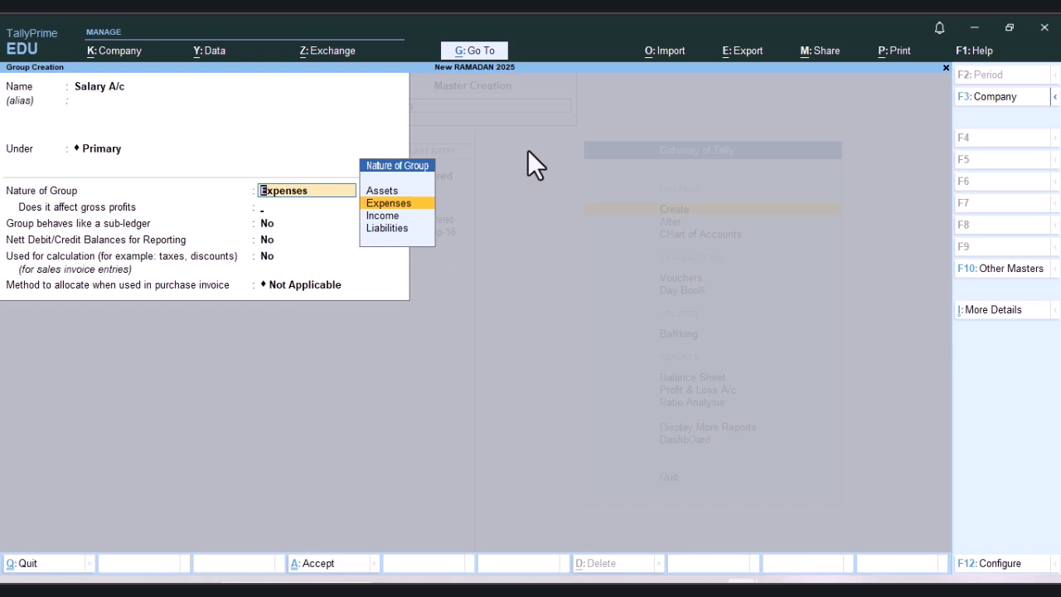
key(Return)
key(Return)
key(Return)
key(Return)
key(Return)
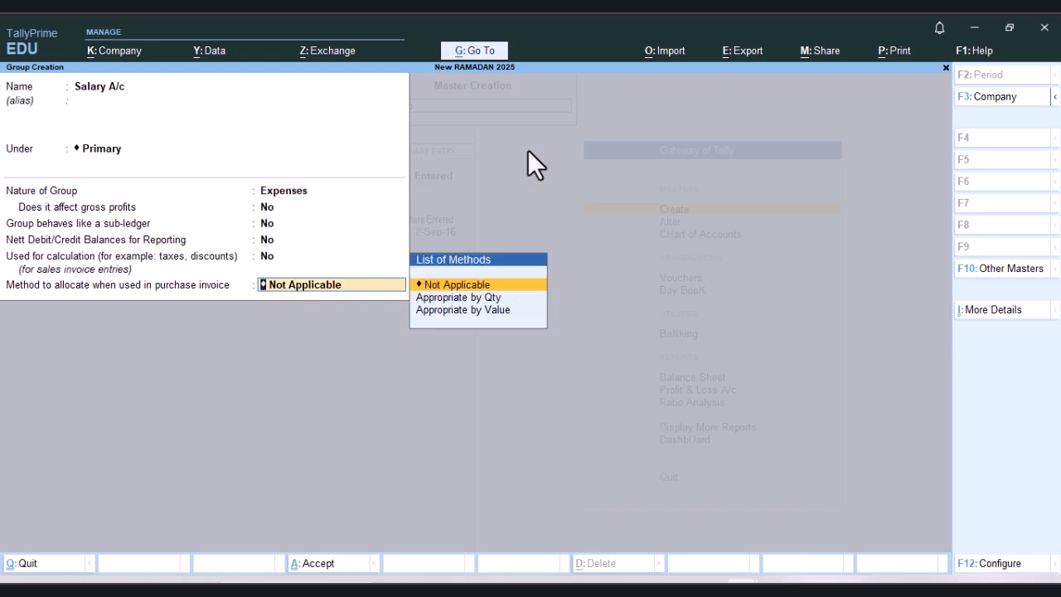
key(Return)
key(Escape)
key(y)
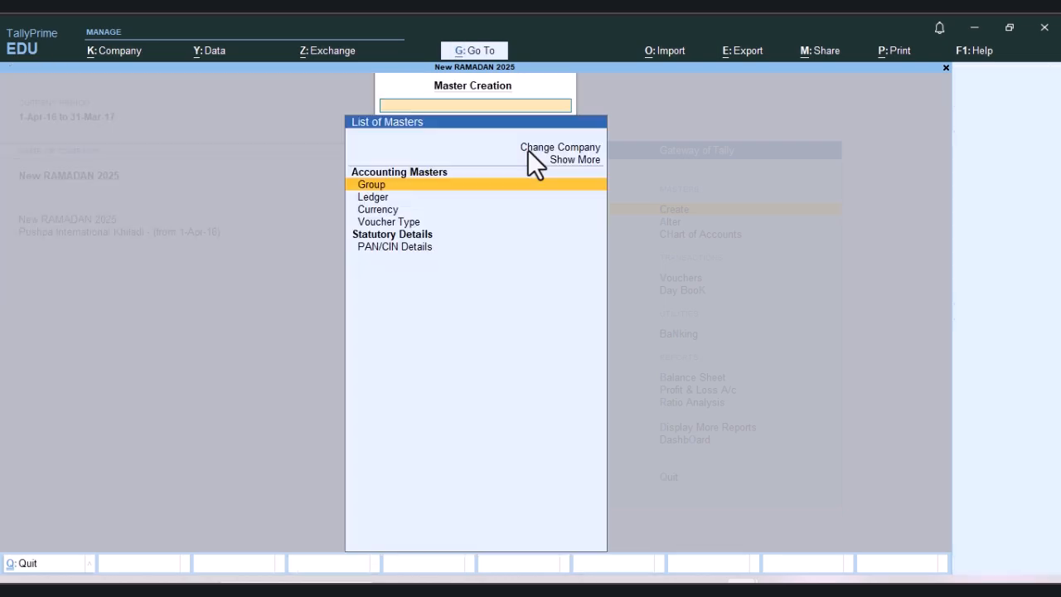
key(Escape)
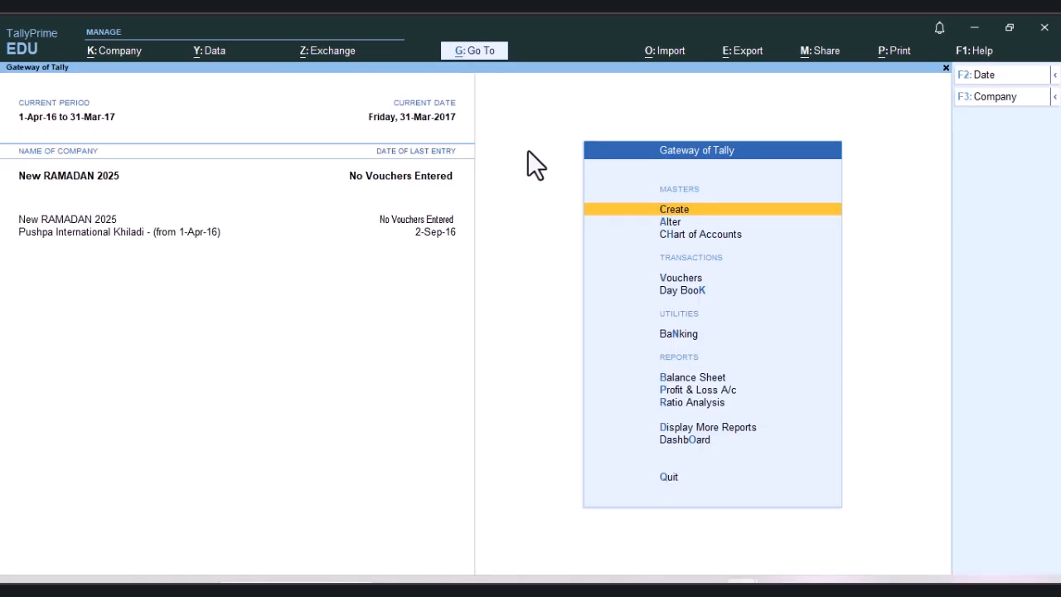
Step: Start a new ledger and name it with the employee's first name followed by "Employee"
key(Return)
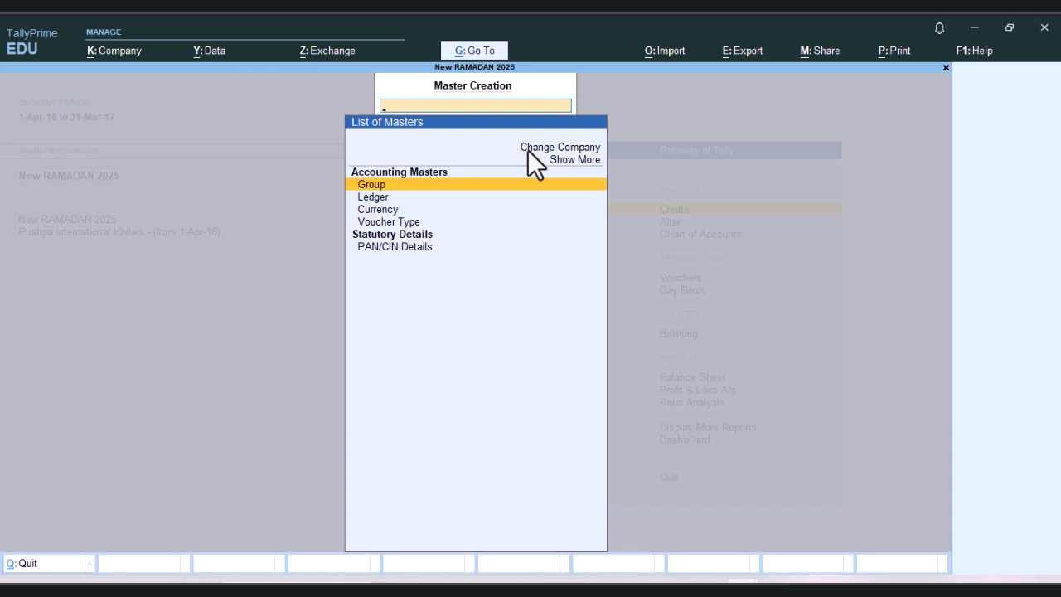
key(Down)
key(Return)
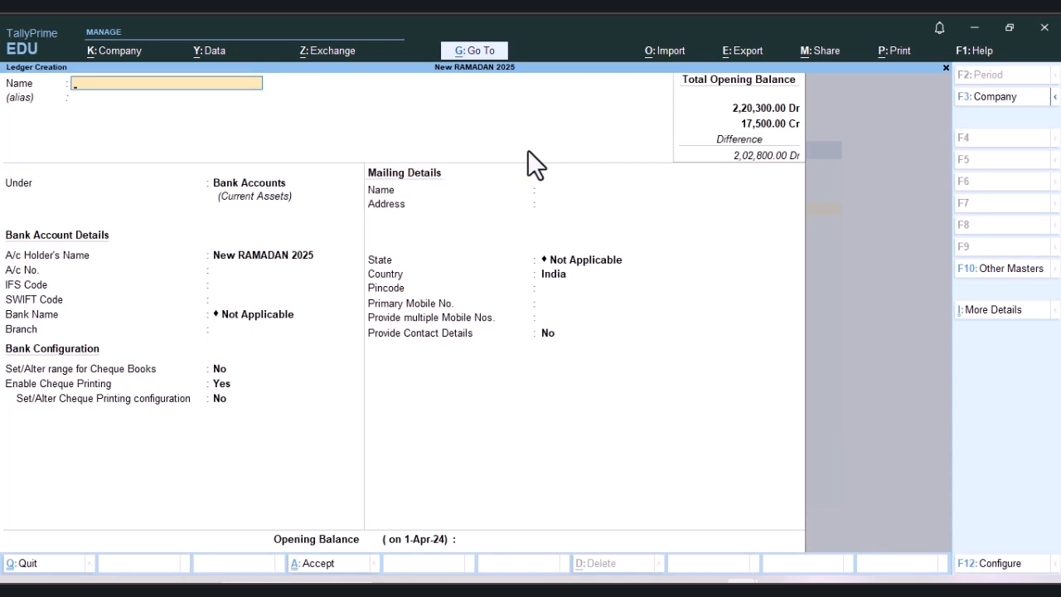
text(Taniya Employee)
key(Return)
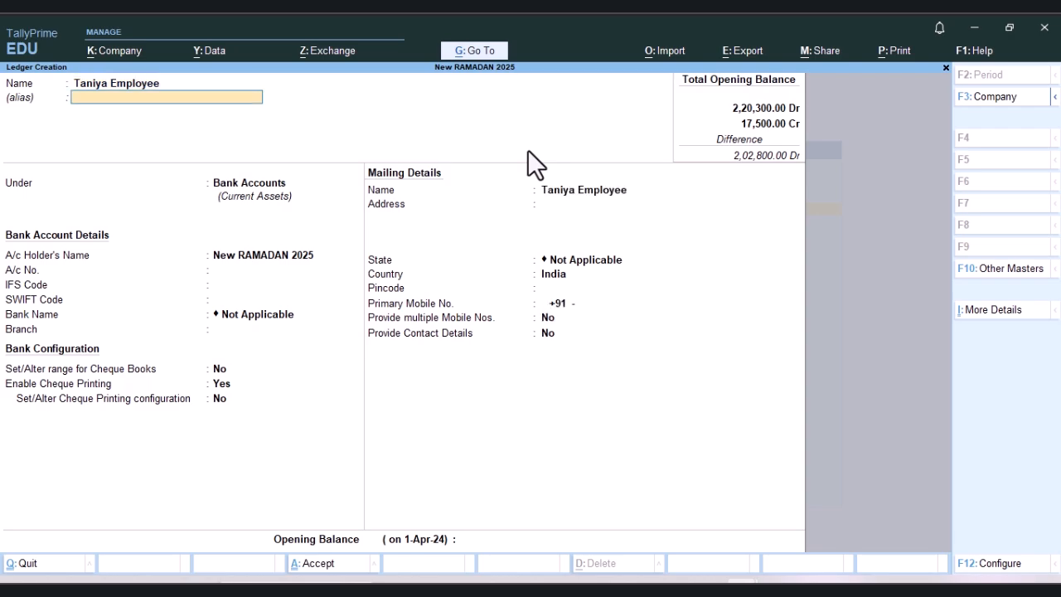
Step: Place the employee ledger under the Salary A/c group, leaving the alias empty and the type of ledger as Not Applicable
key(Return)
text(S)
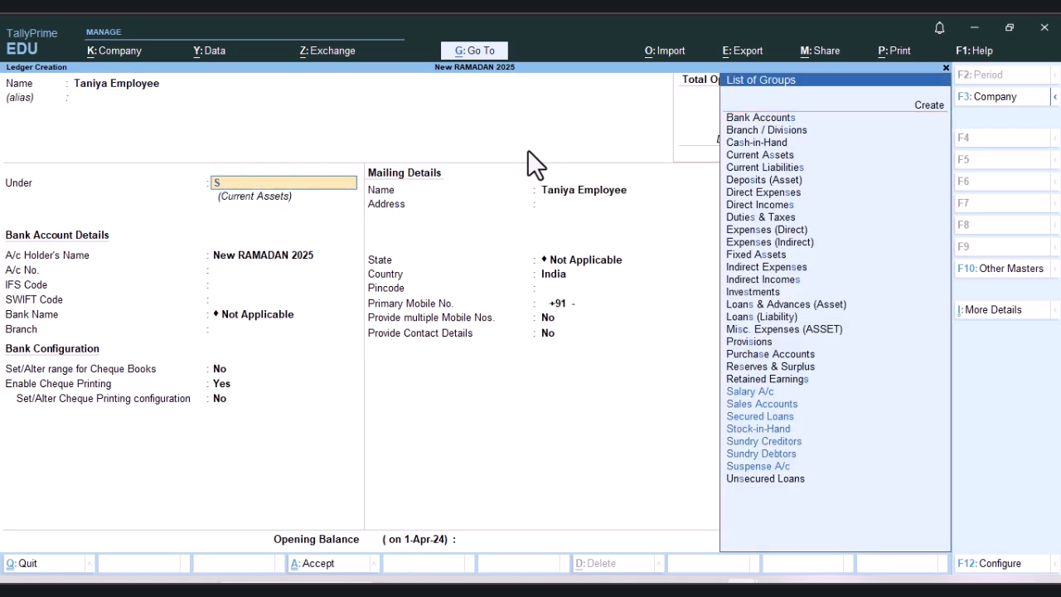
key(Down)
key(Down)
key(Up)
key(Down)
key(Up)
key(Down)
key(Up)
key(Down)
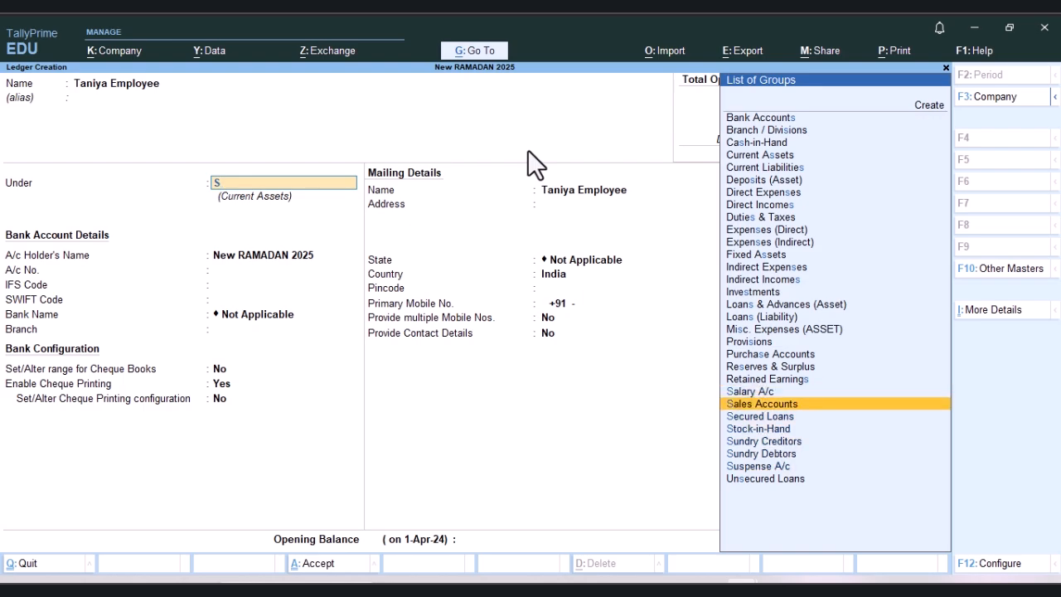
key(Up)
key(Return)
Step: Keep the employee ledger's default mailing, contact and bank details, and leave the PAN/IT number empty
key(Return)
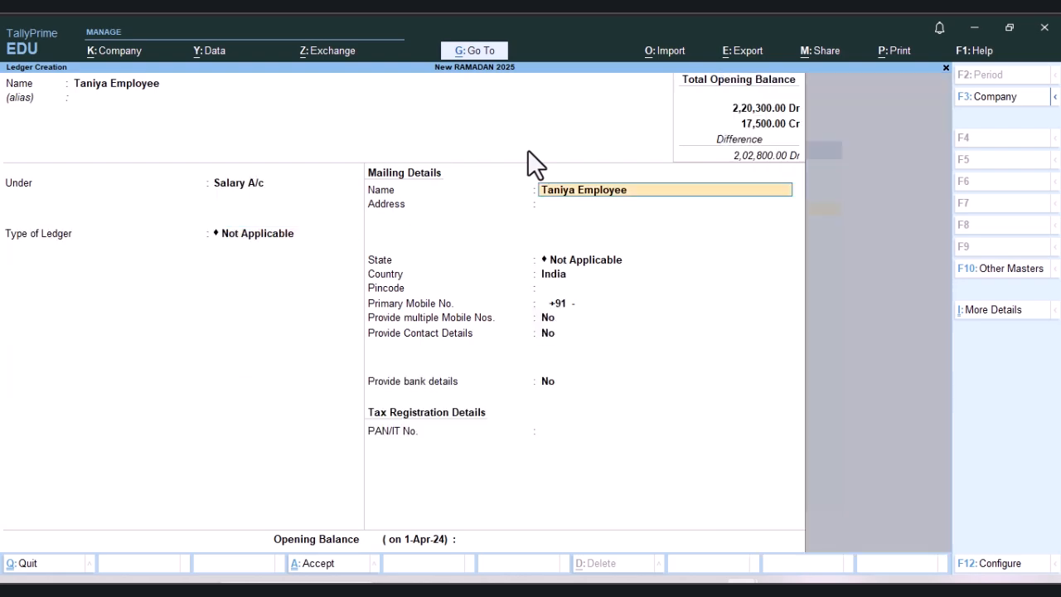
key(Return)
key(Return)
key(Return)
key(Return)
key(Return)
key(Return)
key(Return)
key(Return)
Step: Set the employee ledger's opening balance to 5000 Dr and save the ledger
key(Return)
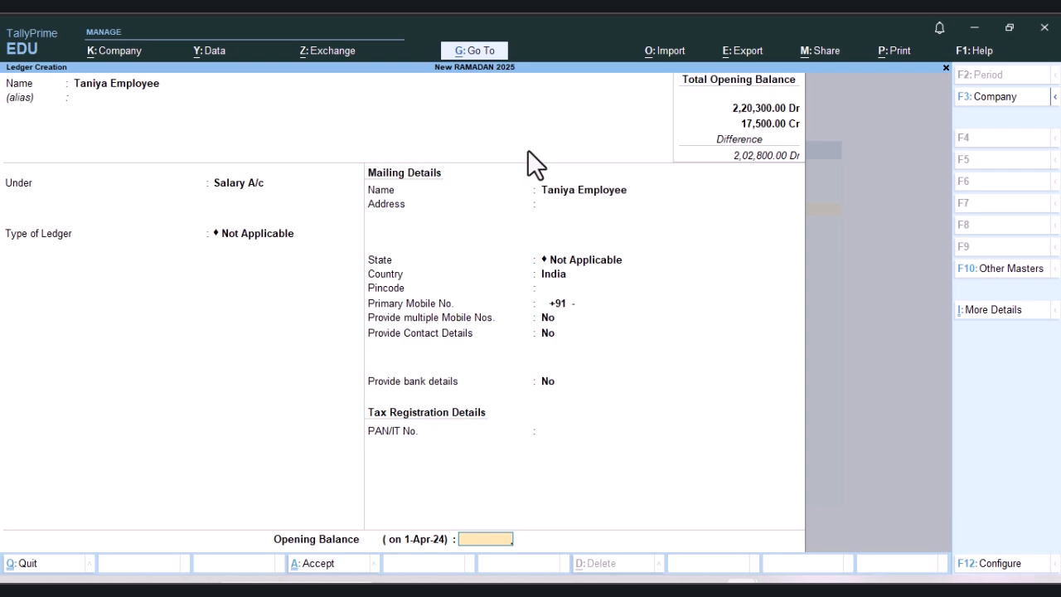
text(5000)
key(Return)
key(Return)
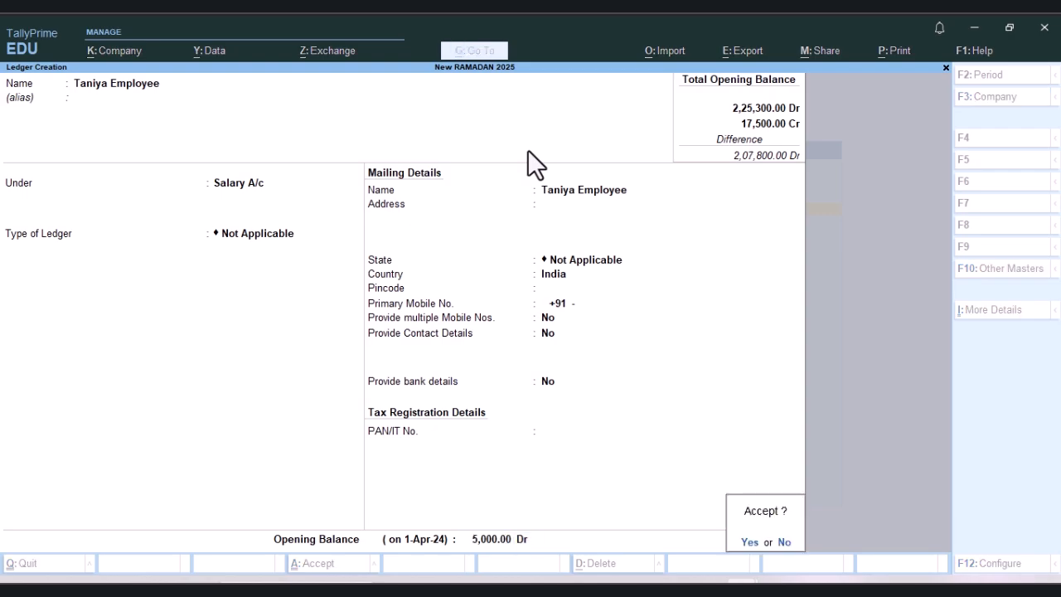
key(Return)
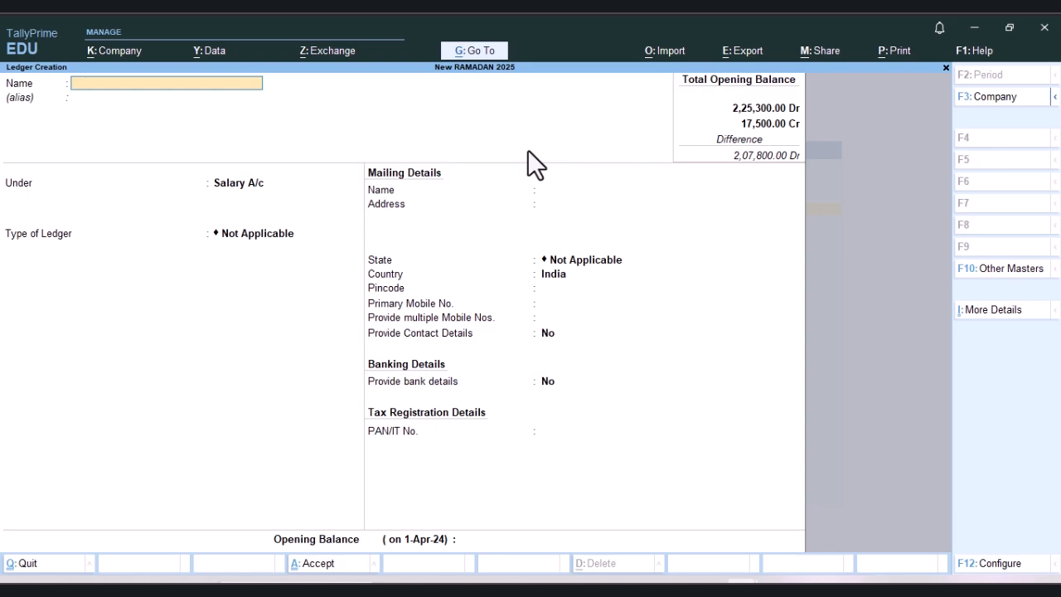
Step: Name the next ledger with the second employee's first name followed by "Recep", keeping it under Salary A/c
text(Pooja Recep)
key(Return)
key(Return)
key(Return)
key(Return)
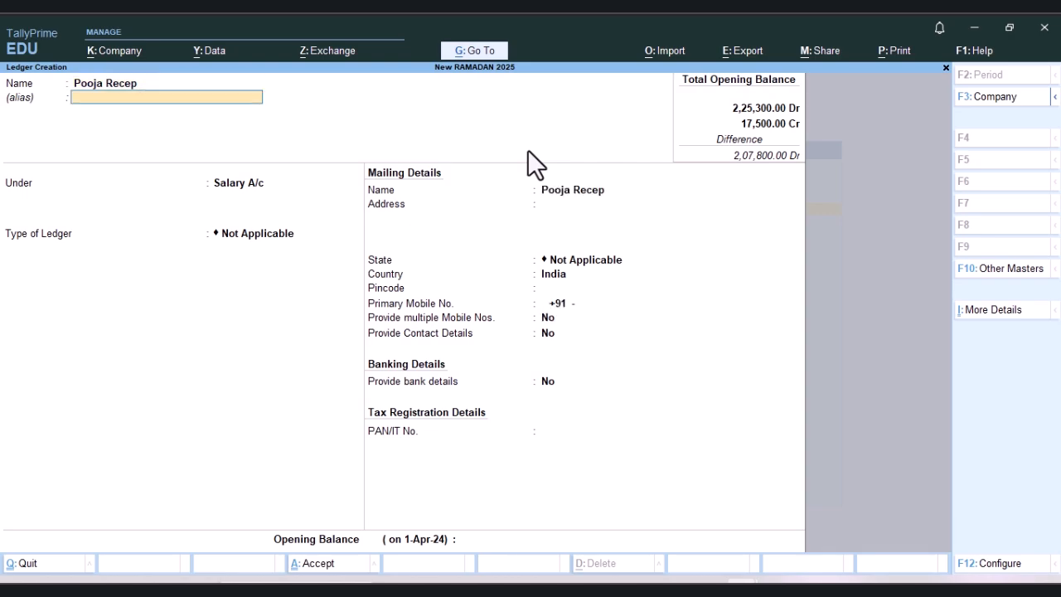
Step: Keep the second employee ledger's default mailing and bank details, set its opening balance to 22,000 Dr and save it
key(Return)
key(Return)
key(Return)
key(Return)
key(Return)
key(Return)
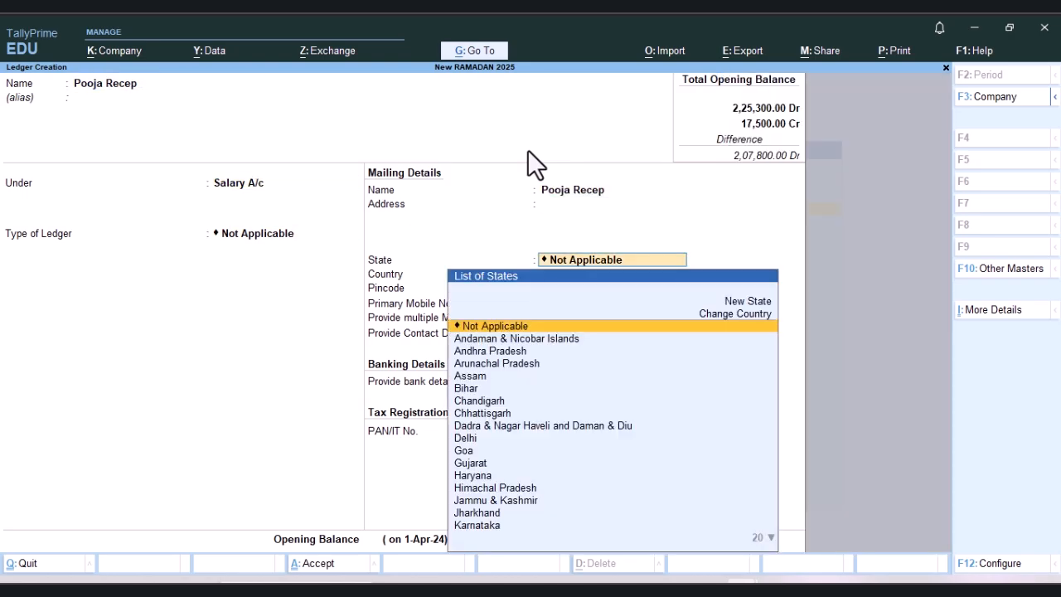
key(Return)
key(Return)
key(Return)
key(Return)
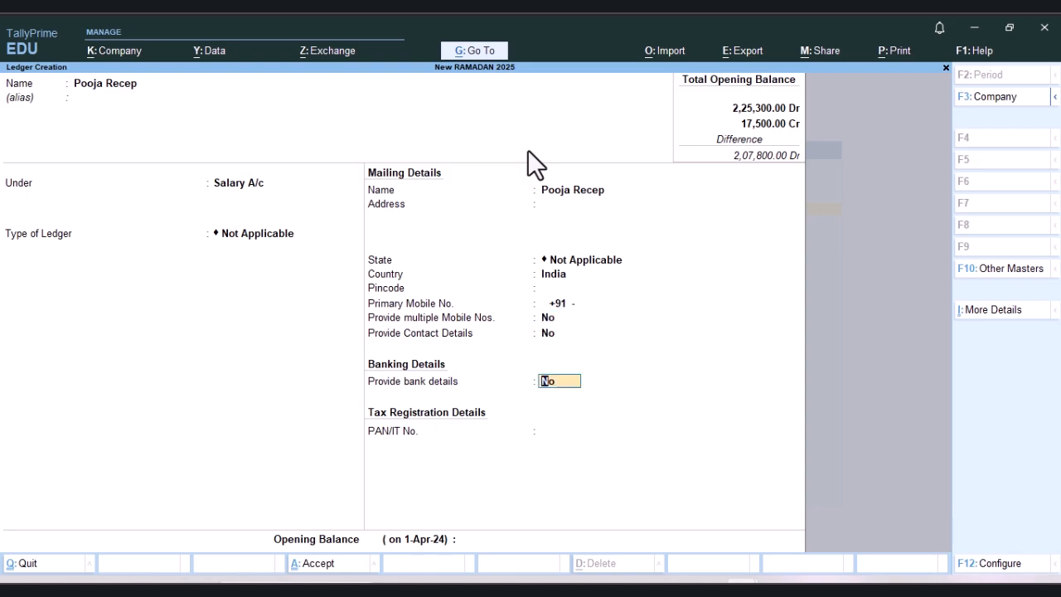
text(2)
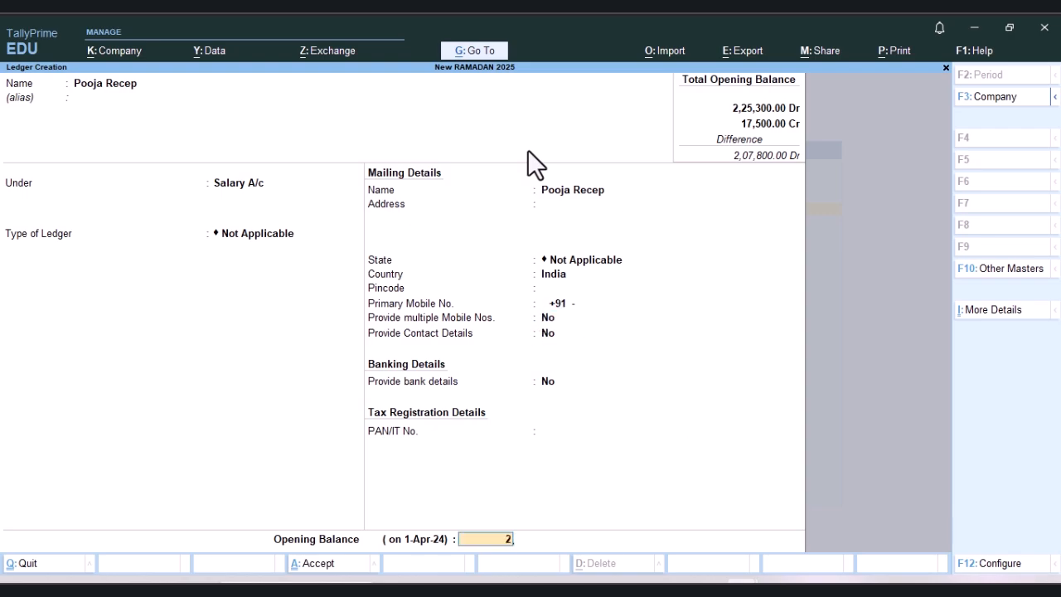
text(2,000)
key(Return)
key(Return)
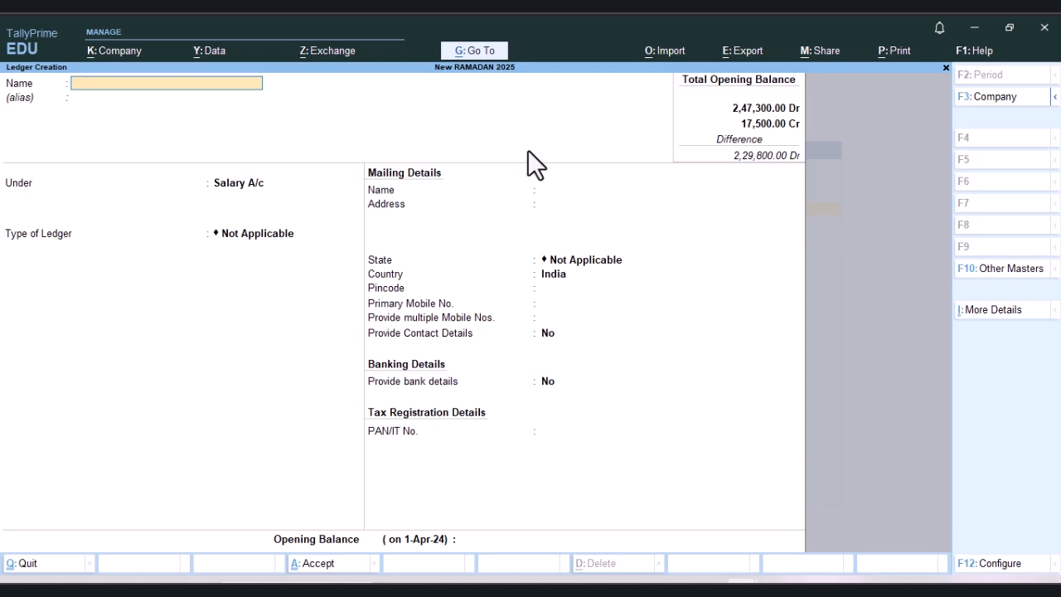
Step: Leave ledger creation and start a new group named Students Reg, keeping it under Primary with no alias
key(Escape)
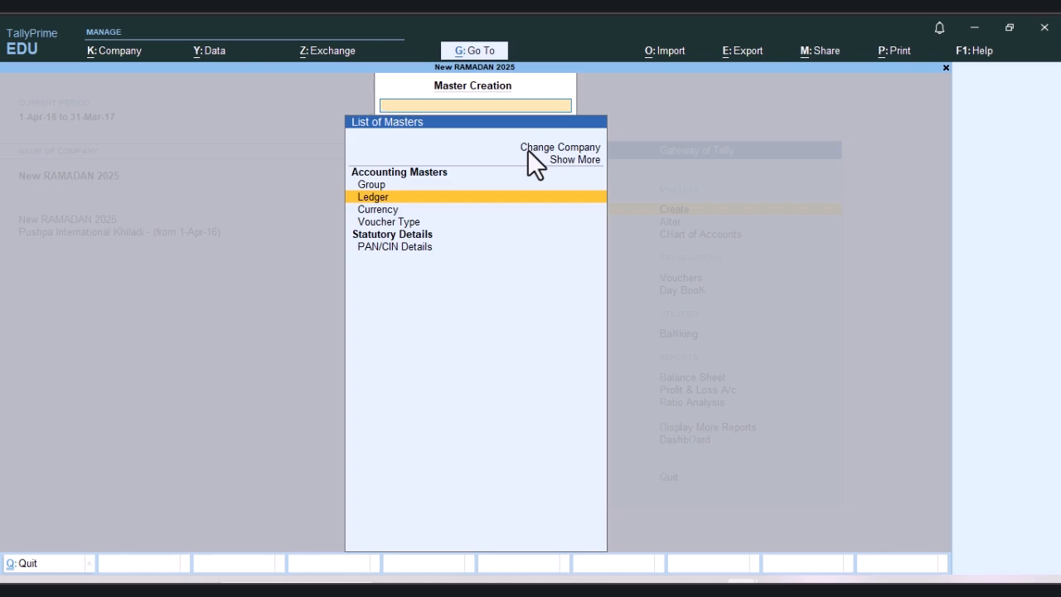
key(Up)
key(Return)
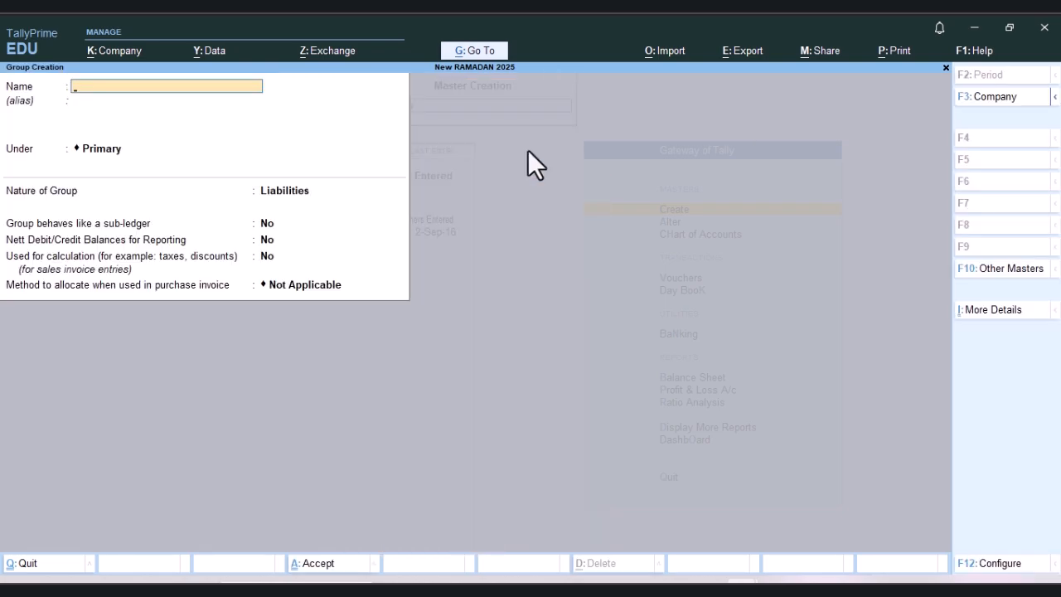
text(Students)
text(Reg)
key(Return)
key(Return)
Step: Set the Students Reg group's nature to Income, keep its remaining default options and save it
key(Return)
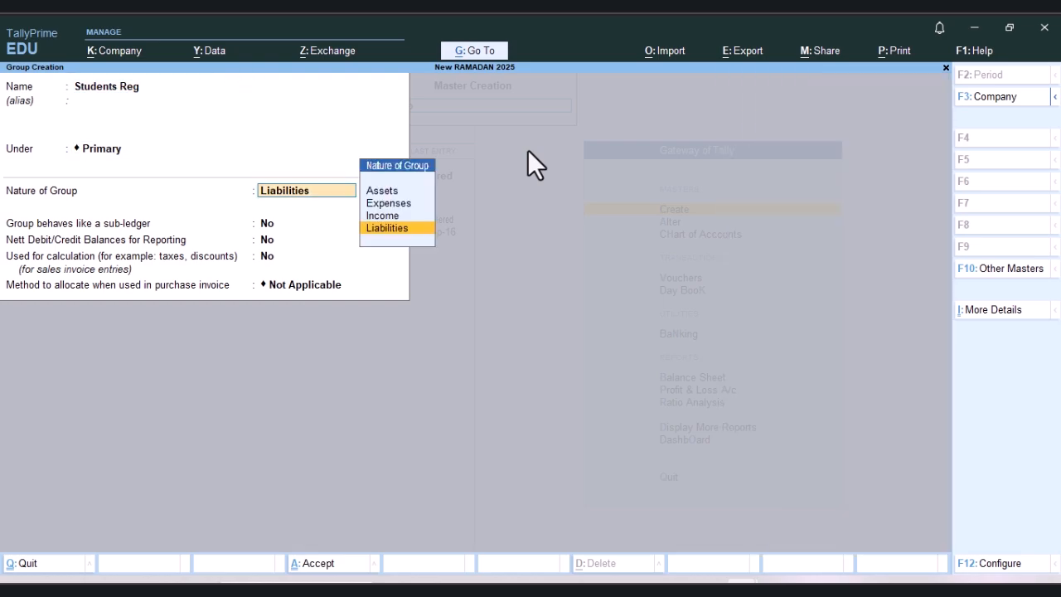
key(Up)
key(Return)
key(Return)
key(Return)
key(Return)
key(Return)
key(Return)
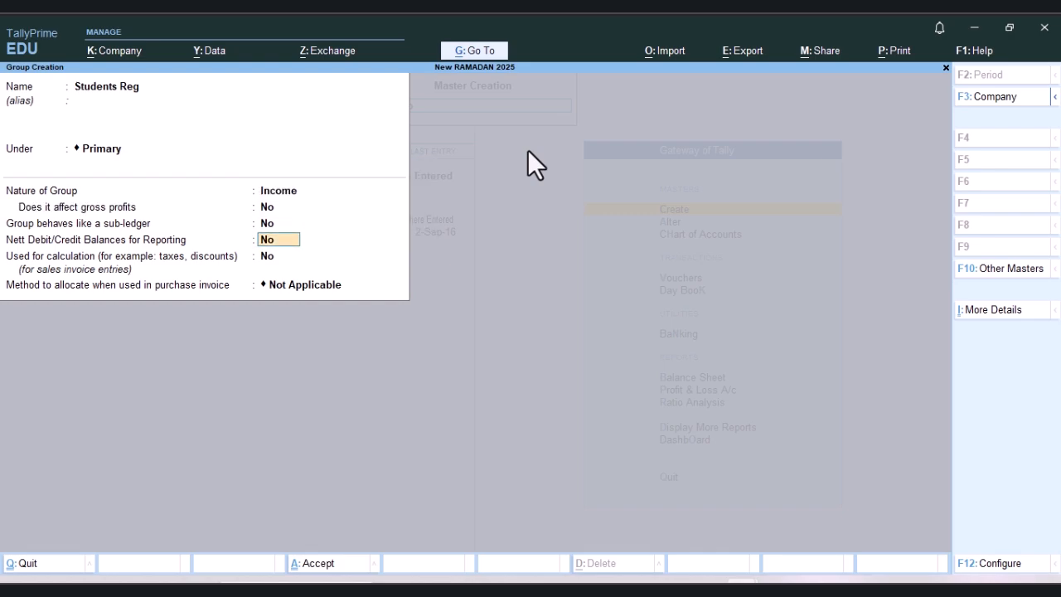
Step: Name the next group Student Fee, keeping it under Primary with no alias
text(Student)
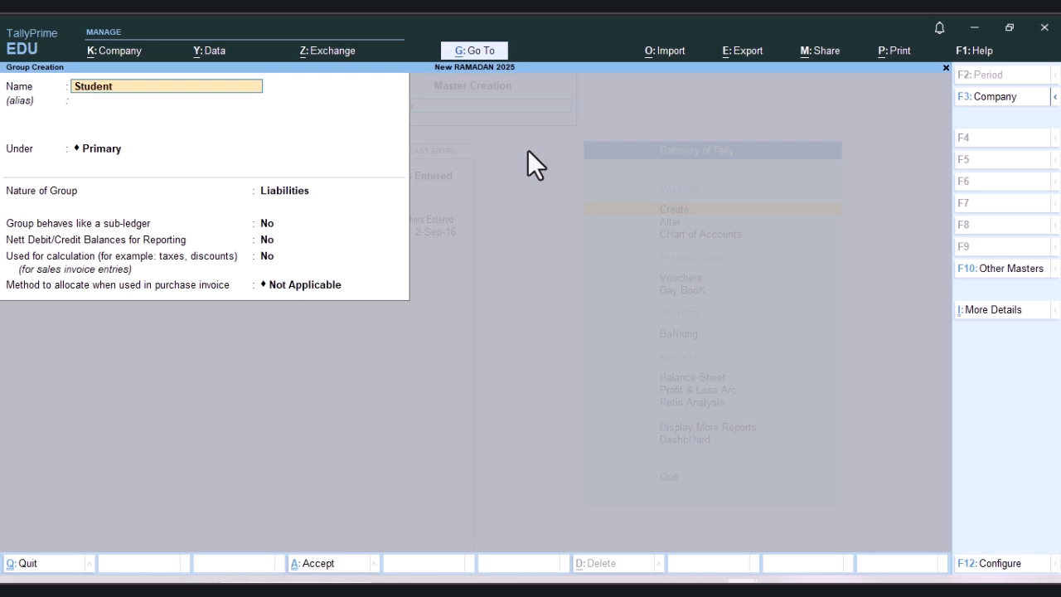
text( Fee)
key(Return)
key(Return)
key(Return)
Step: Set the Student Fee group's nature to Income, save it with the remaining defaults and return to the Gateway of Tally
key(Up)
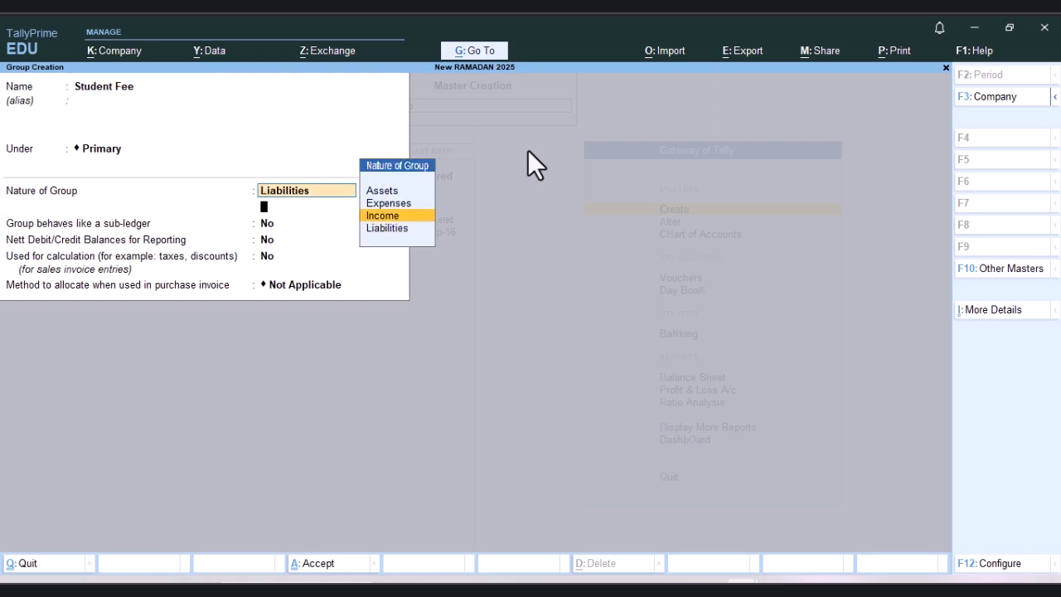
key(Return)
key(Return)
key(Return)
key(Return)
key(Return)
key(Return)
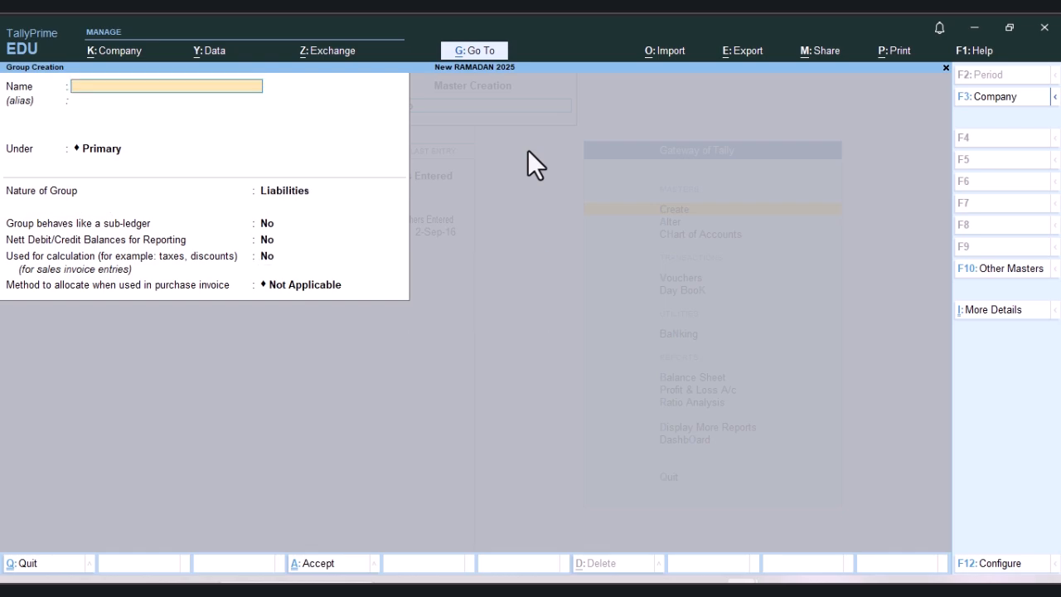
key(Escape)
key(Escape)
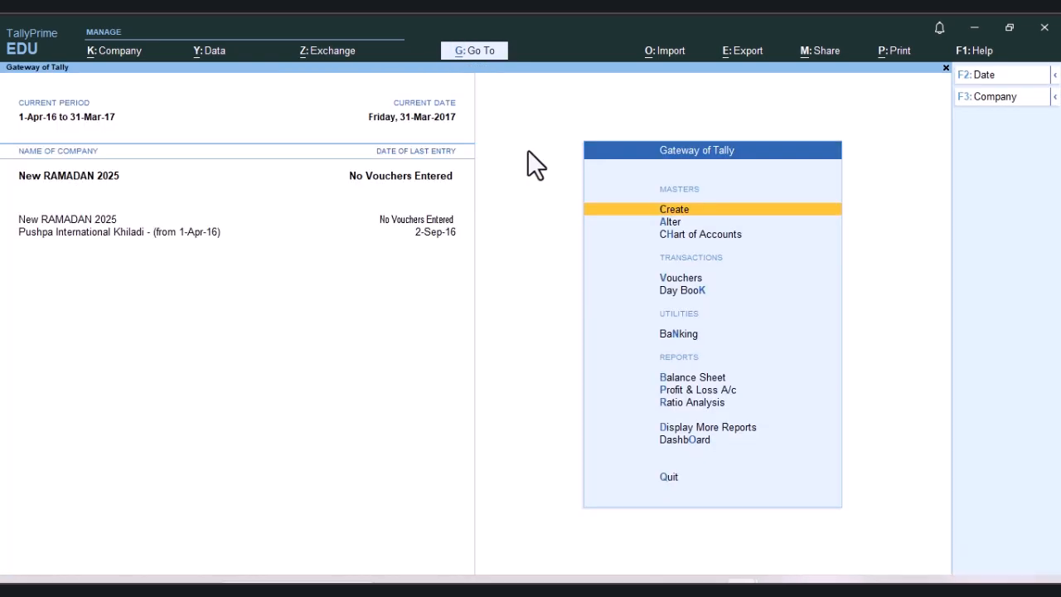
Step: Start a new ledger named with the student's first name followed by "Reg AutoCAD"
key(Return)
key(Down)
key(Return)
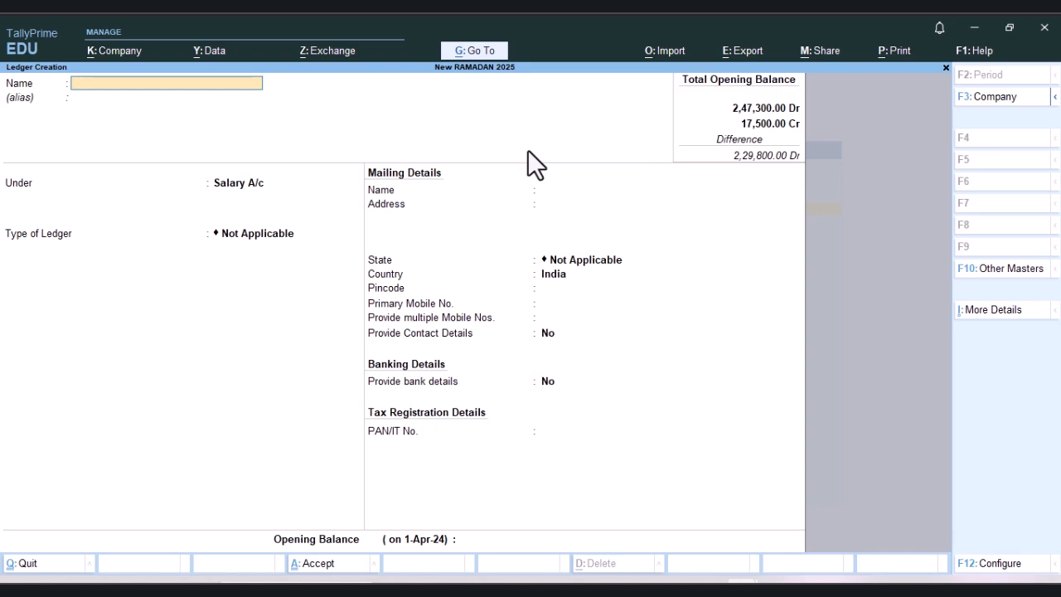
text(Sonu Reg AutoCAD)
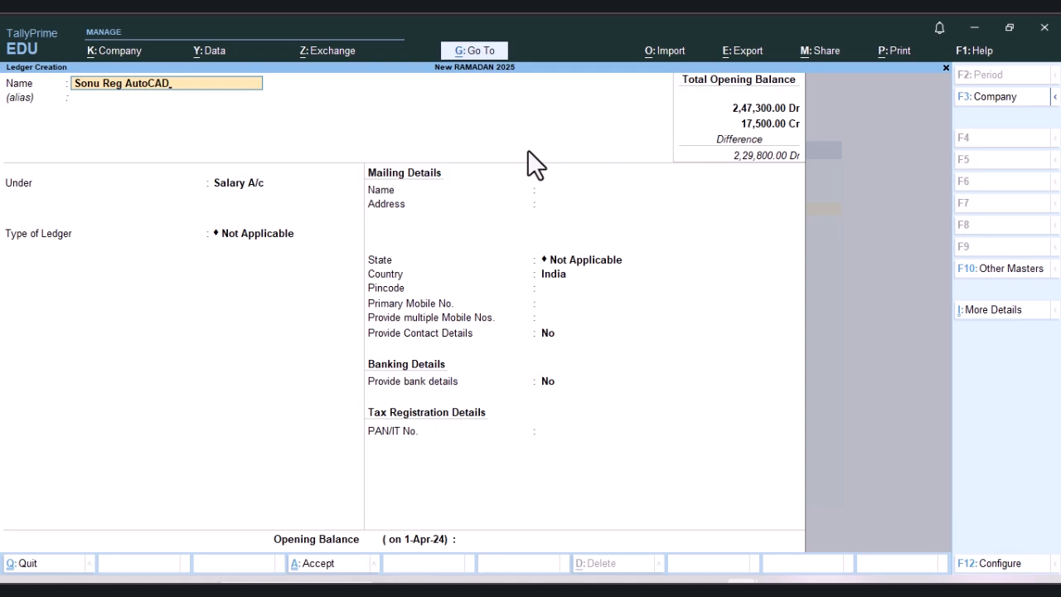
Step: Place the student's registration ledger under the Students Reg group, keeping the default mailing and bank details
key(Return)
key(Return)
text(S)
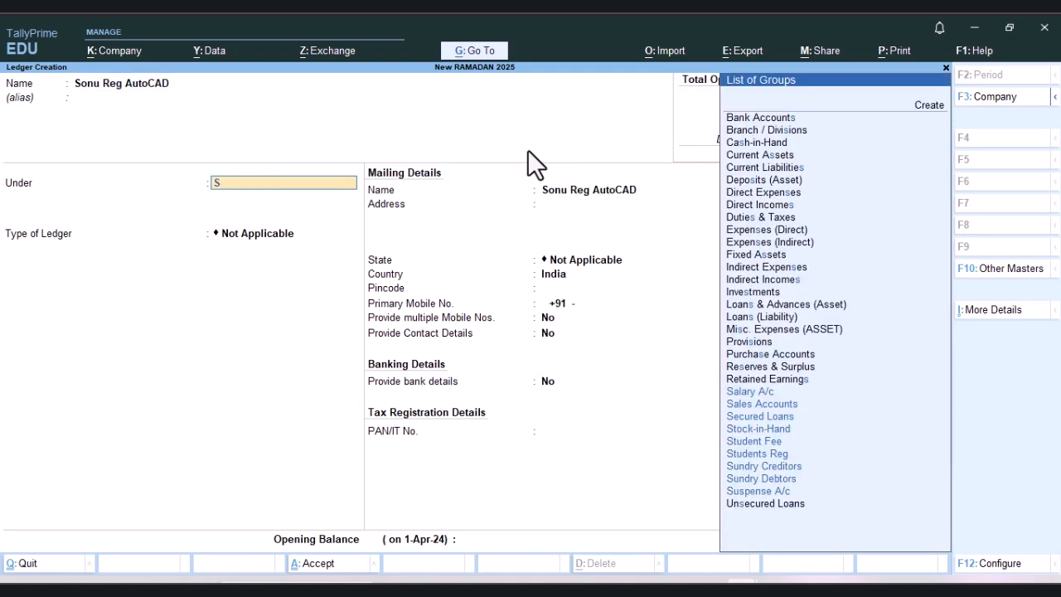
key(Up)
key(Up)
key(Up)
key(Up)
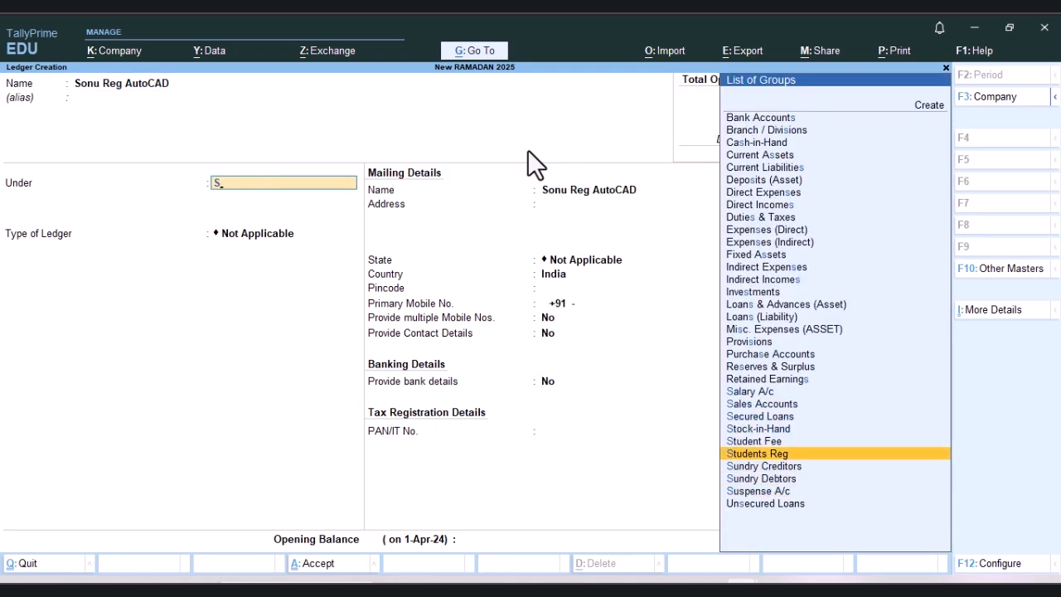
key(Return)
Step: Set the registration ledger's opening balance to 500 Cr and save the ledger
key(Return)
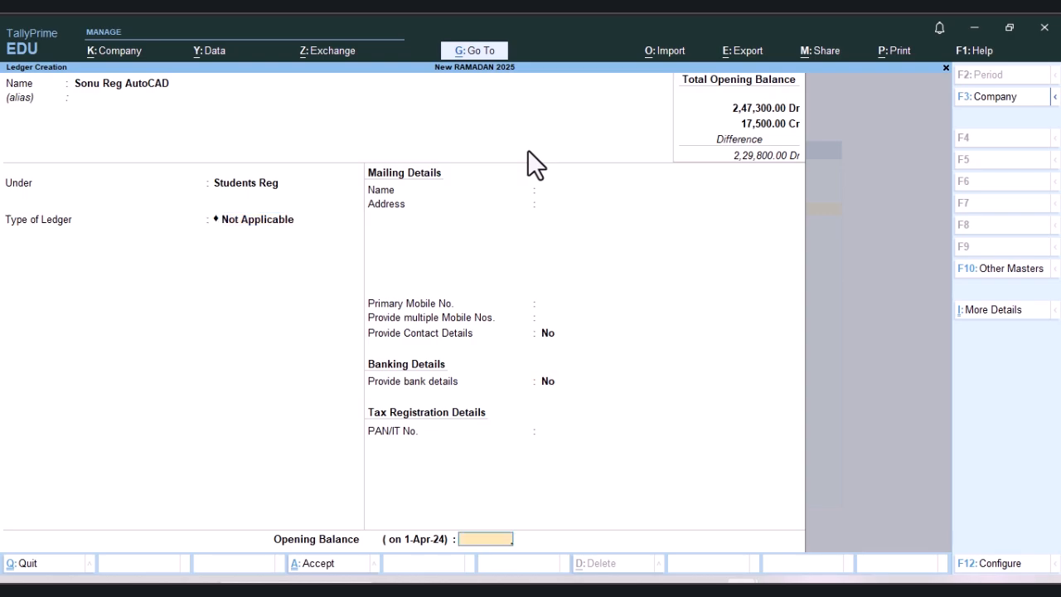
text(500)
key(Return)
key(Return)
key(Return)
Step: Name the next ledger with the same student's first name followed by "Monthly Fee"
text(Son)
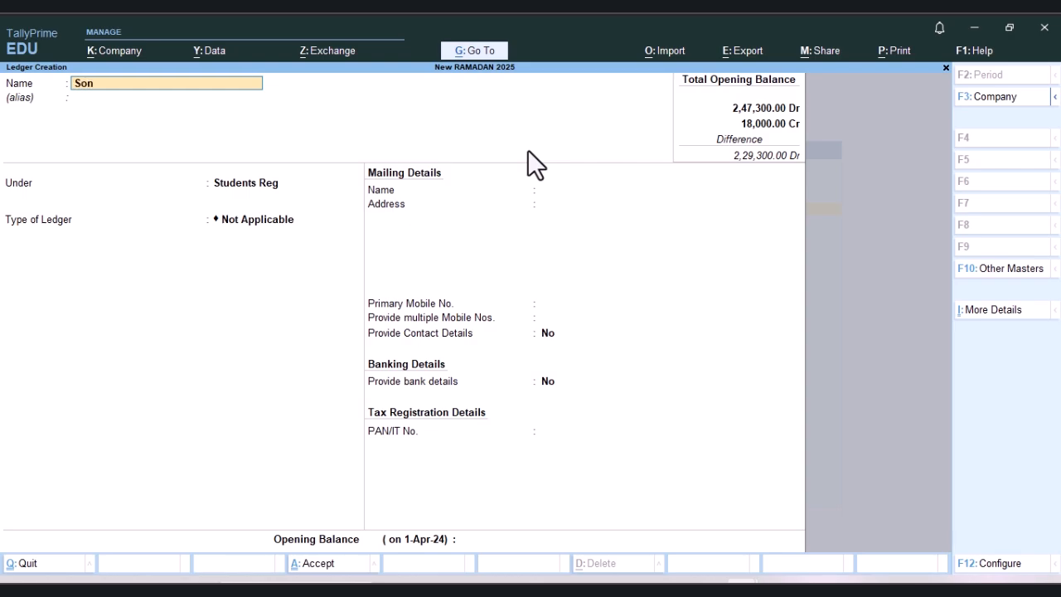
text(u Monthly Fee)
Step: Place the monthly fee ledger under the Student Fee group, keeping its default contact and bank details
key(Return)
key(Return)
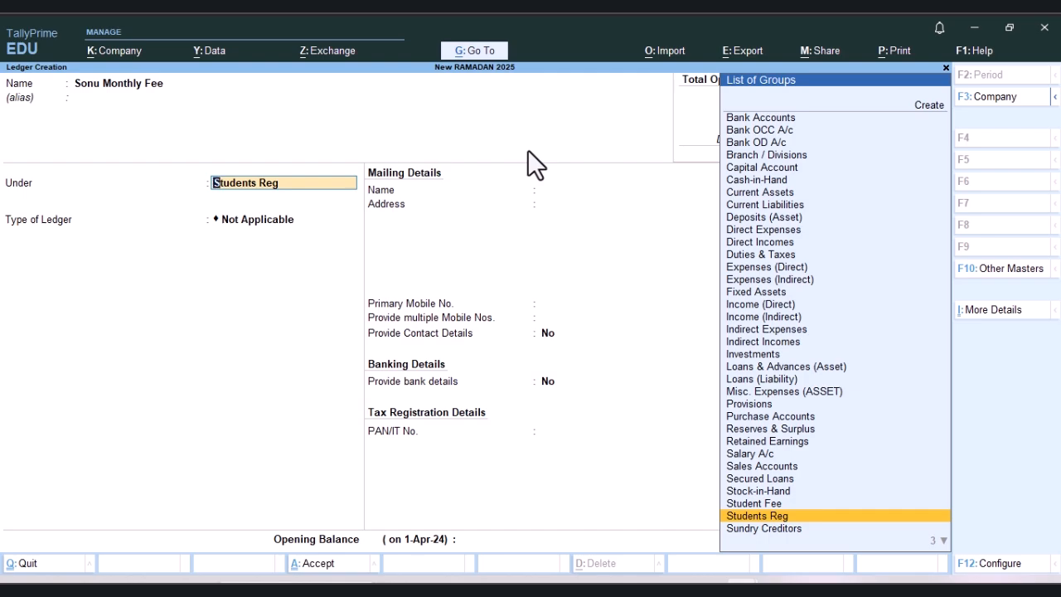
key(Up)
key(Return)
key(Return)
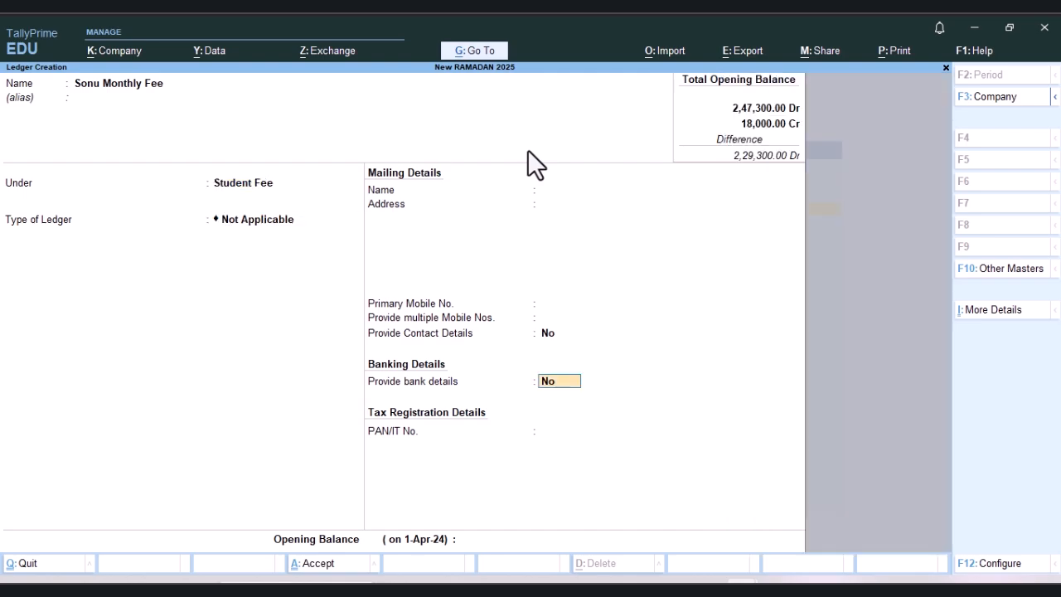
key(Return)
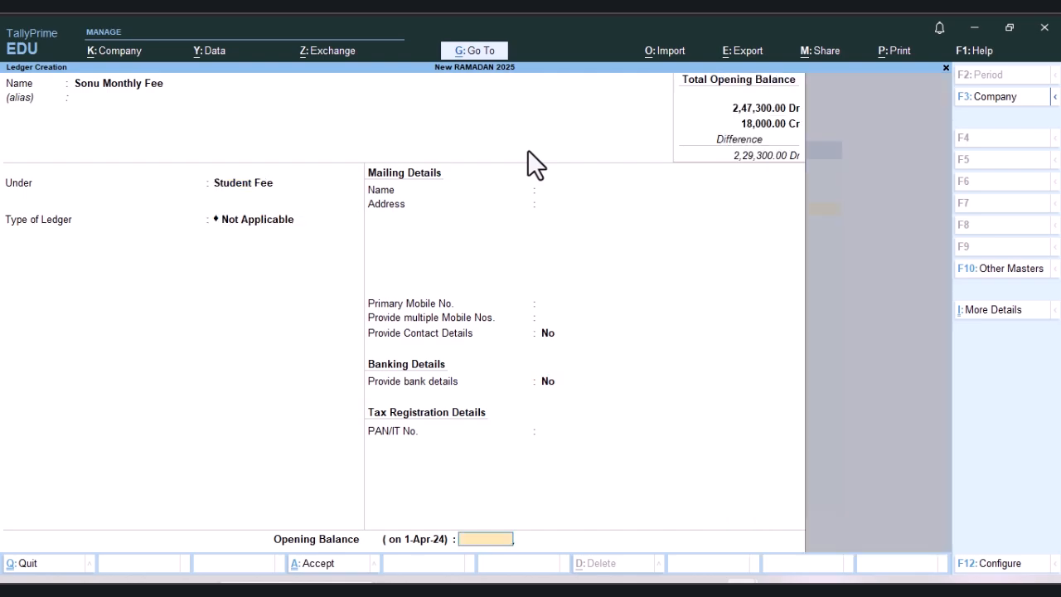
Step: Set the monthly fee ledger's opening balance to 15,000 Cr, save it and return to the Gateway of Tally
text(15000)
key(Return)
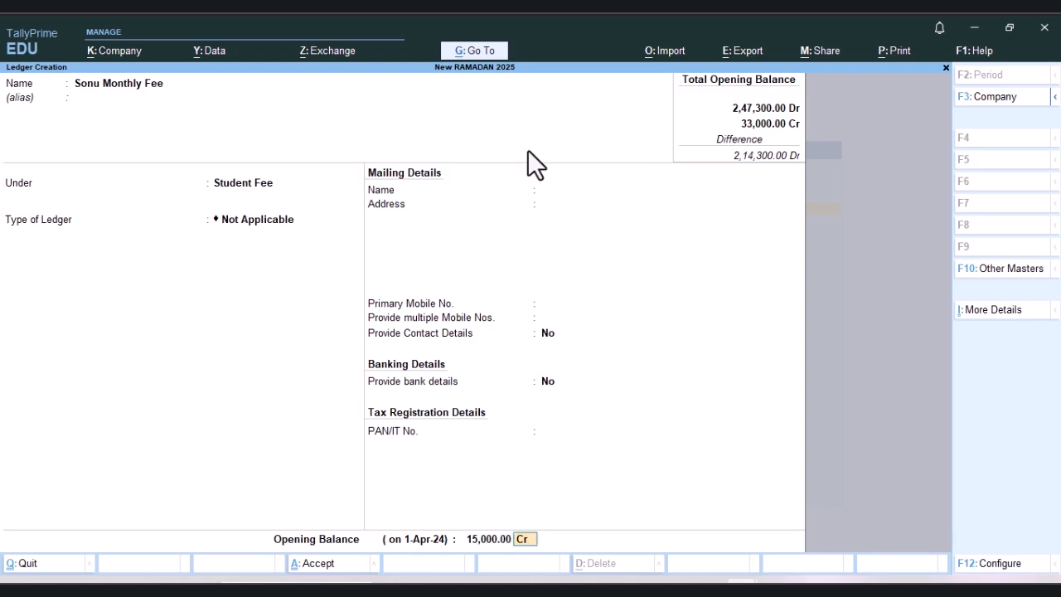
key(Return)
key(Return)
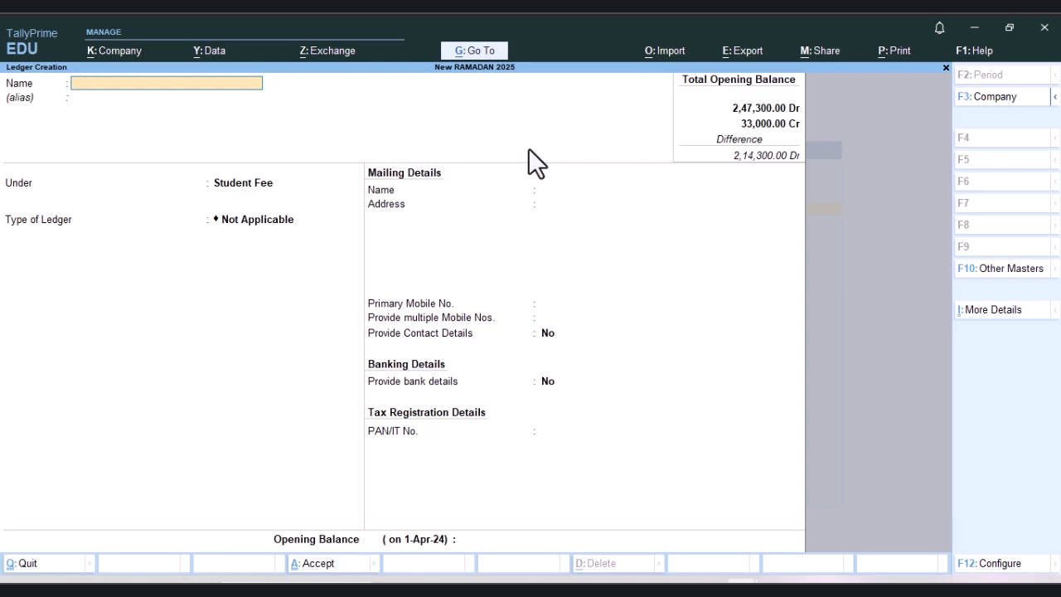
key(Escape)
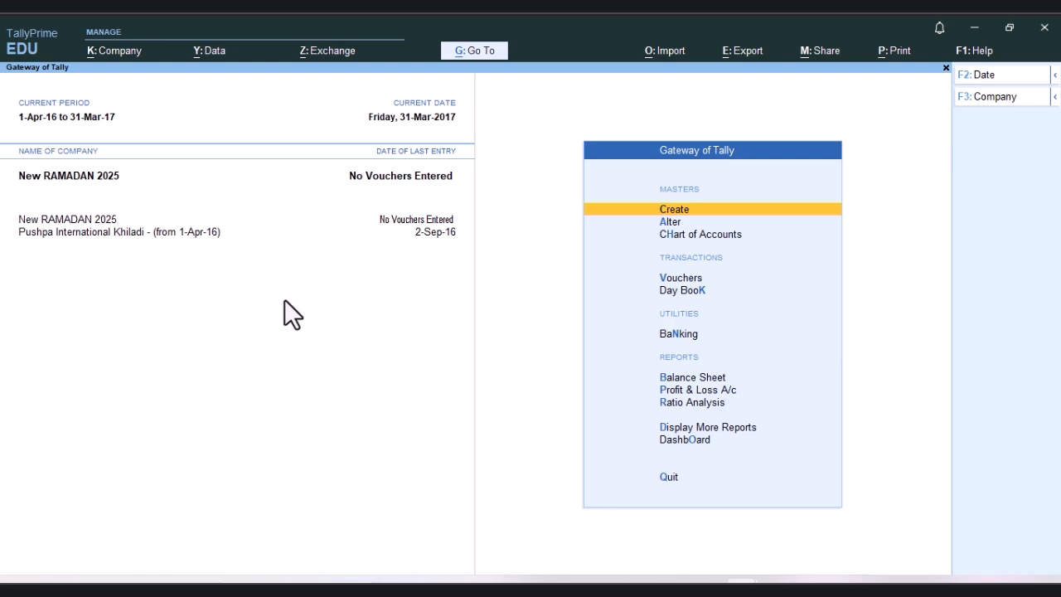